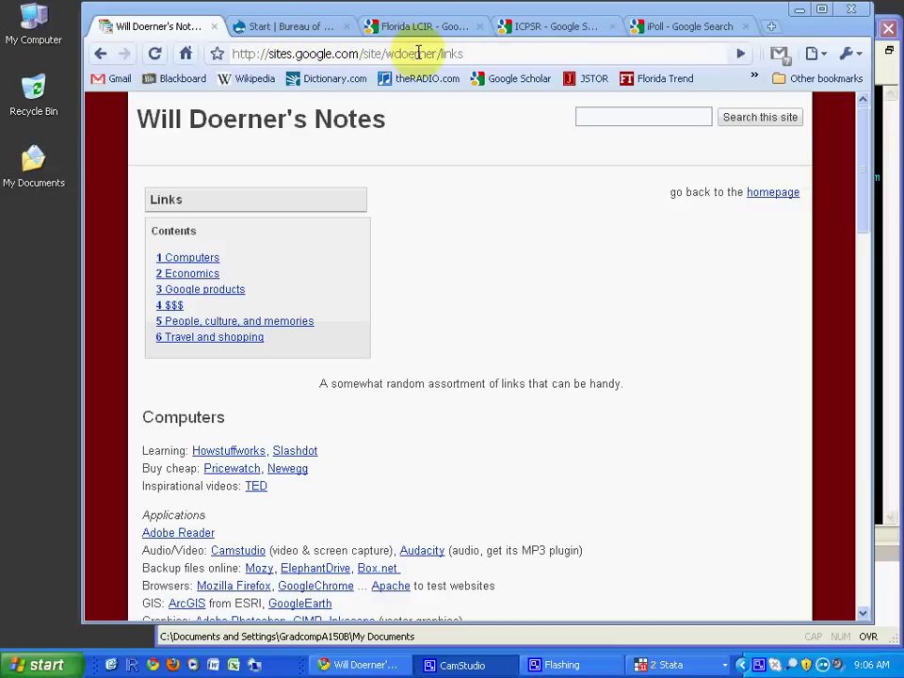
- Scroll the links page past Computers and Economics to show the Data sources list
scroll(523, 269, down, 5)
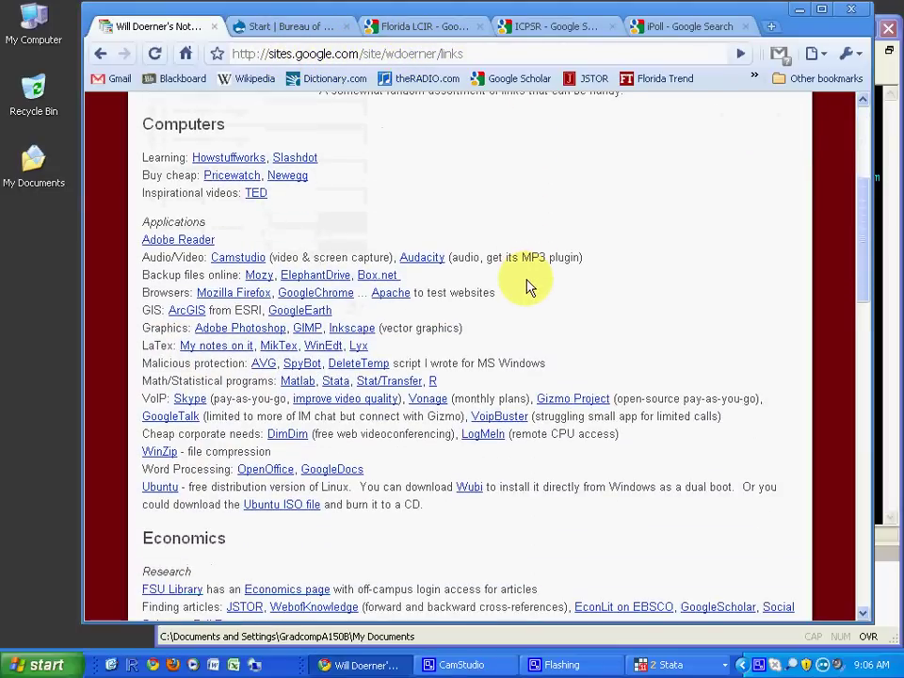
scroll(207, 304, down, 3)
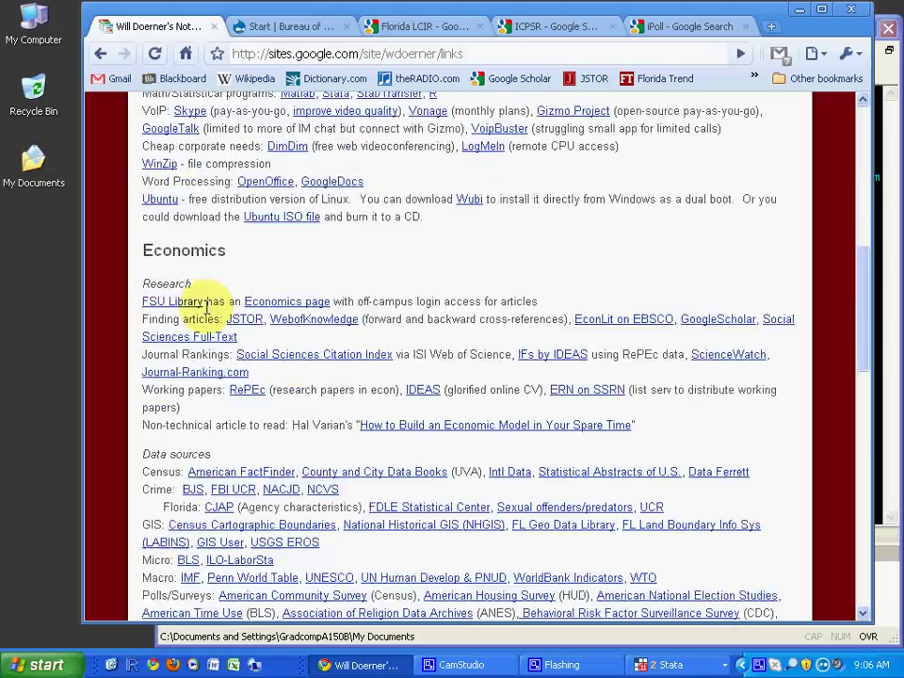
scroll(155, 369, down, 3)
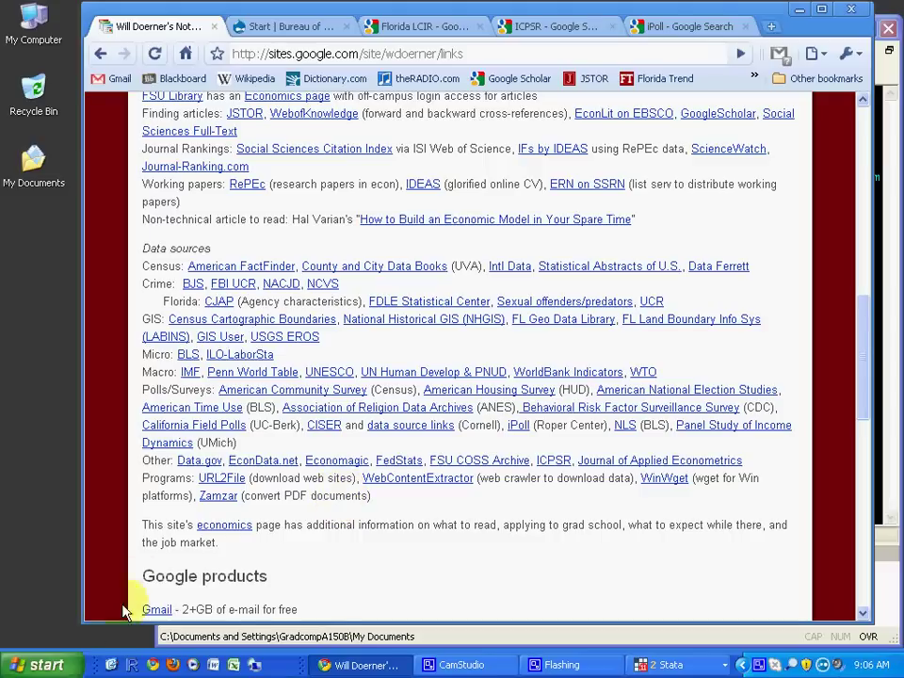
- Open the \\coss-dmcserver1\public network share from the Run dialog
click(42, 665)
click(68, 573)
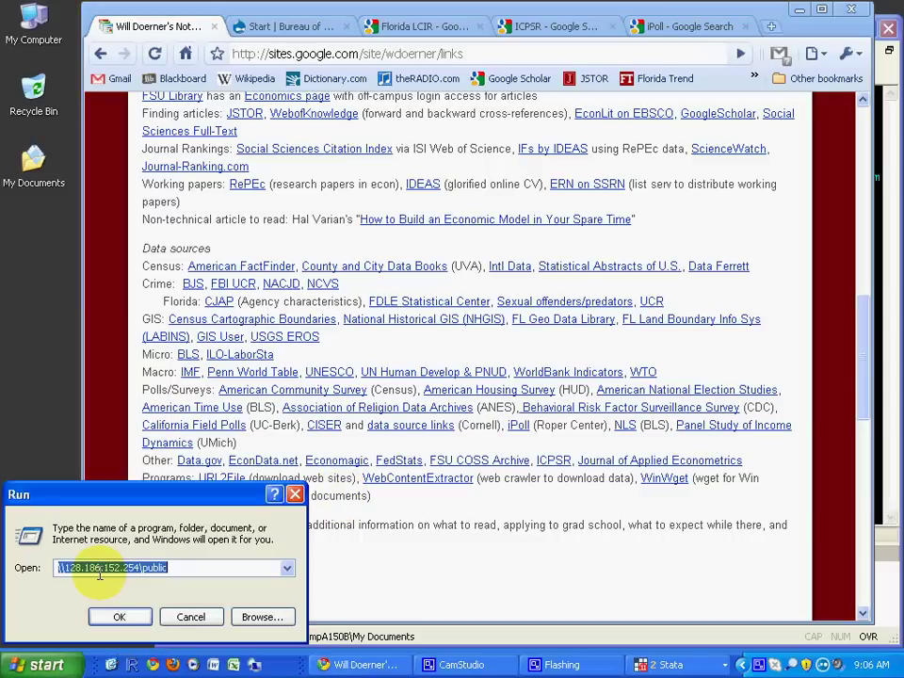
text(\\dm)
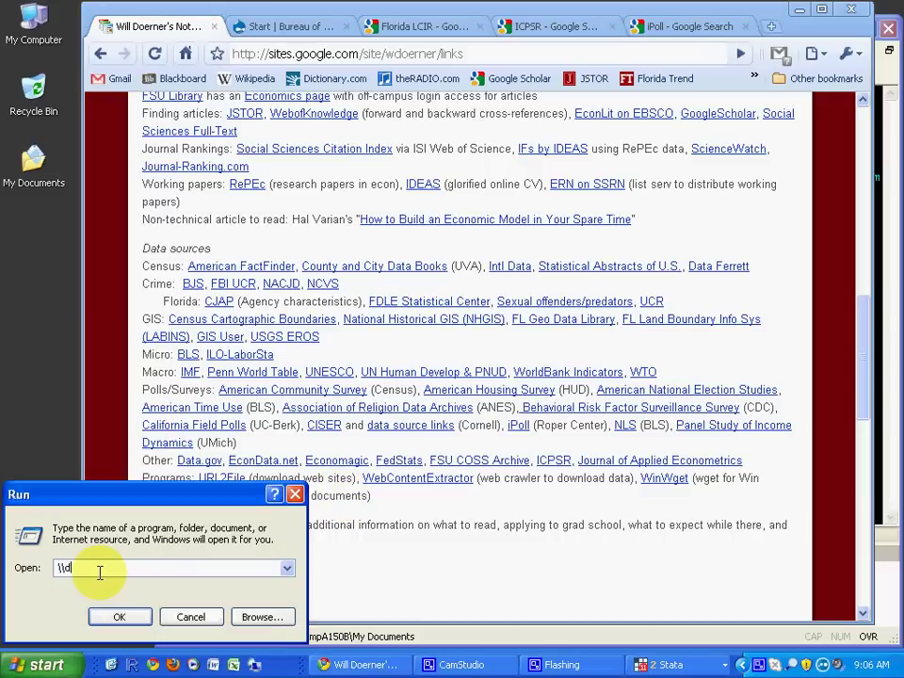
key(BackSpace)
key(BackSpace)
text(coss-)
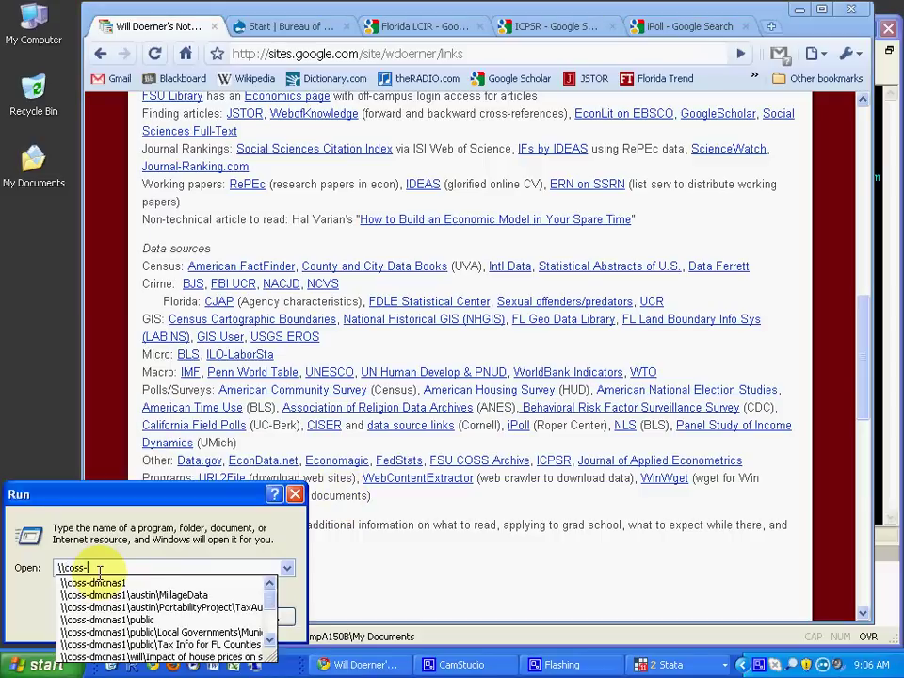
text(serve)
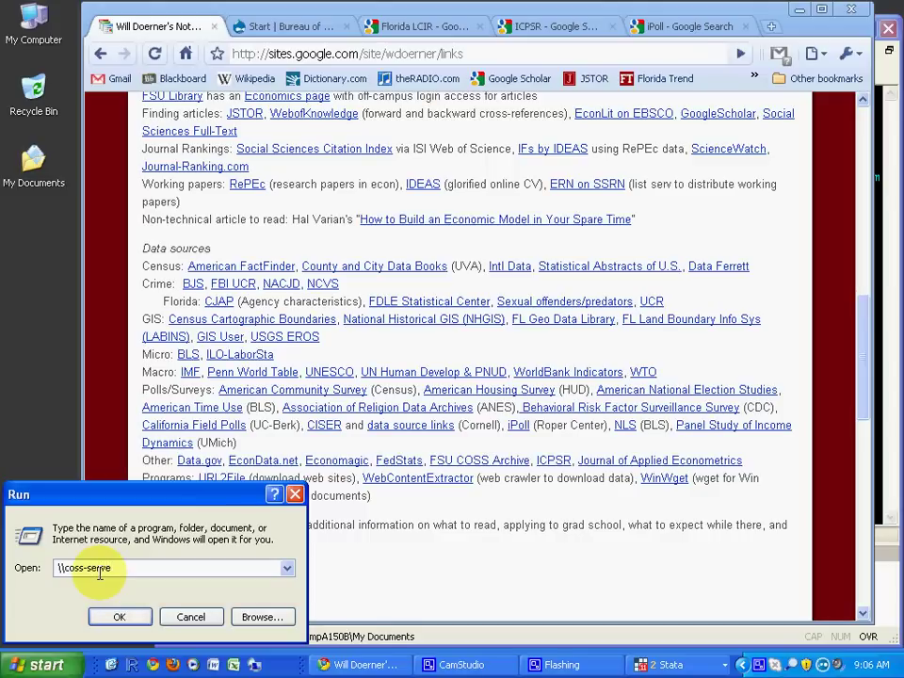
key(BackSpace)
key(BackSpace)
key(BackSpace)
key(BackSpace)
key(BackSpace)
text(dmcserv)
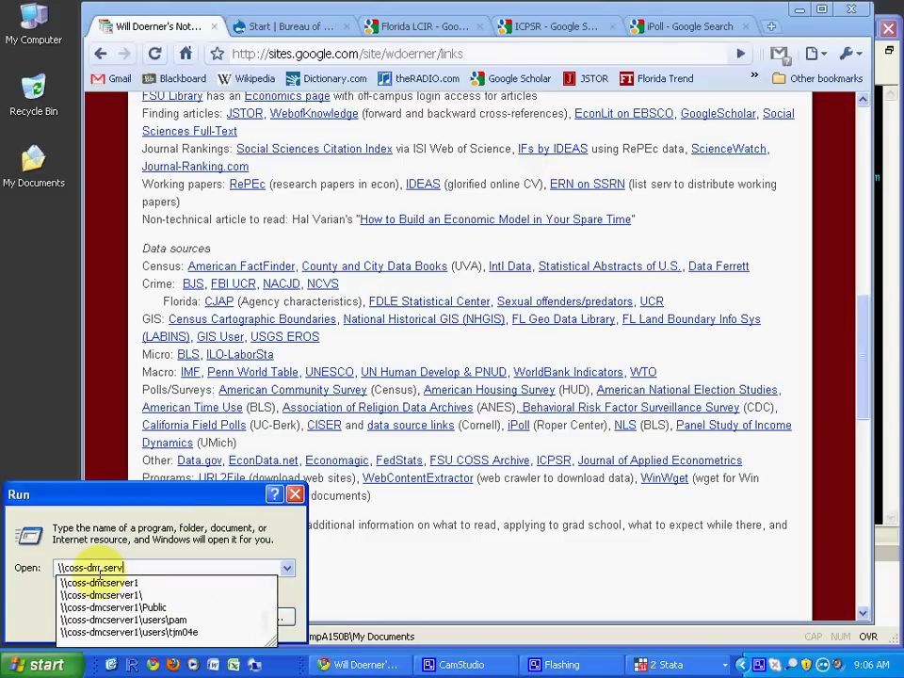
text(er1\public)
key(Return)
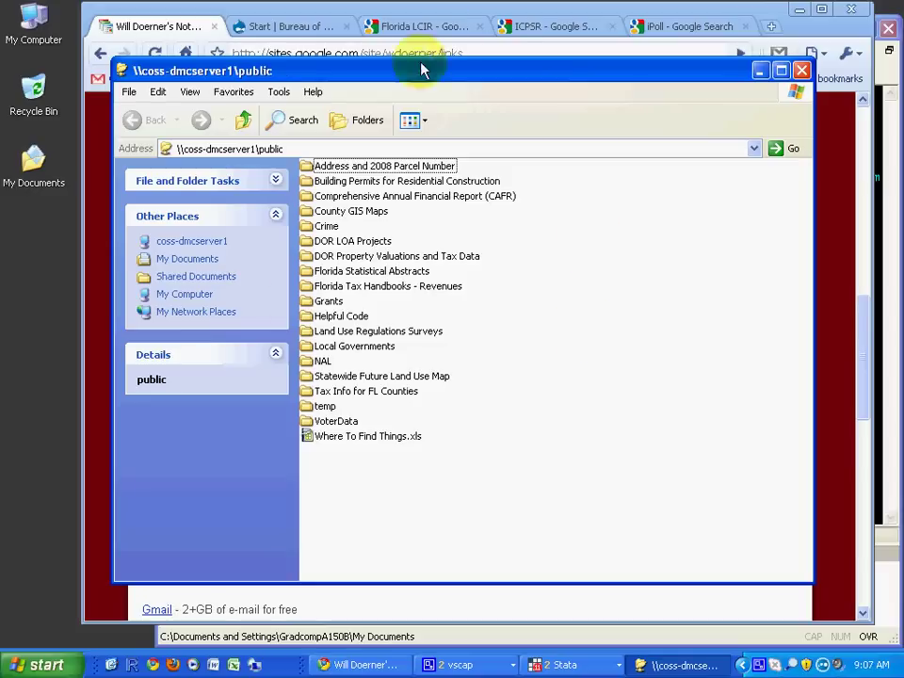
- Open \\128.186.152.254\public from the Run dialog, then close that folder window
click(73, 659)
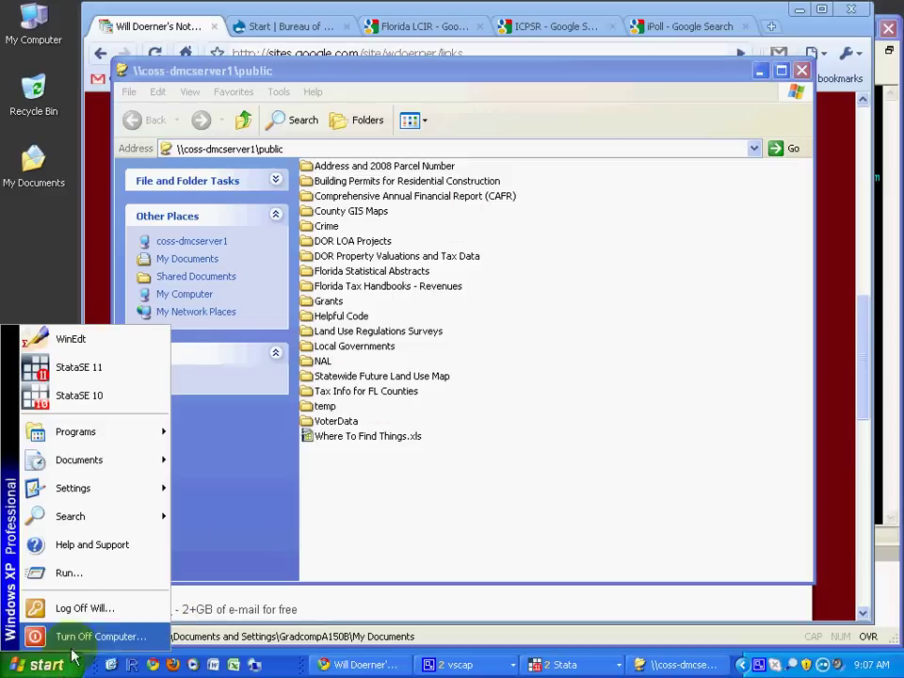
click(104, 577)
click(213, 567)
key(BackSpace)
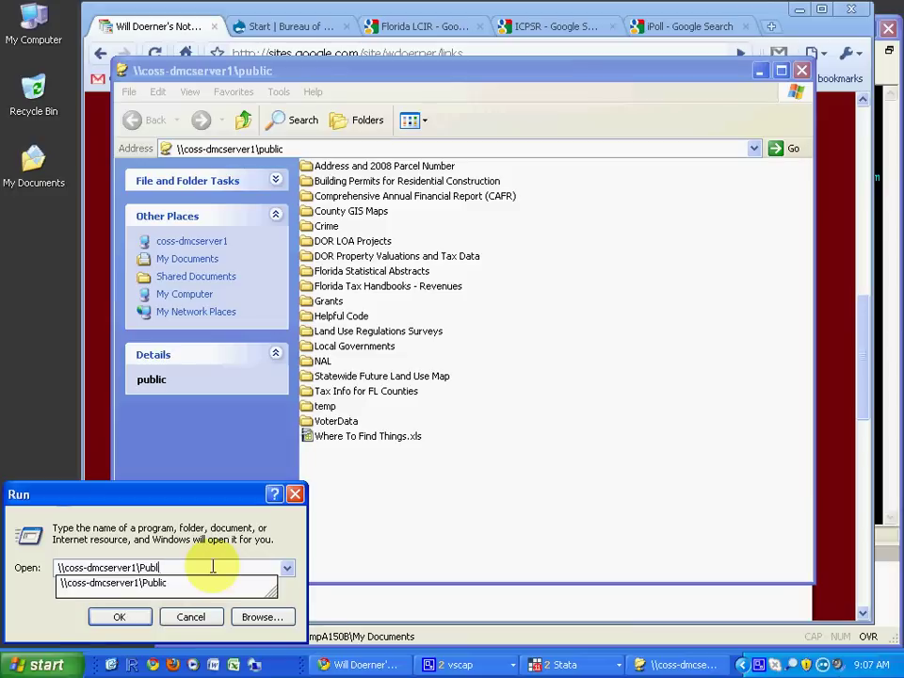
key(BackSpace)
key(BackSpace)
key(BackSpace)
key(BackSpace)
key(BackSpace)
key(BackSpace)
key(BackSpace)
key(BackSpace)
key(BackSpace)
key(BackSpace)
key(BackSpace)
key(BackSpace)
key(BackSpace)
key(BackSpace)
key(BackSpace)
key(BackSpace)
key(BackSpace)
key(BackSpace)
key(BackSpace)
key(BackSpace)
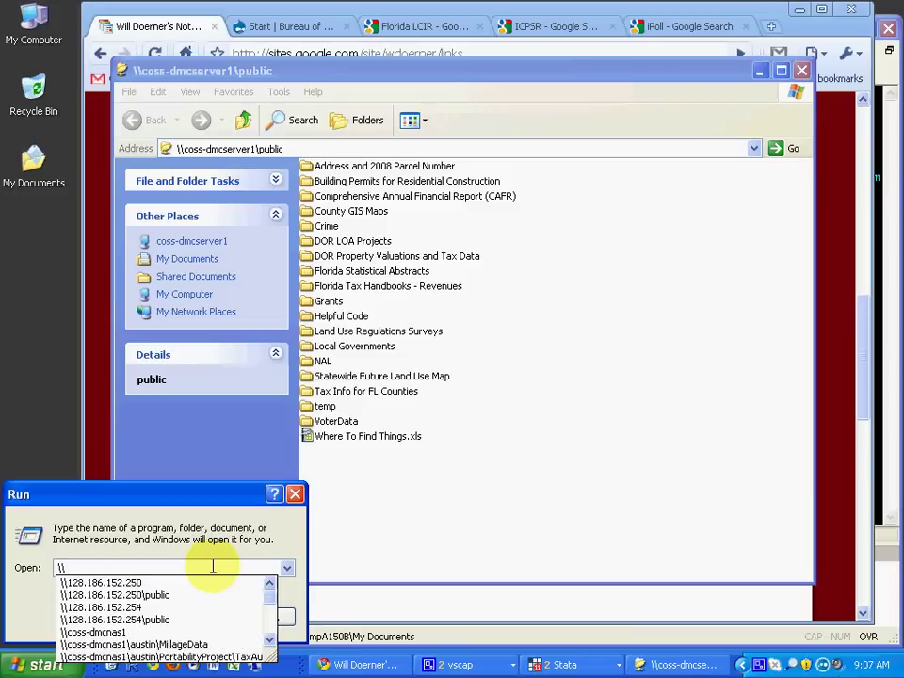
text(128)
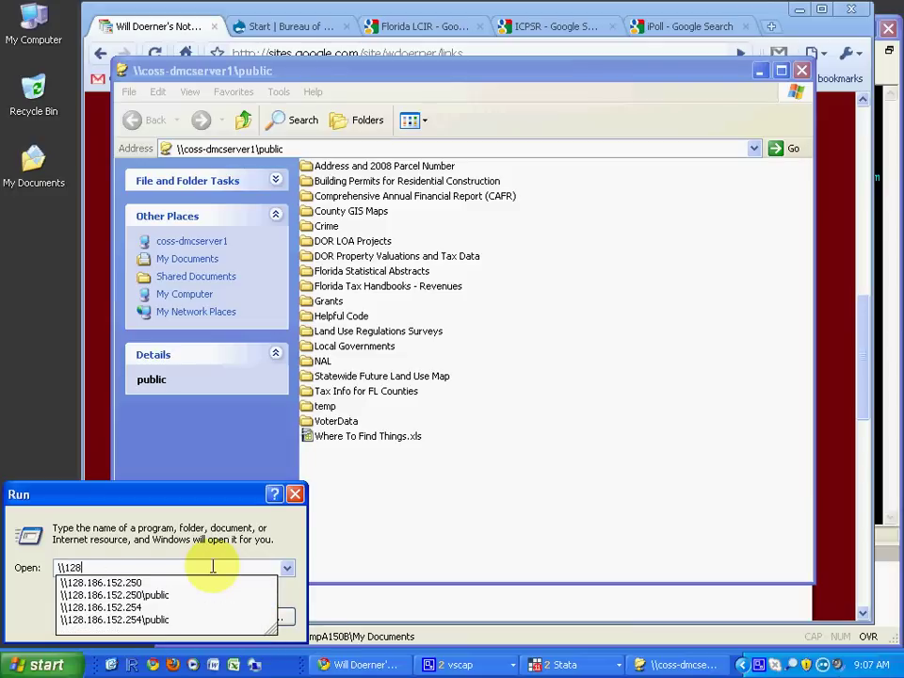
text(.186)
text(.152)
text(.25)
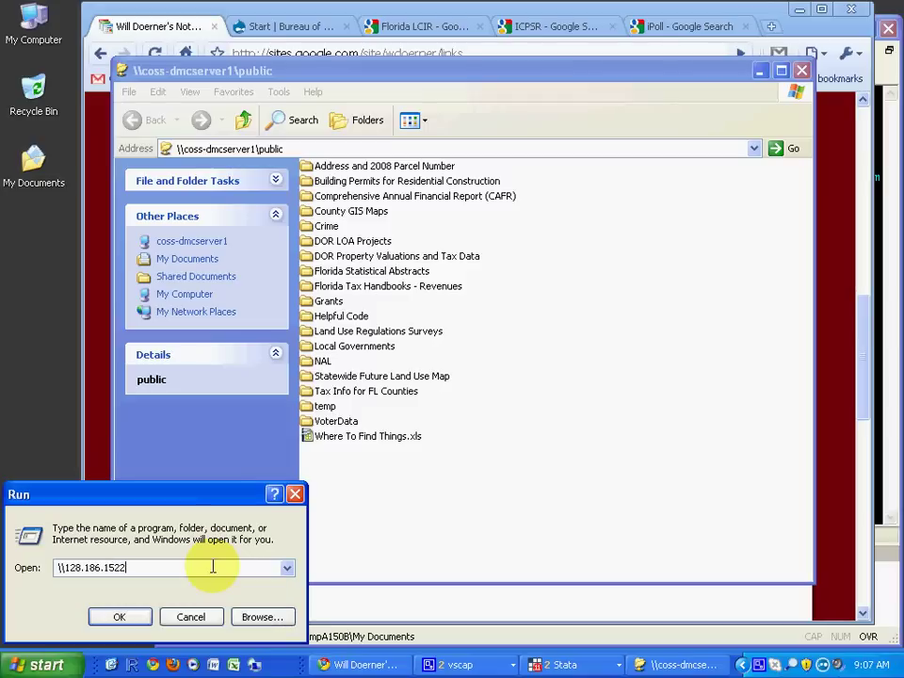
text(4\public)
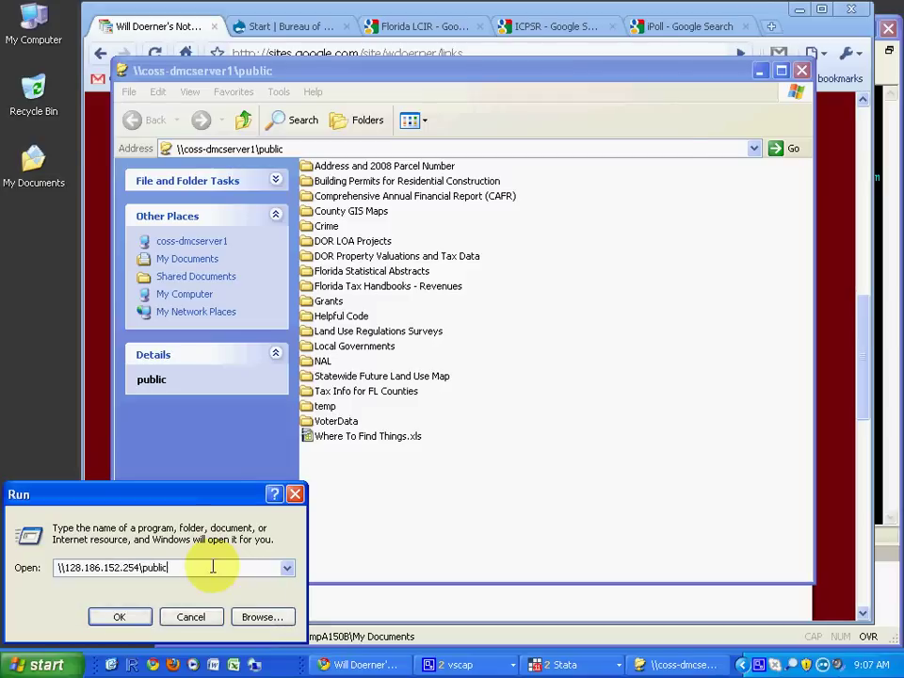
key(Return)
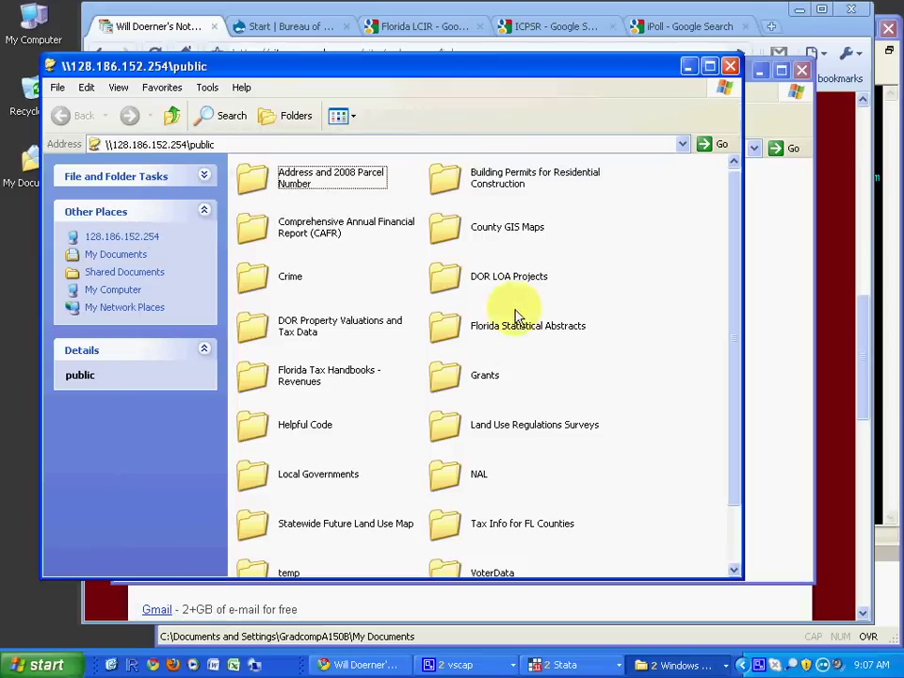
click(731, 67)
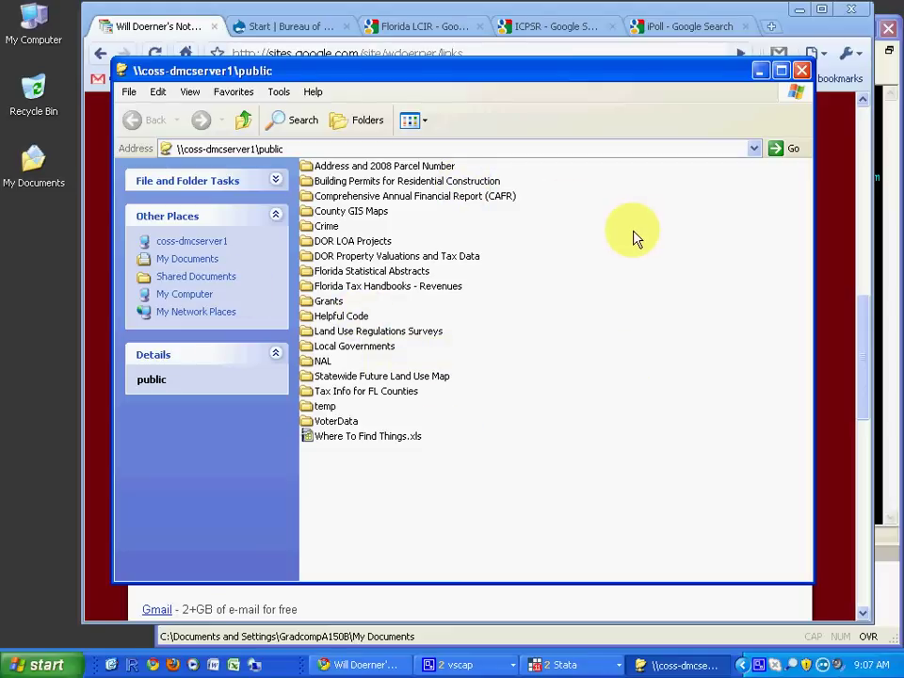
- Close the public share window and the BEBR and links-notes tabs, then minimise Chrome
click(800, 73)
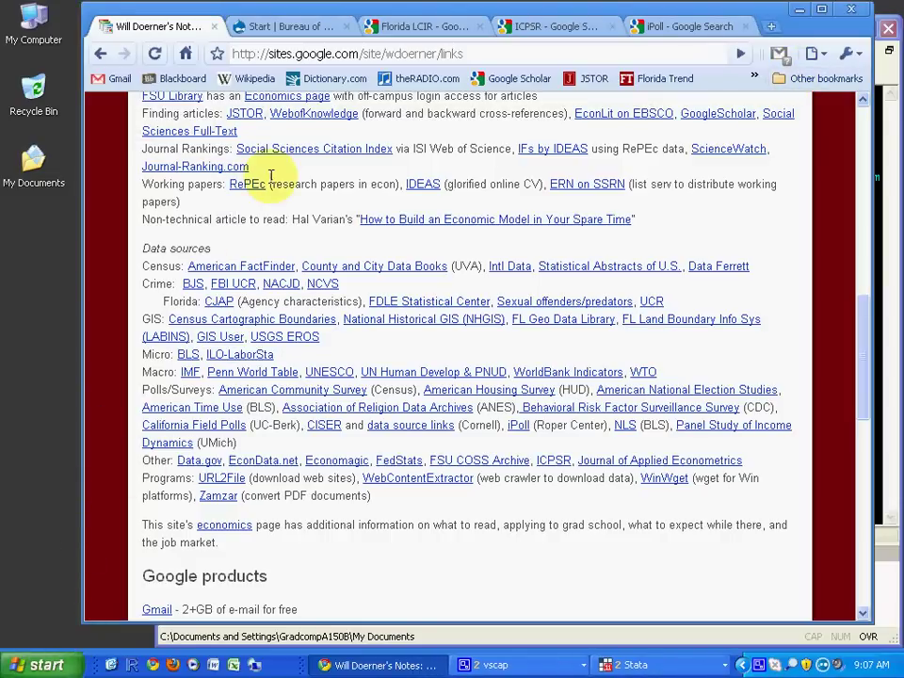
click(292, 30)
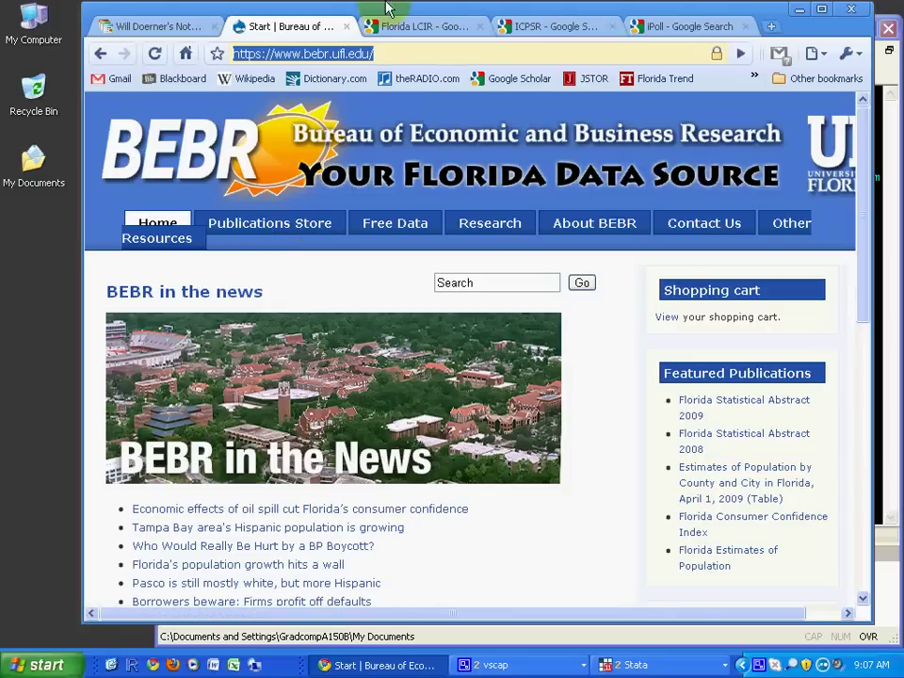
click(345, 26)
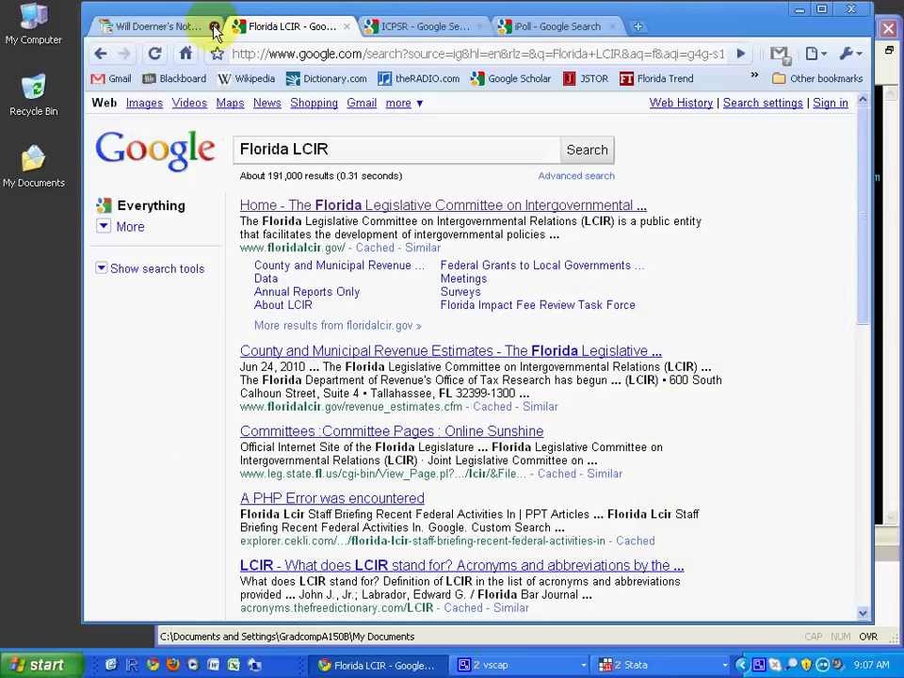
click(214, 27)
click(799, 11)
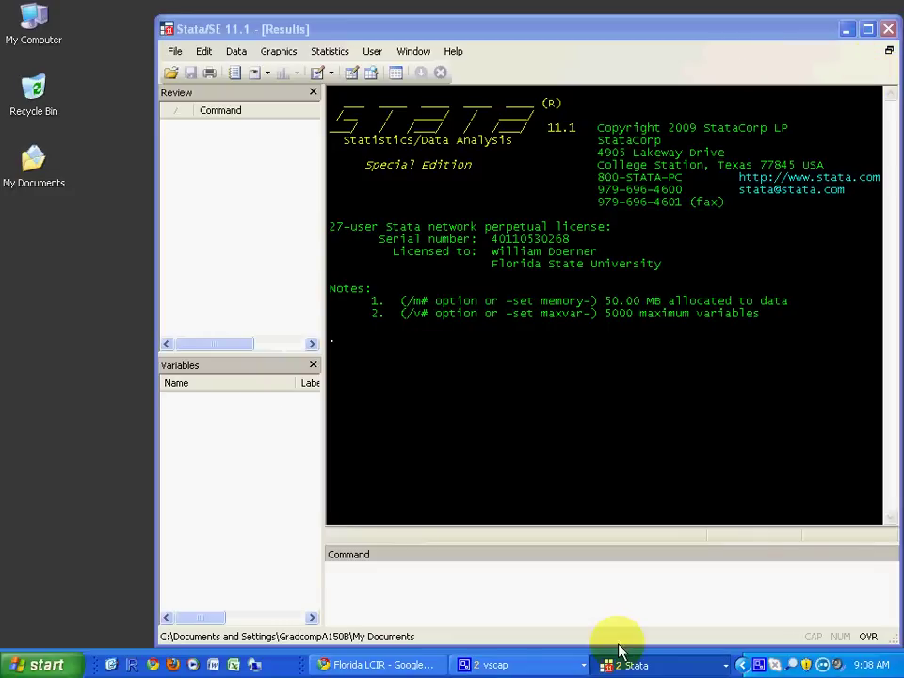
- Run 'update all' in Stata and discard a mistyped 'update swap' command
click(613, 597)
text(update all)
key(Return)
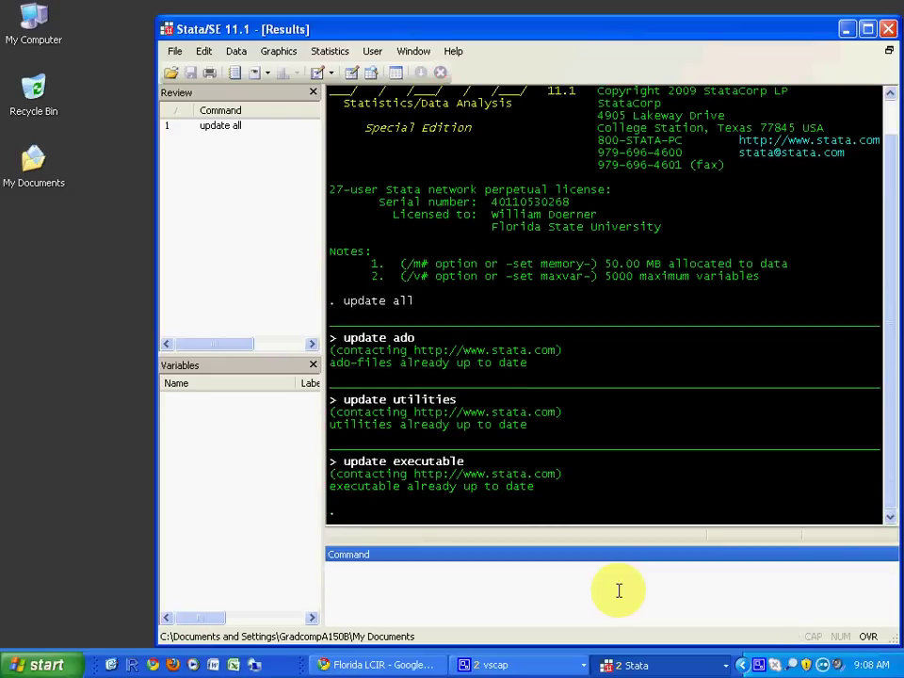
text(update swap)
key(shift+Home)
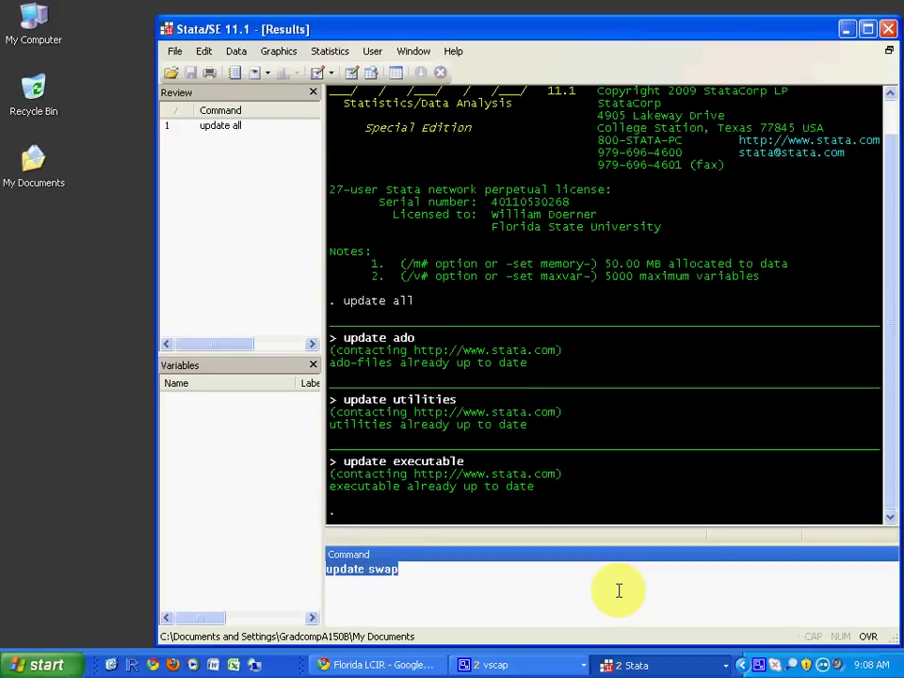
key(BackSpace)
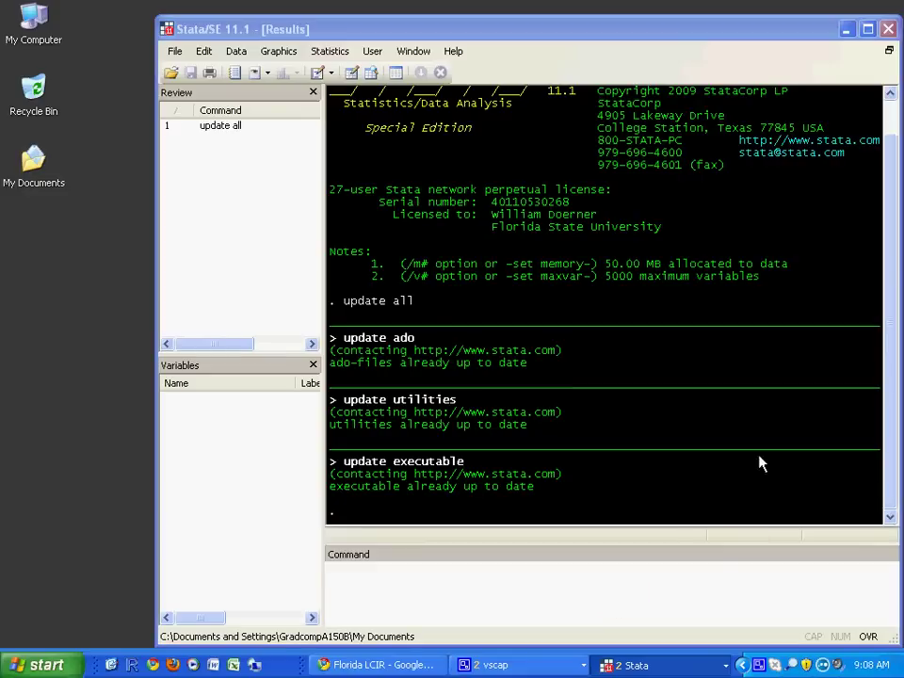
- Show the working directory with pwd, then cd to the Desktop
click(696, 588)
text(pwd)
key(Return)
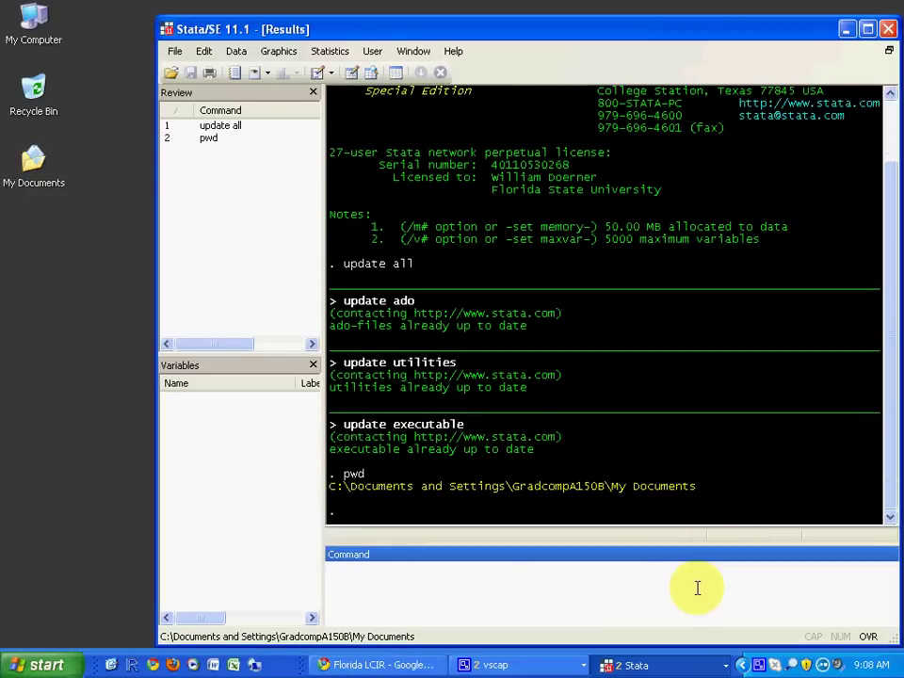
text(cd "C:\Documents and Settings\GradcompA150B\Desktop")
key(Return)
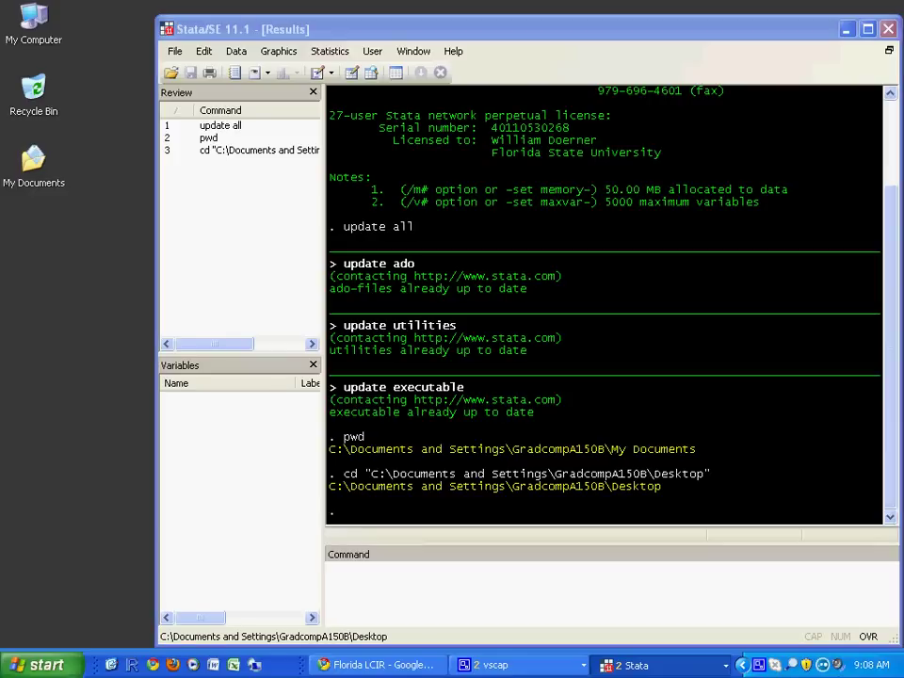
- Run the pasted winexec command to open the links web page in Internet Explorer
click(683, 566)
text(winexec "C:\Program Files\Internet Explorer\iexplore.exe" http://wdoerner.googlepages.com/links)
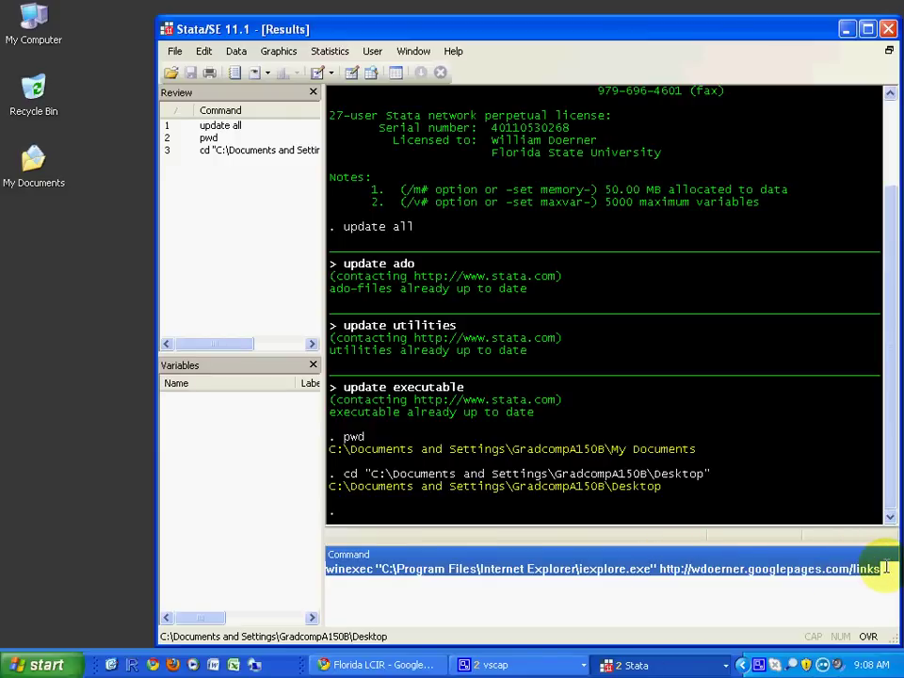
key(Return)
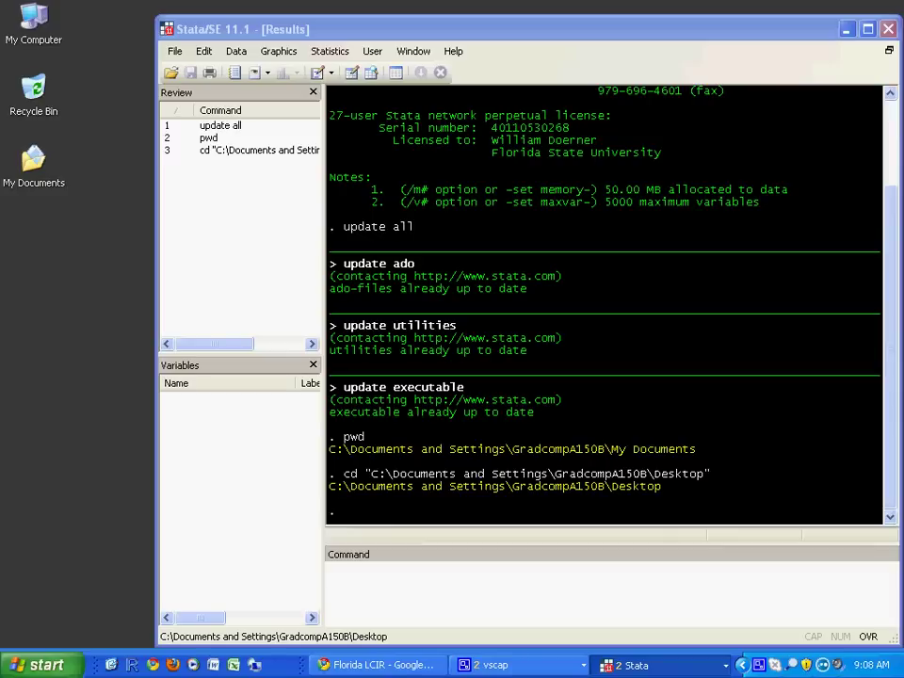
click(567, 568)
text(use http://www.stata-press.com/data/r11/lifeexp, clear)
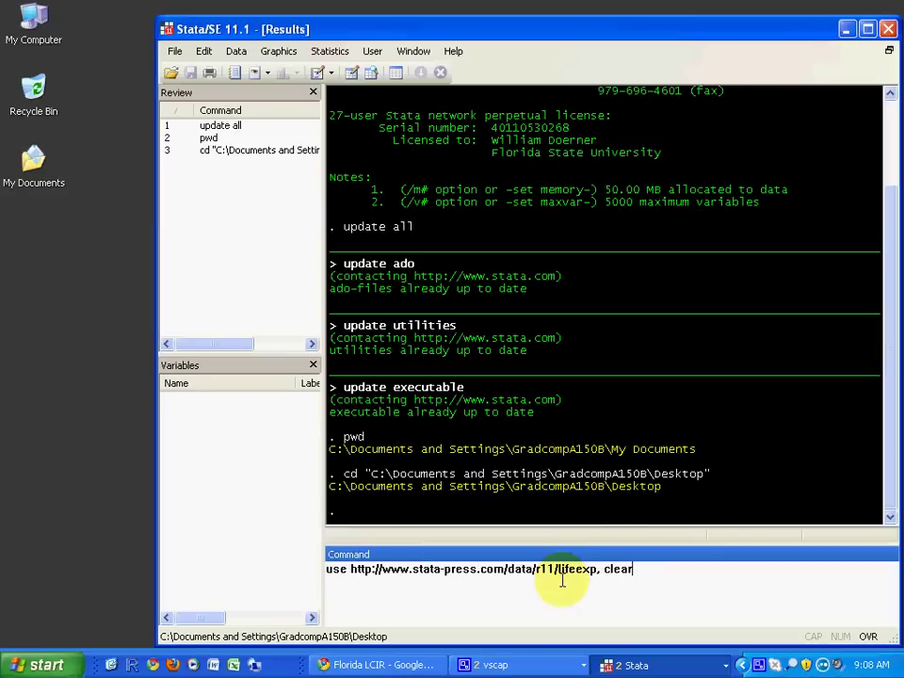
key(Return)
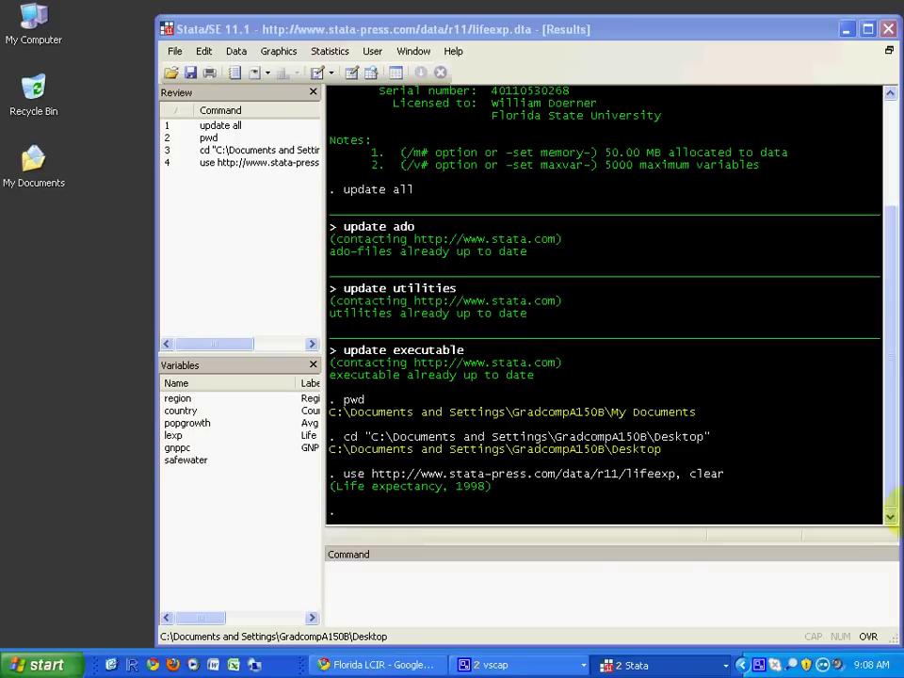
click(572, 593)
text(webuse set http://www.stata-press.com/data/r11/)
key(Return)
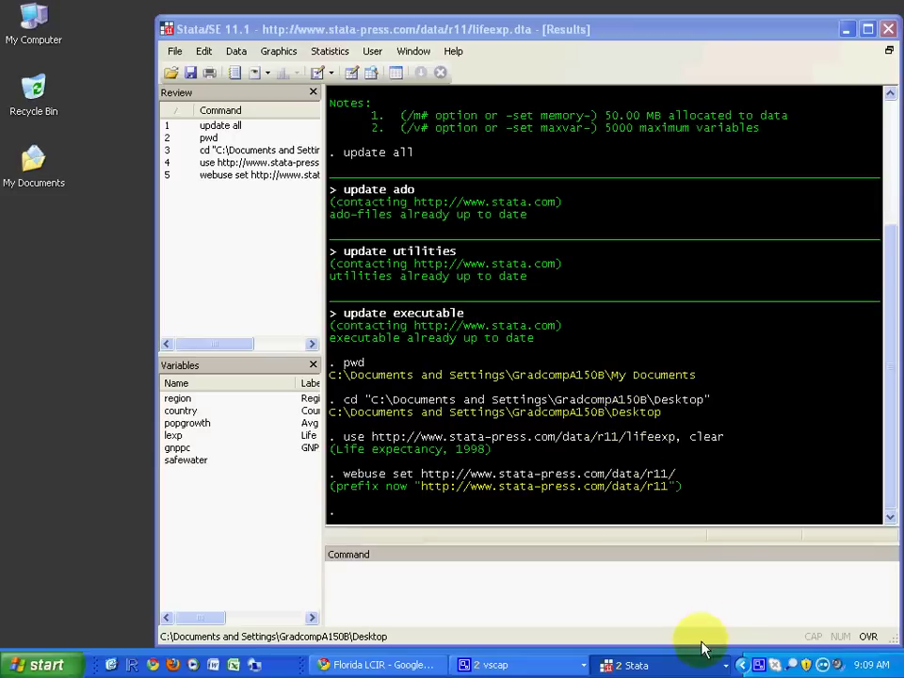
- Run 'webuse lifeexp, clear', then 'sysuse lifeexp, clear', then 'sysuse dir'
click(708, 591)
text(webuse lifeexp, clear)
key(Return)
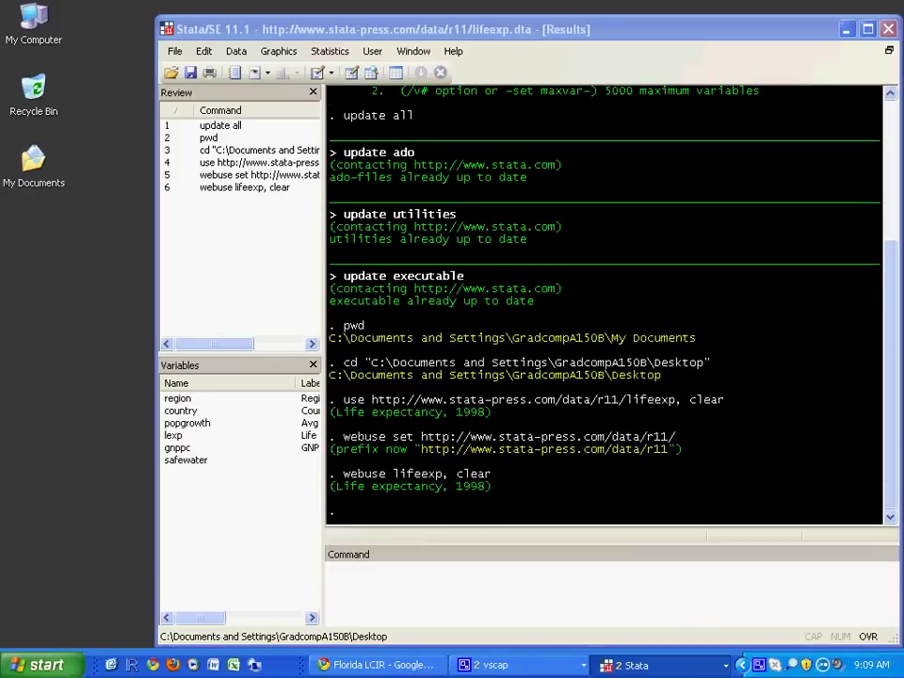
click(736, 595)
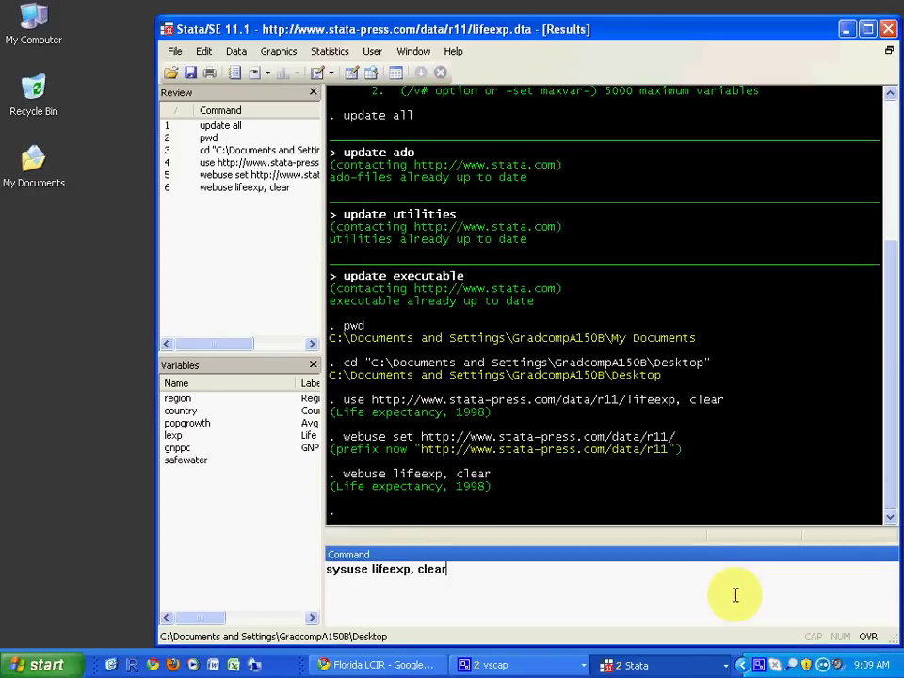
key(Return)
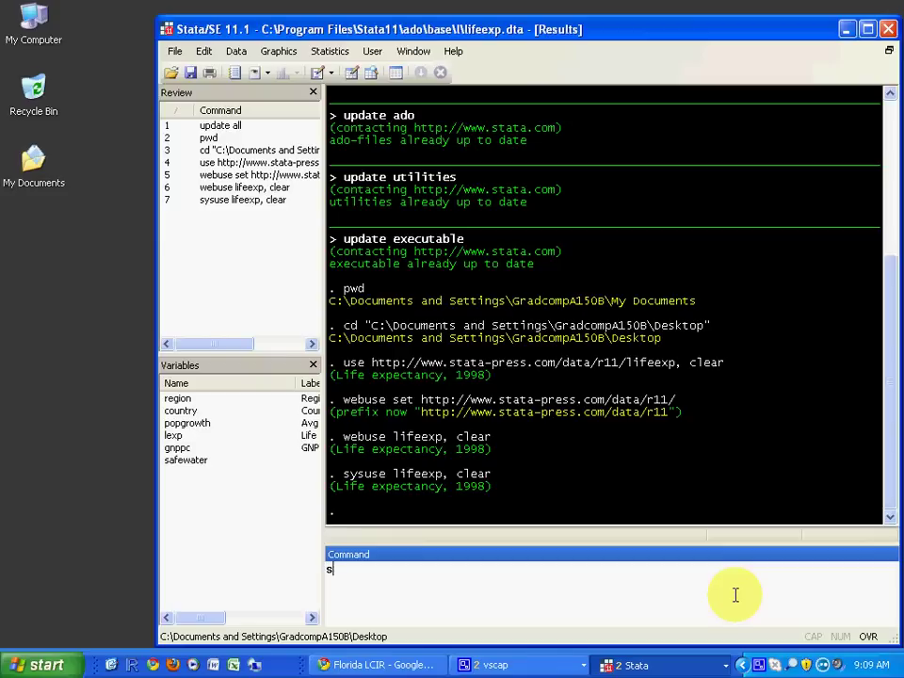
key(Return)
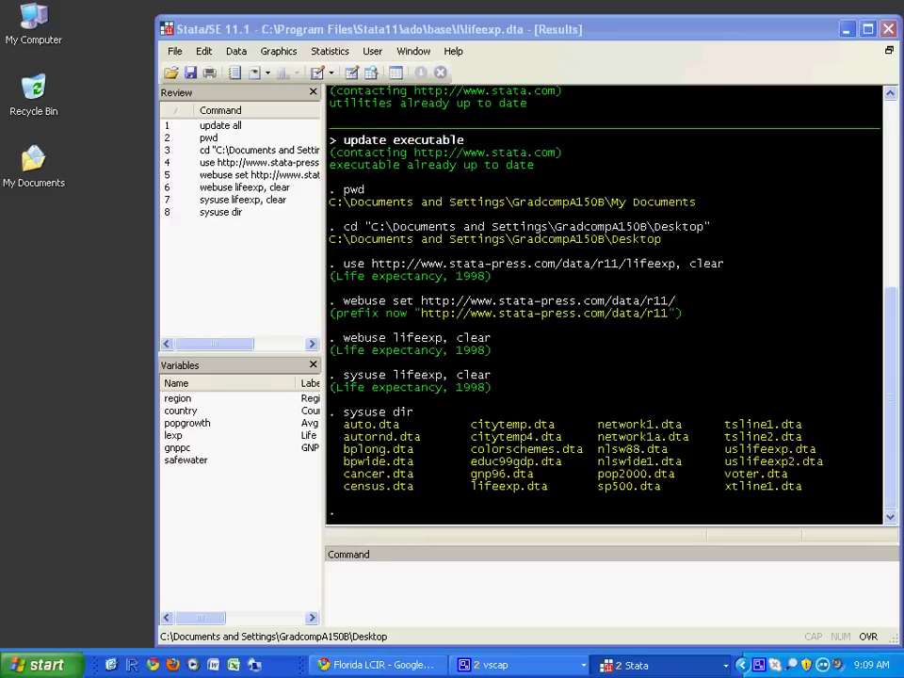
- View 'help insheet' and its [D] insheet manual PDF, close both, and return to Chrome
text(help insheet)
key(Return)
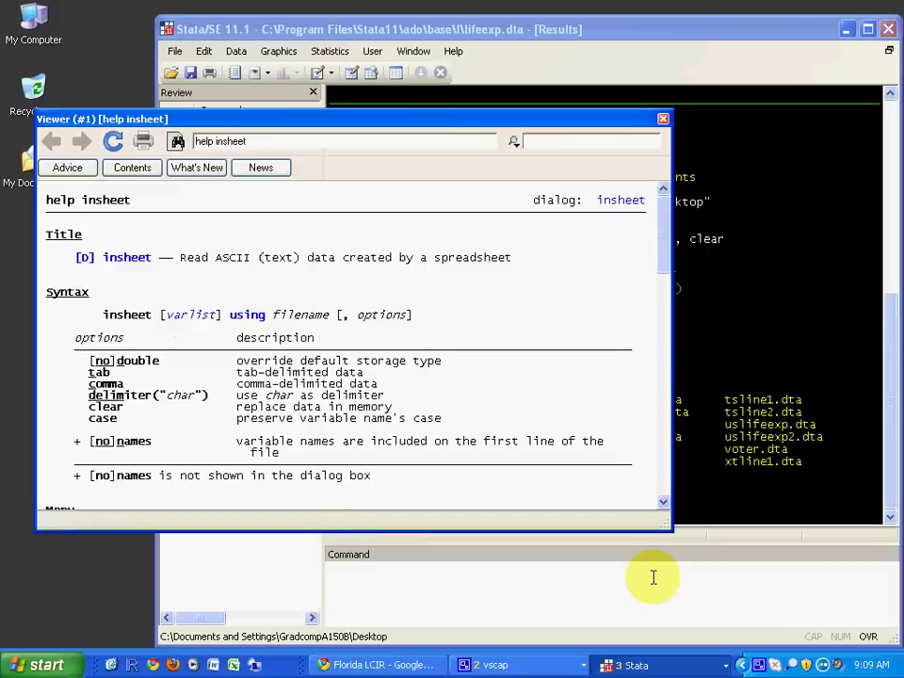
scroll(377, 360, down, 10)
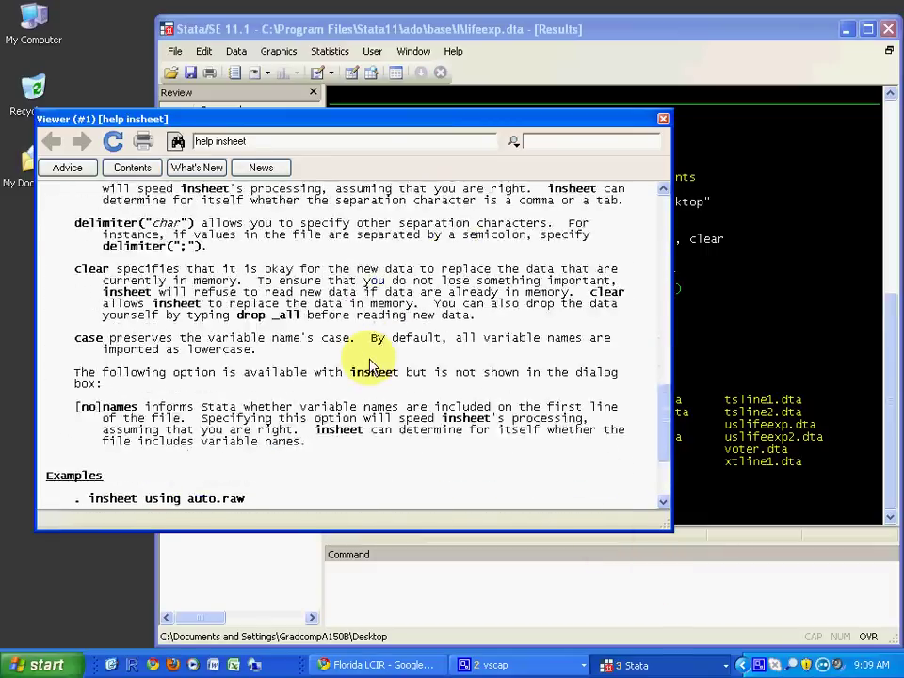
scroll(368, 363, up, 10)
click(126, 265)
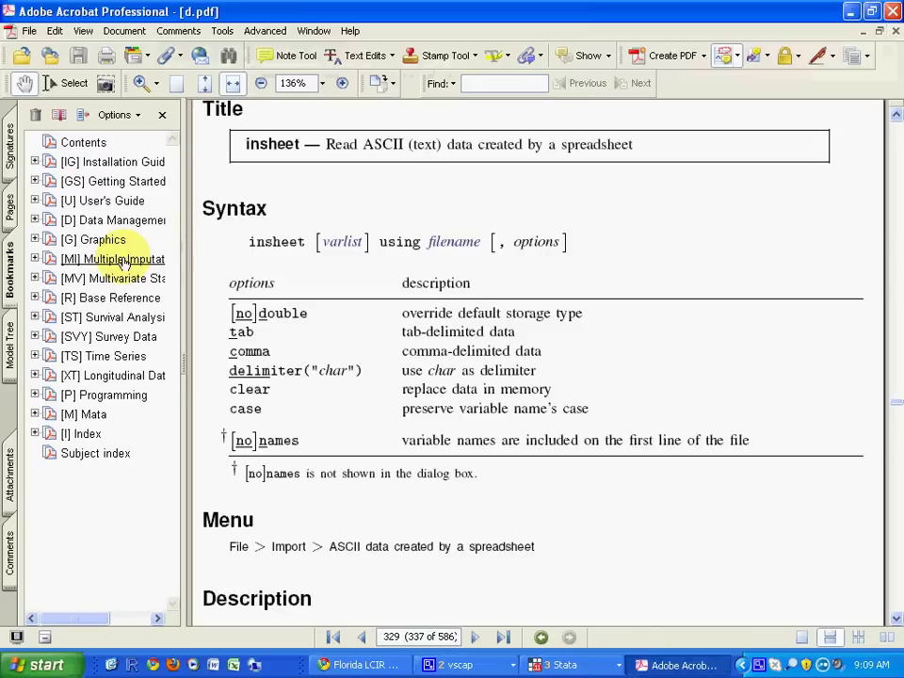
click(892, 13)
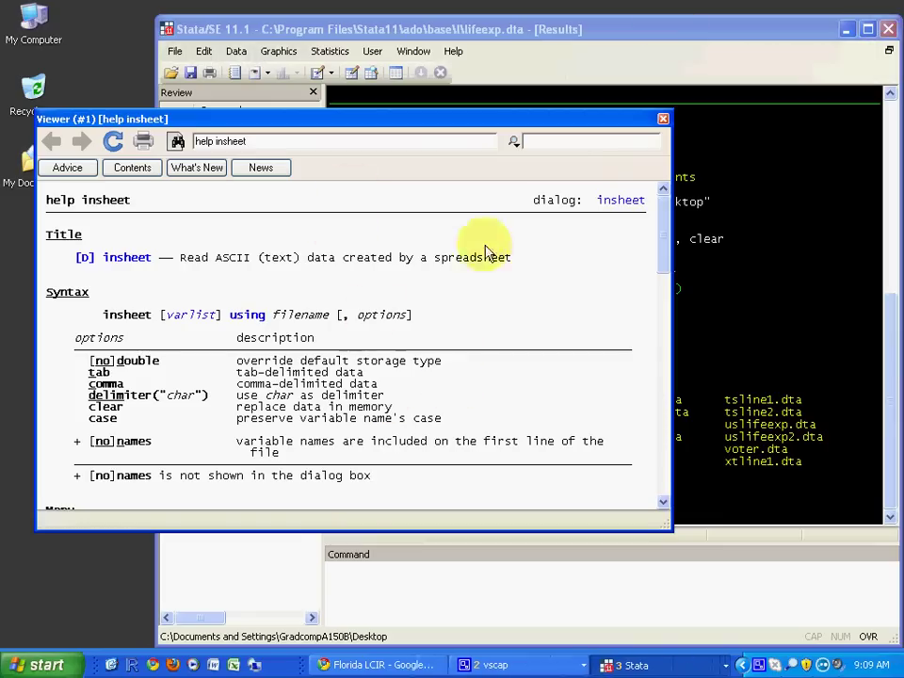
click(663, 121)
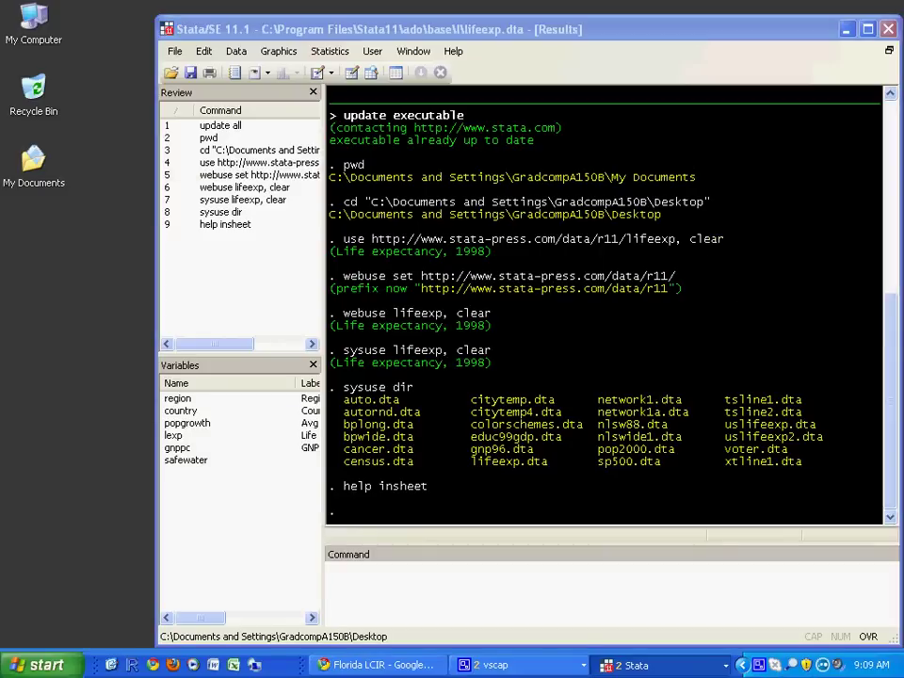
click(344, 665)
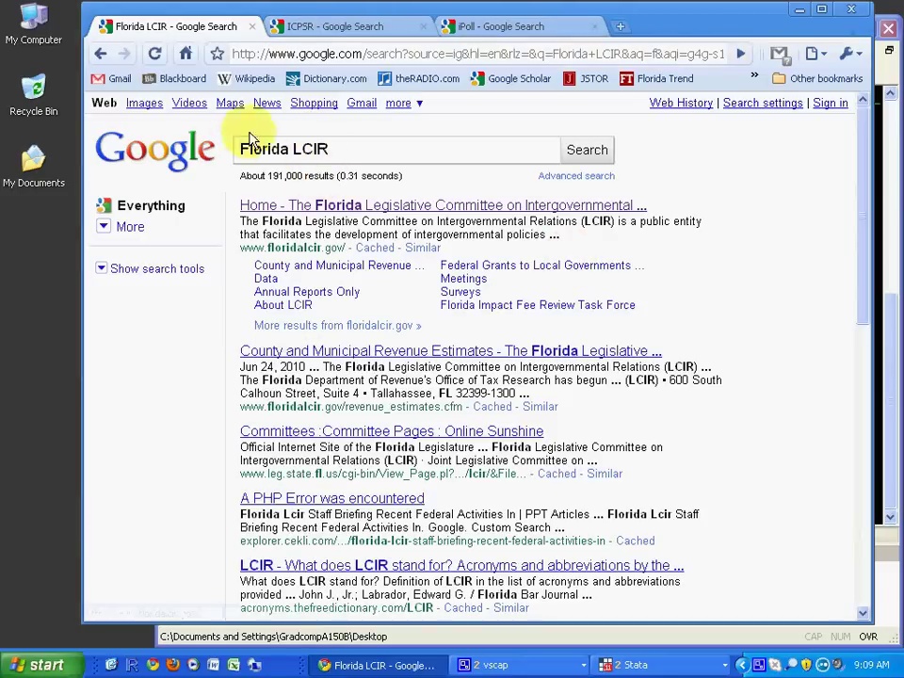
- Download specassess.xls (County and Municipal Revenues) from Florida LCIR's Data A to Z, Topics S to Z page
click(304, 209)
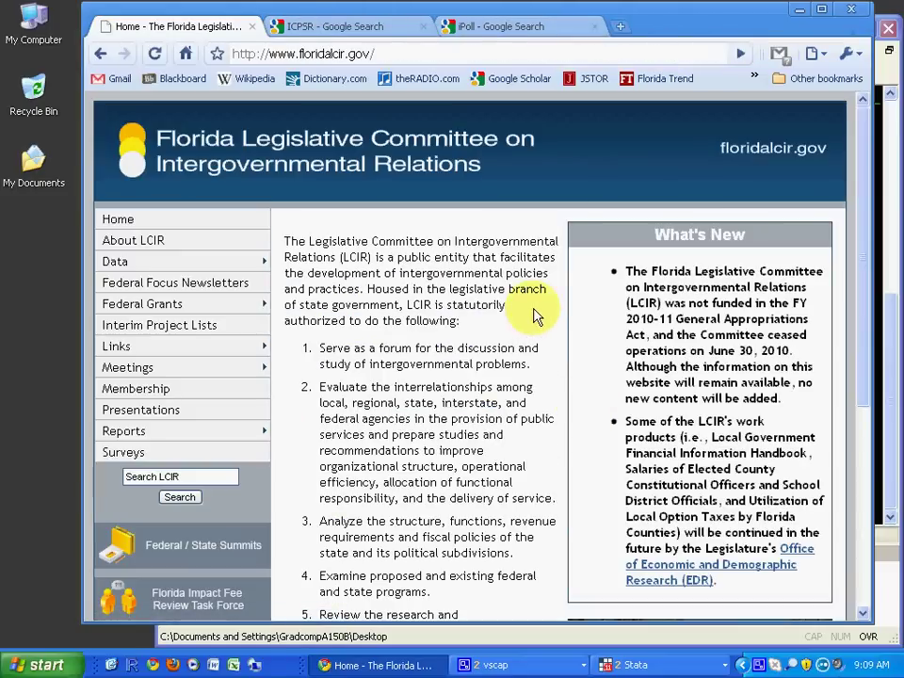
mouse_move(252, 262)
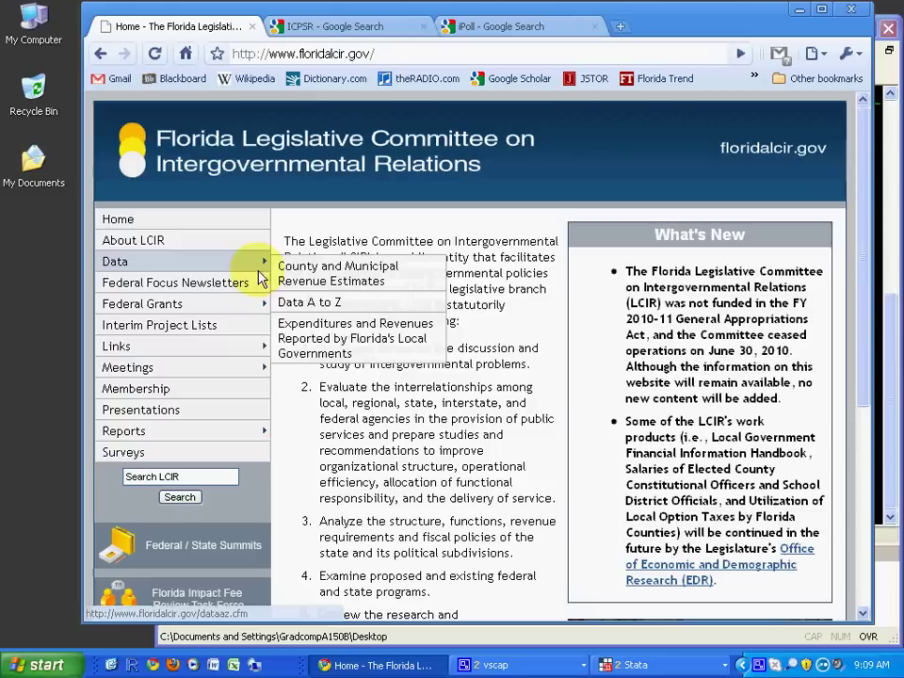
click(310, 305)
scroll(311, 304, down, 8)
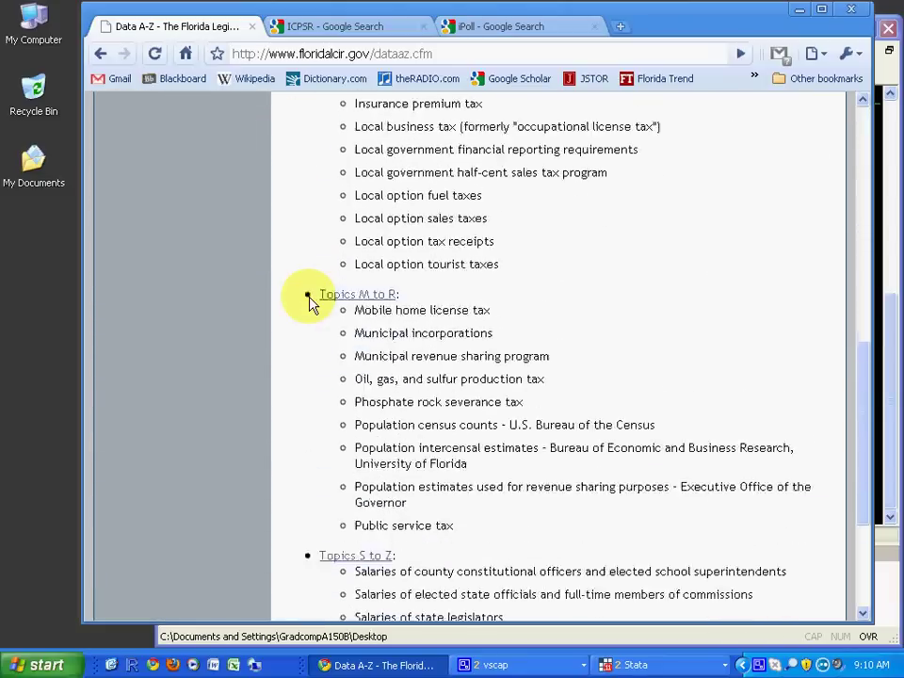
scroll(311, 304, down, 5)
click(335, 327)
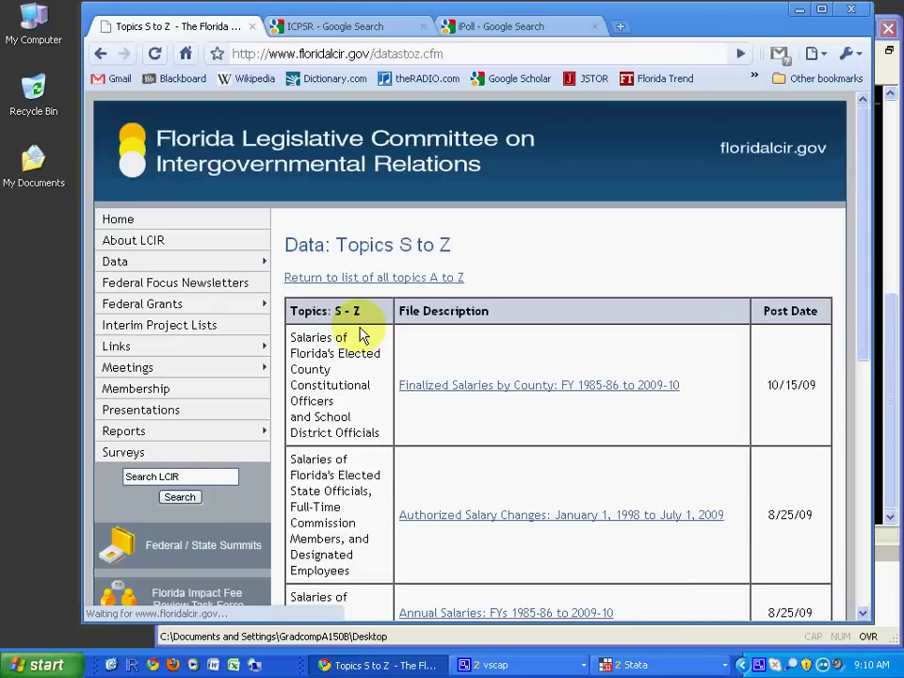
scroll(362, 335, down, 10)
click(570, 499)
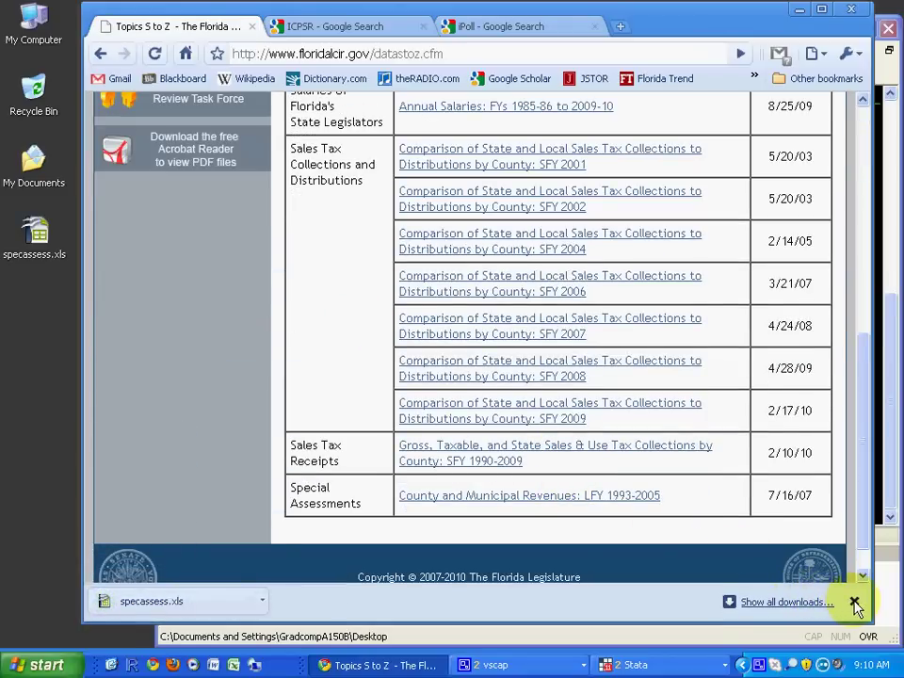
- Dismiss the download bar, close the Topics S to Z tab and minimise Chrome
click(854, 604)
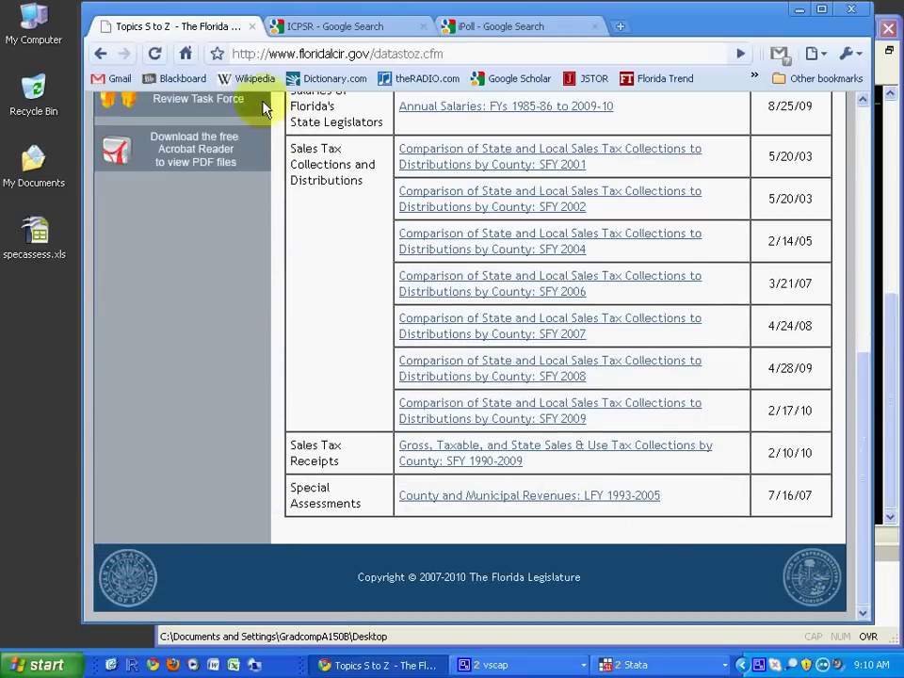
click(252, 26)
click(798, 10)
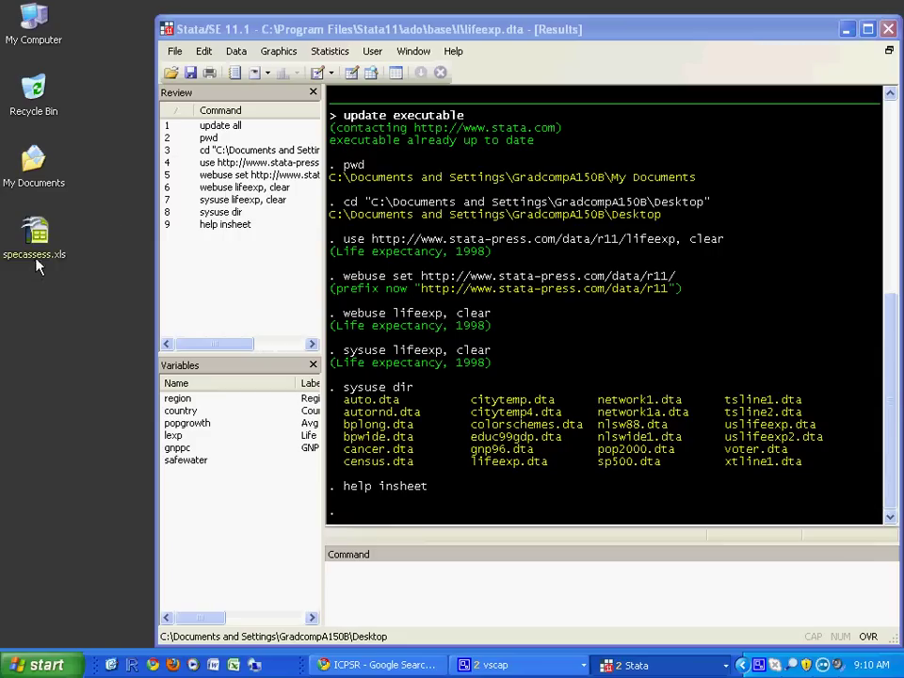
- Open specassess.xls in Calc and delete the two title rows and footer rows 69–76
double_click(37, 260)
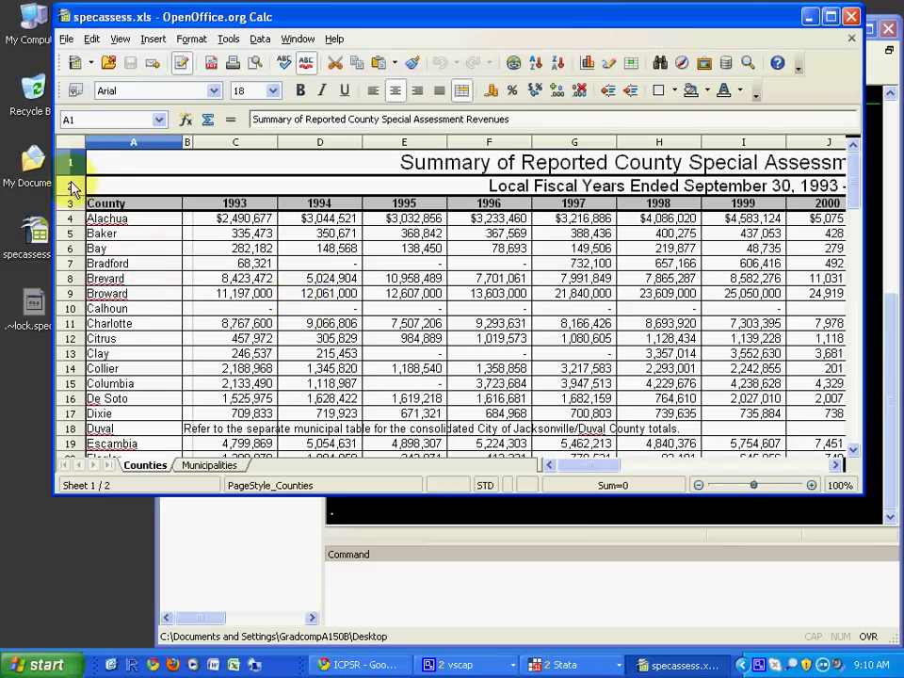
drag(72, 186, 71, 166)
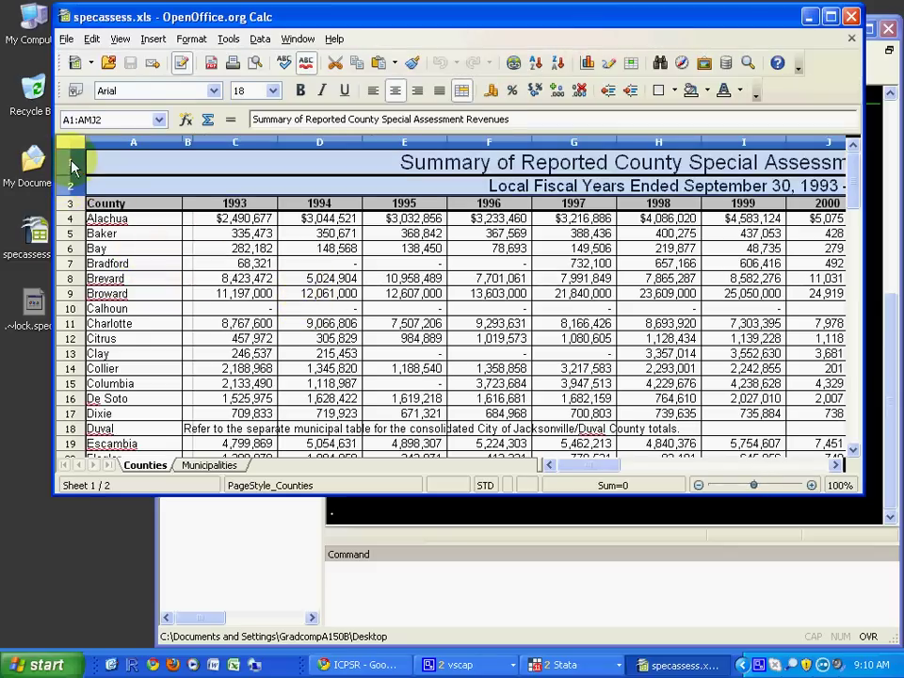
right_click(140, 166)
click(182, 236)
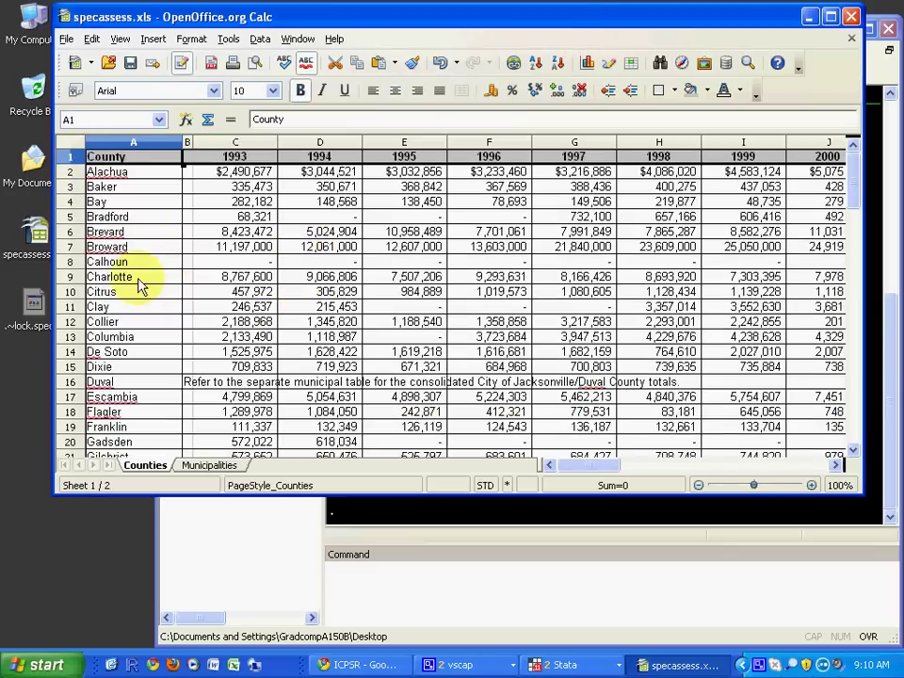
click(139, 287)
scroll(141, 284, down, 20)
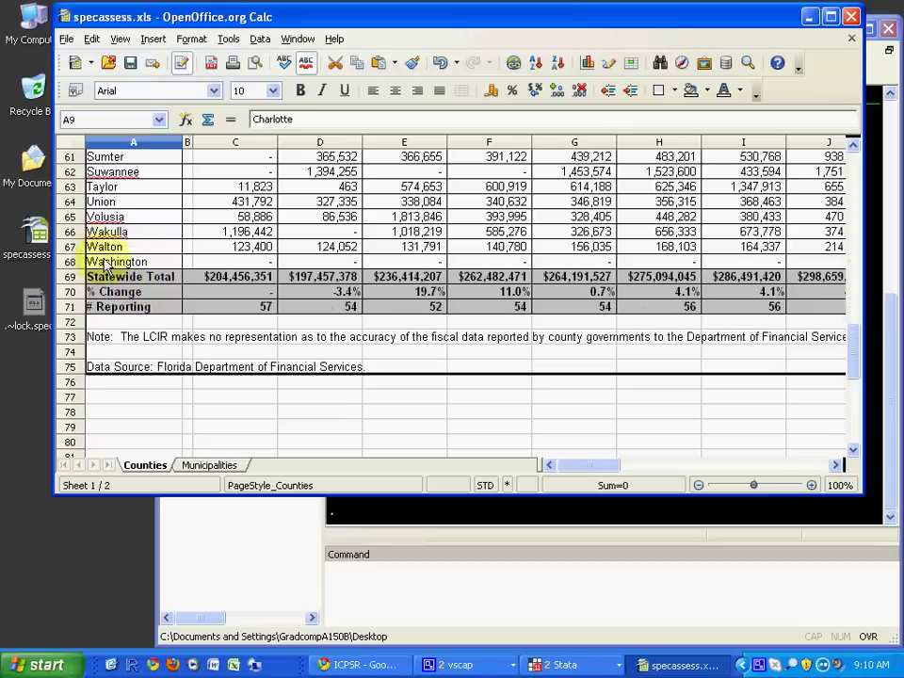
drag(71, 277, 71, 383)
right_click(117, 346)
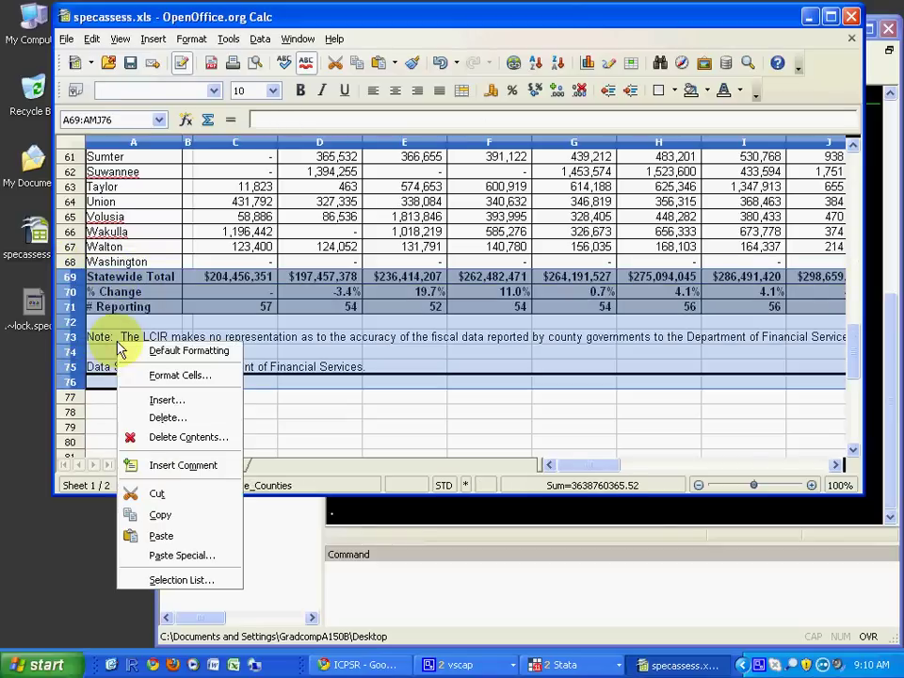
click(179, 418)
- Delete the surplus columns G through BW
scroll(182, 433, up, 20)
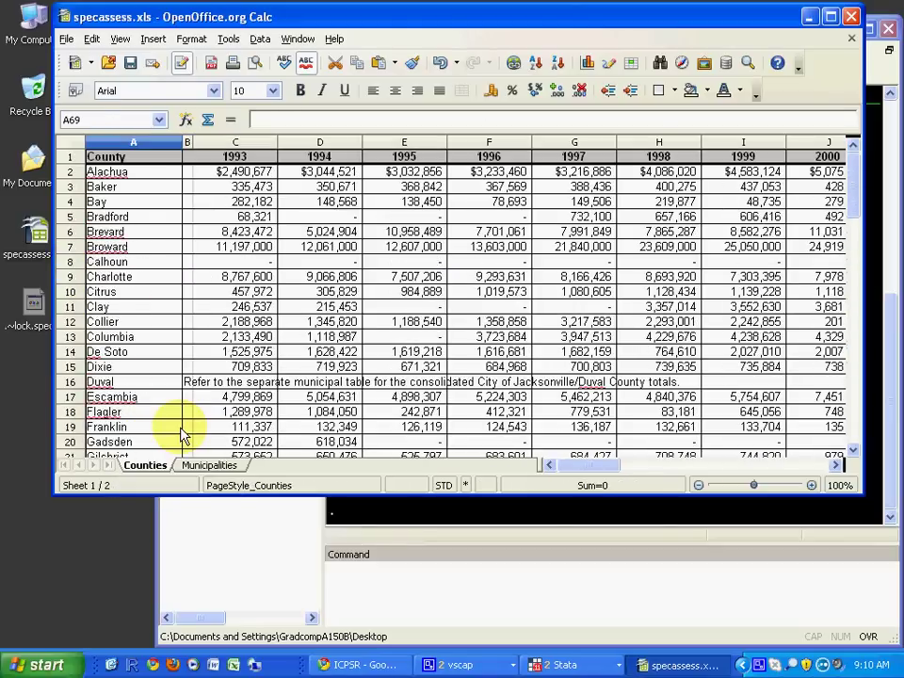
click(603, 144)
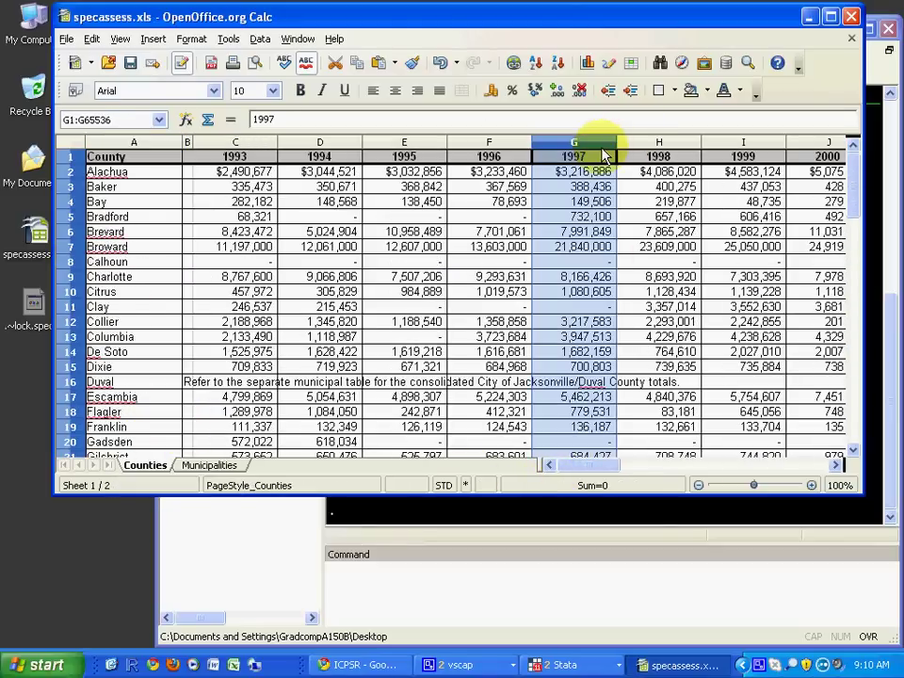
drag(602, 155, 843, 156)
right_click(521, 237)
click(561, 313)
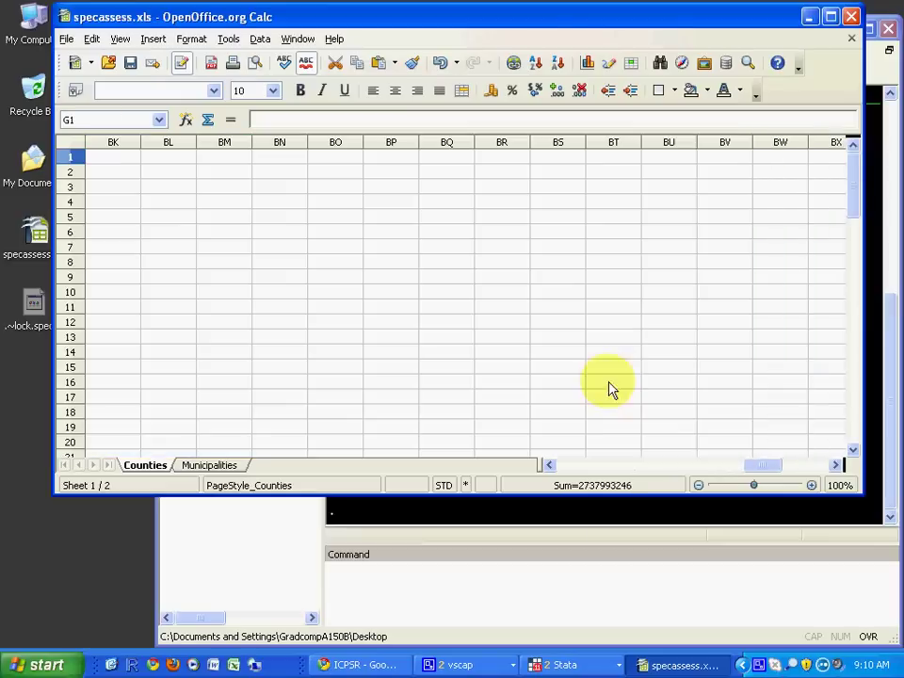
drag(763, 466, 415, 283)
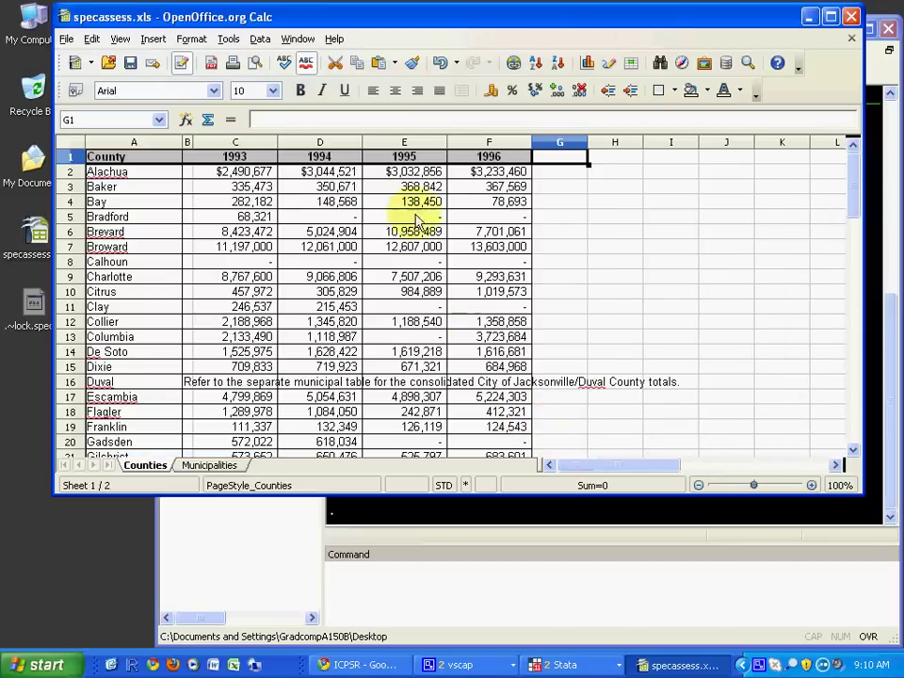
- Prefix the C1 and D1 headers with y, making them y1993 and y1994
click(235, 160)
click(310, 117)
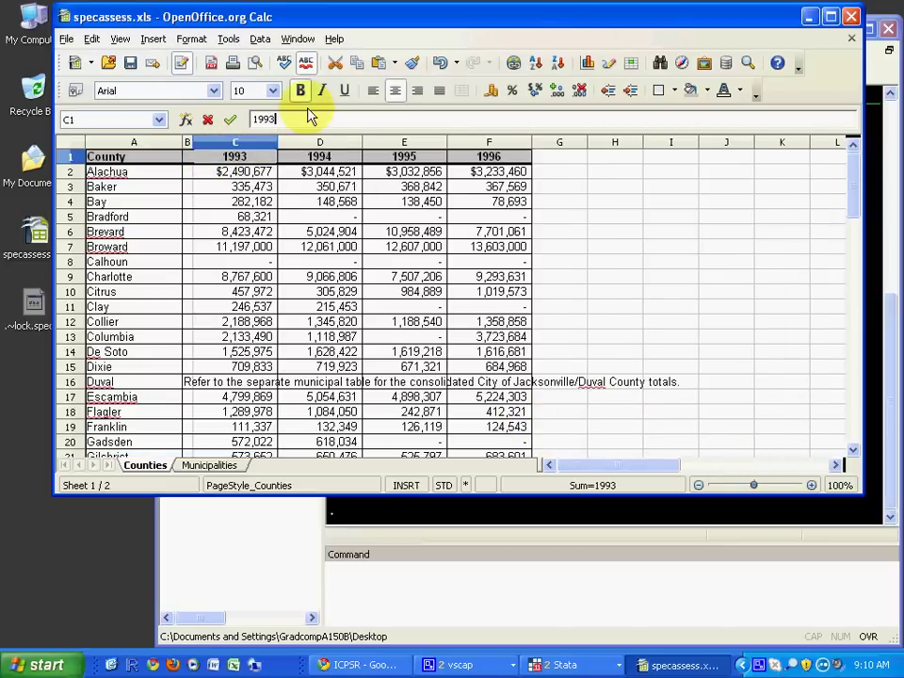
key(Home)
text(y)
key(Return)
key(Up)
key(Right)
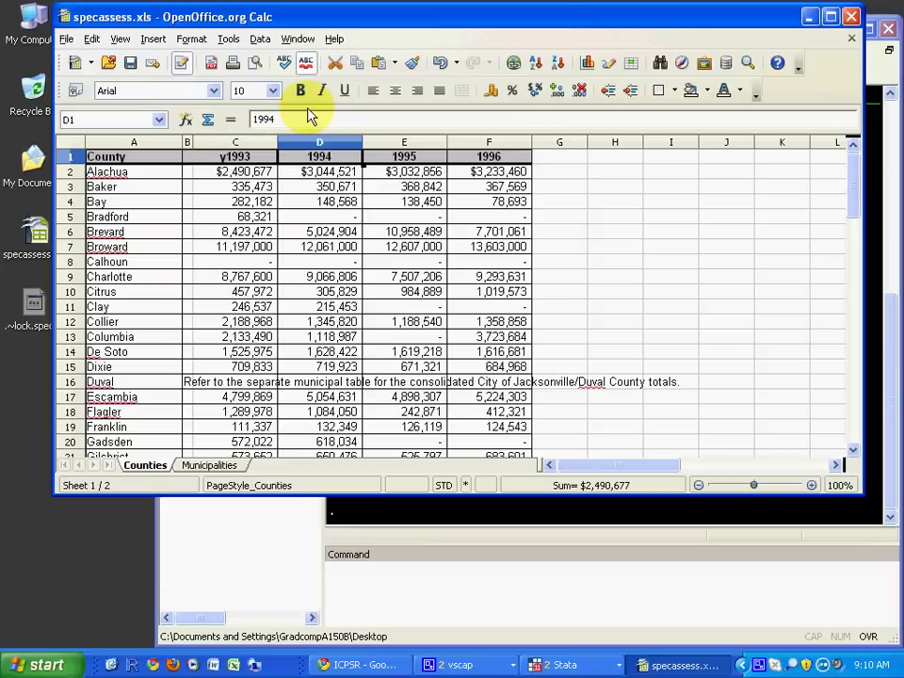
click(314, 111)
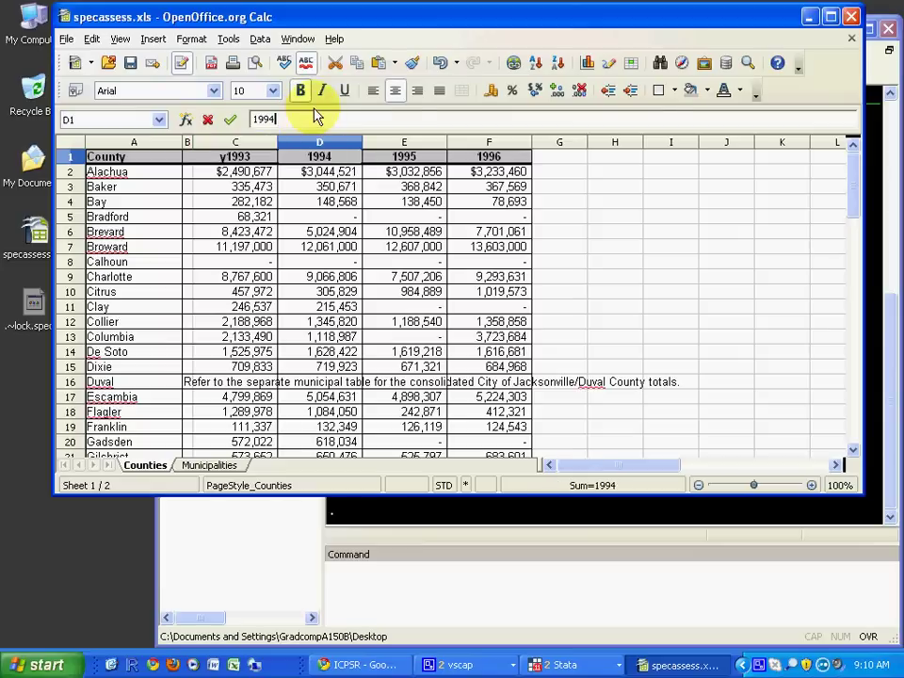
key(Home)
text(y)
key(Return)
key(Up)
- Rename the E1 and F1 headers to y1995 and y1996
key(Right)
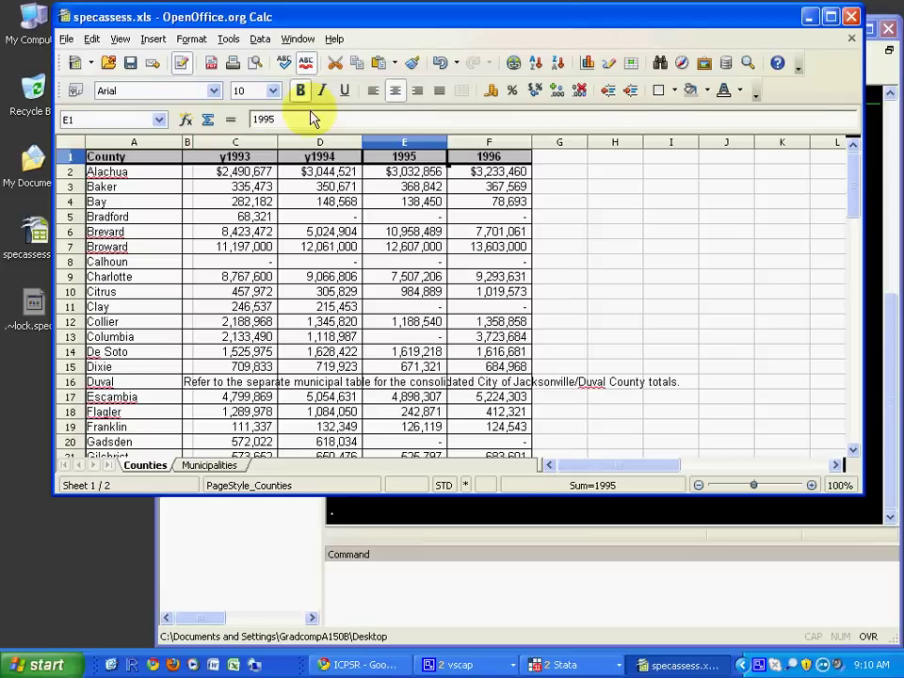
click(303, 124)
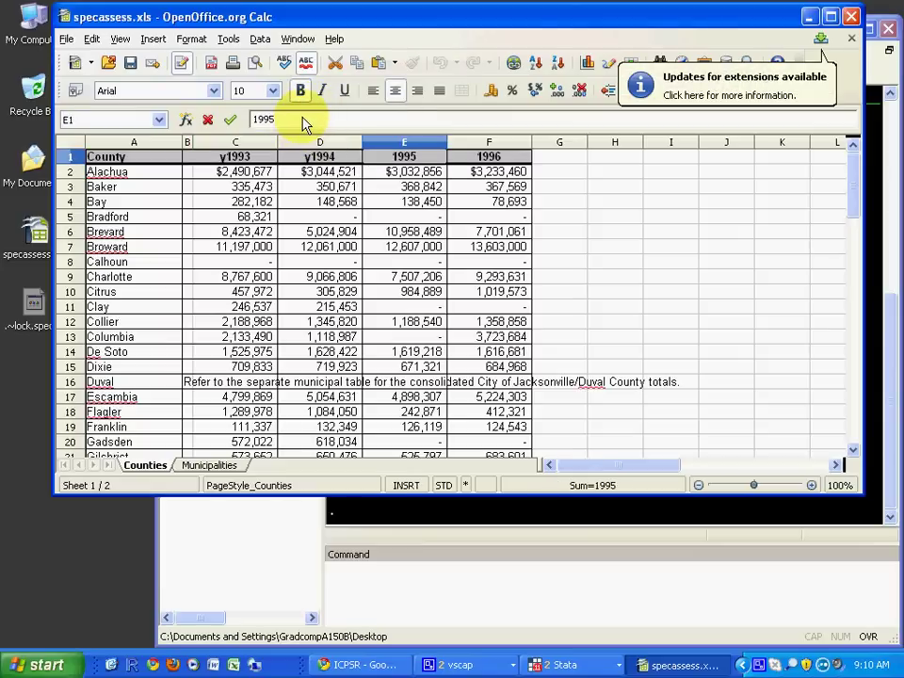
key(Home)
text(y)
key(Return)
key(Up)
key(Right)
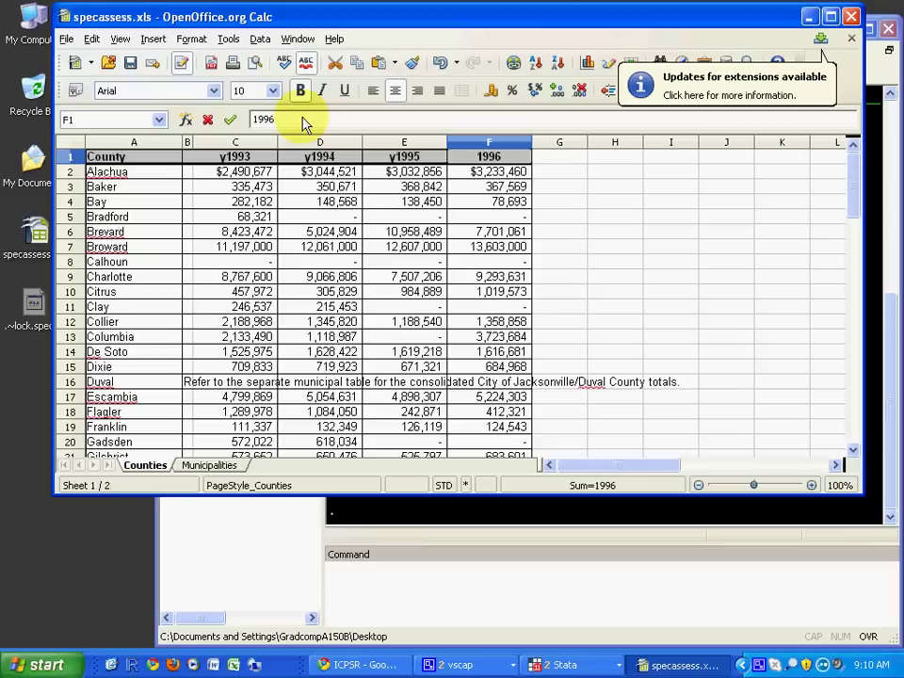
key(Return)
- Save the sheet as specassess.csv in Text CSV format, keeping that format, then close Calc
click(66, 40)
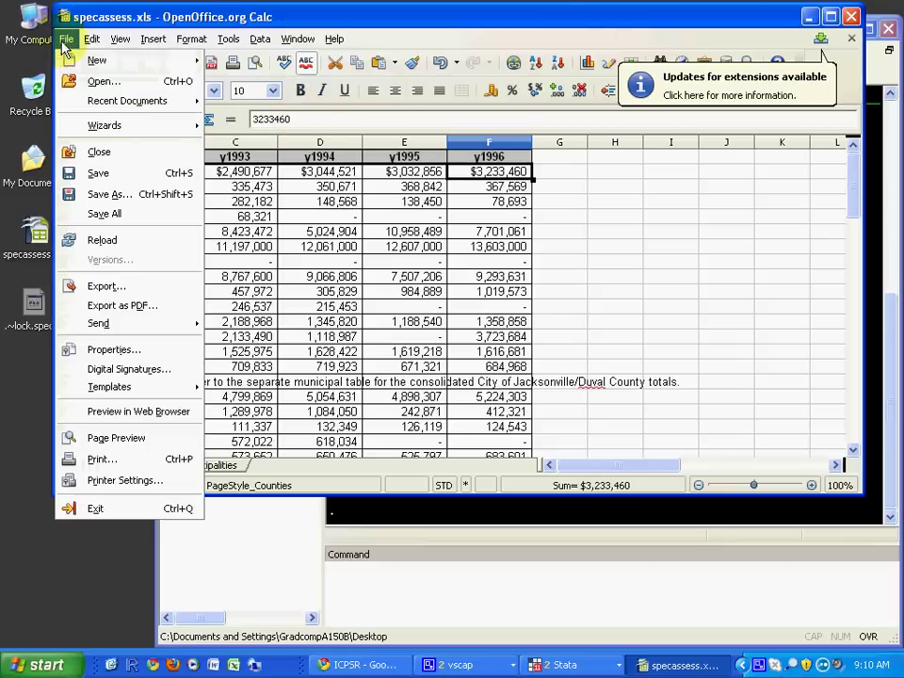
click(109, 194)
click(524, 386)
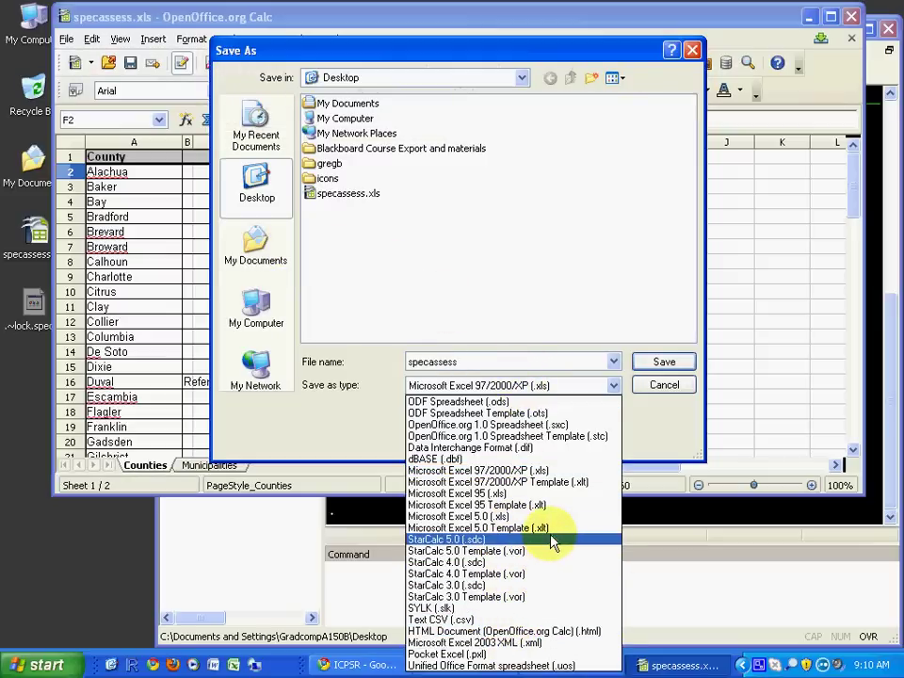
click(593, 620)
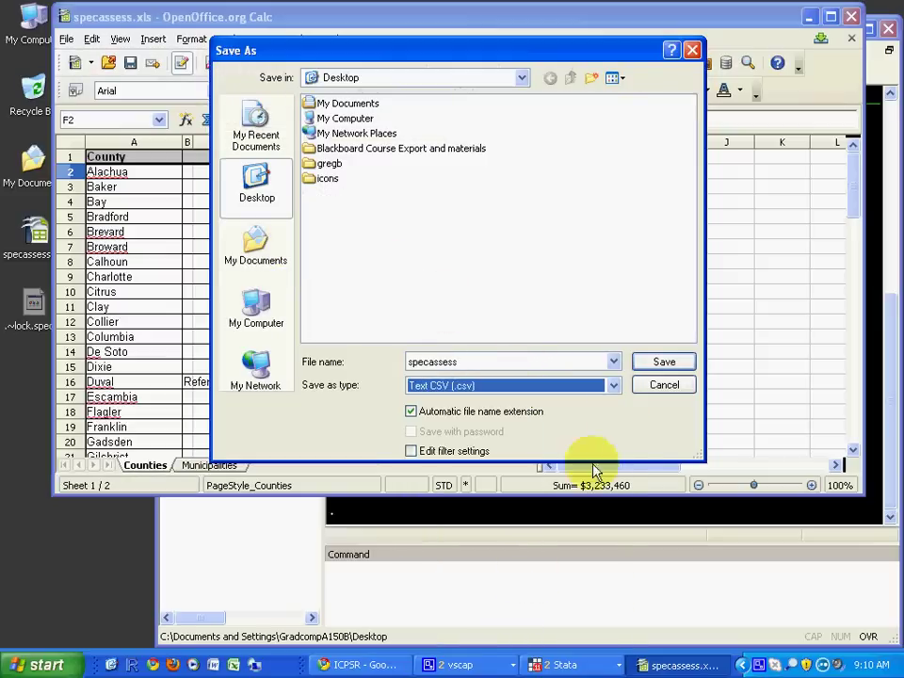
click(683, 363)
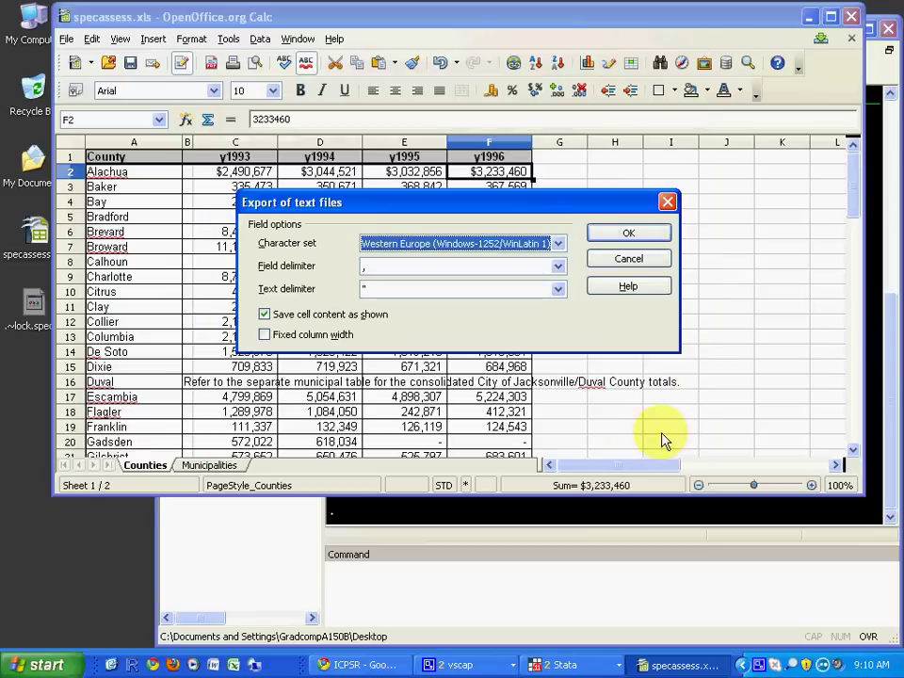
click(640, 238)
click(456, 278)
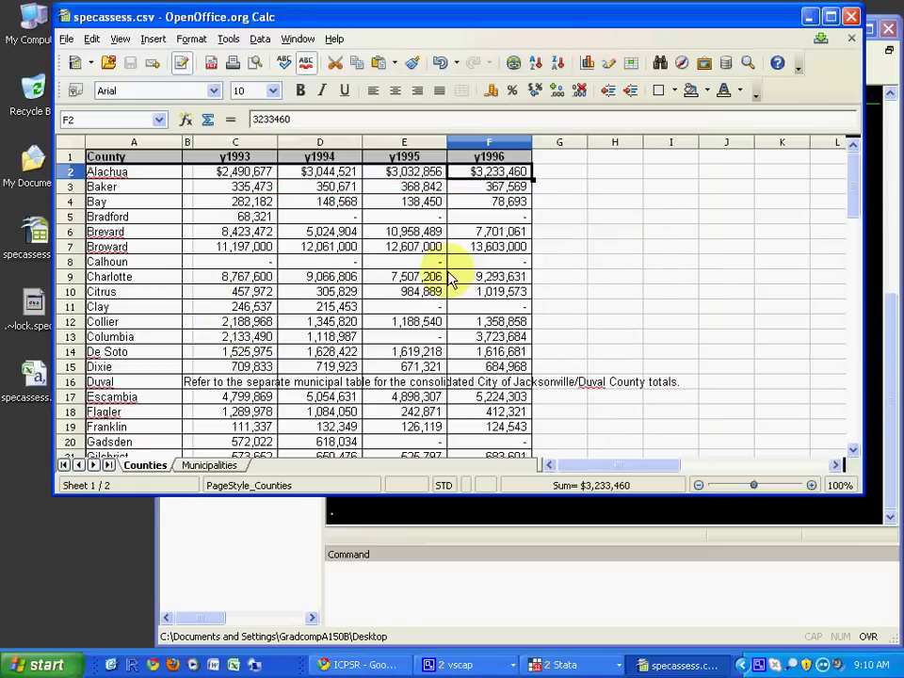
click(852, 16)
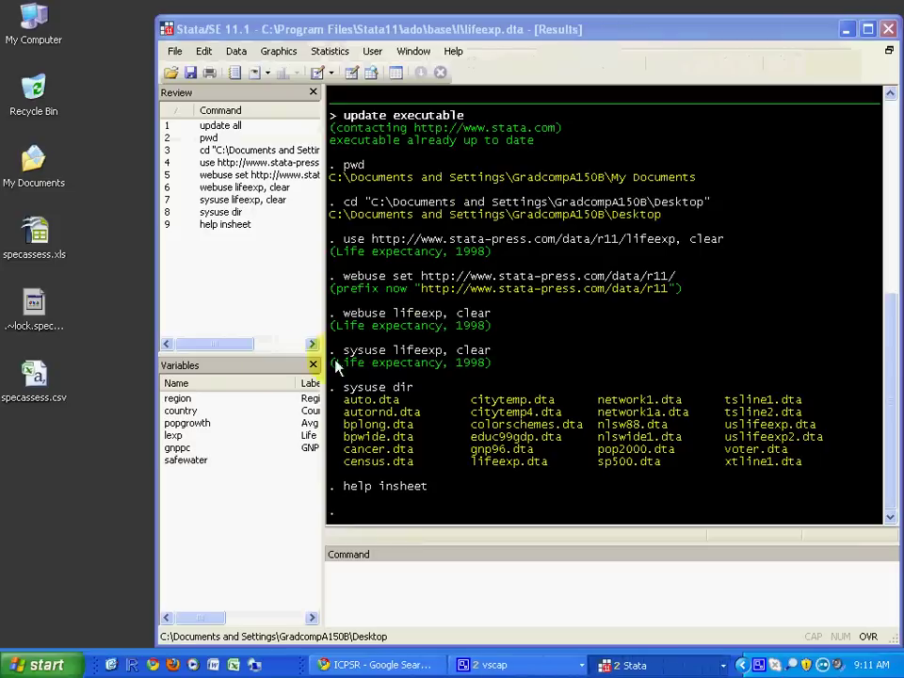
- Rename the desktop file specassess.csv to 'week 01 - specassess.csv'
click(44, 390)
mouse_move(58, 398)
mouse_down()
mouse_move(404, 538)
mouse_move(612, 410)
mouse_up()
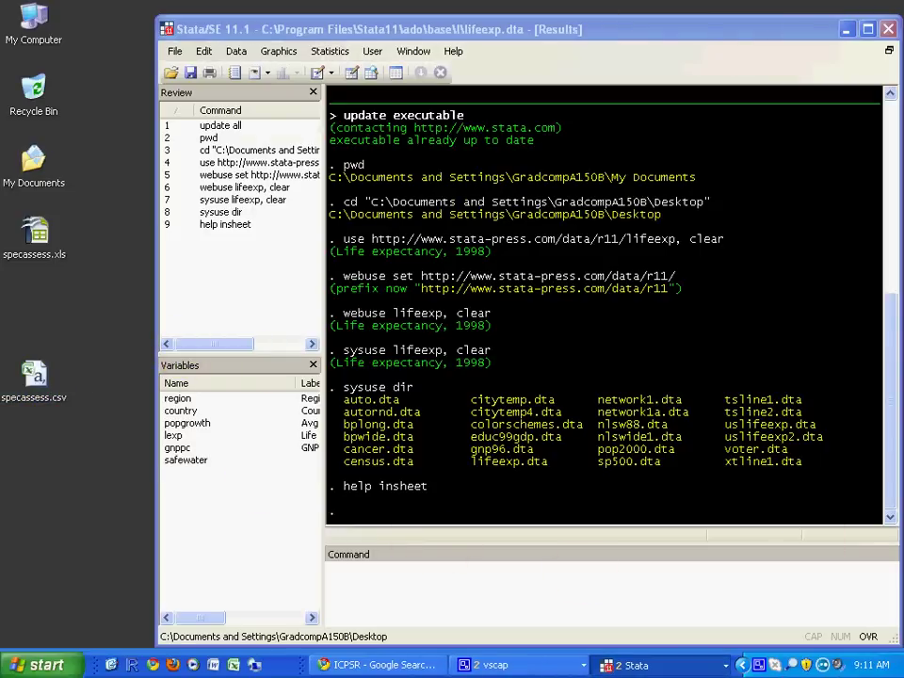
click(33, 354)
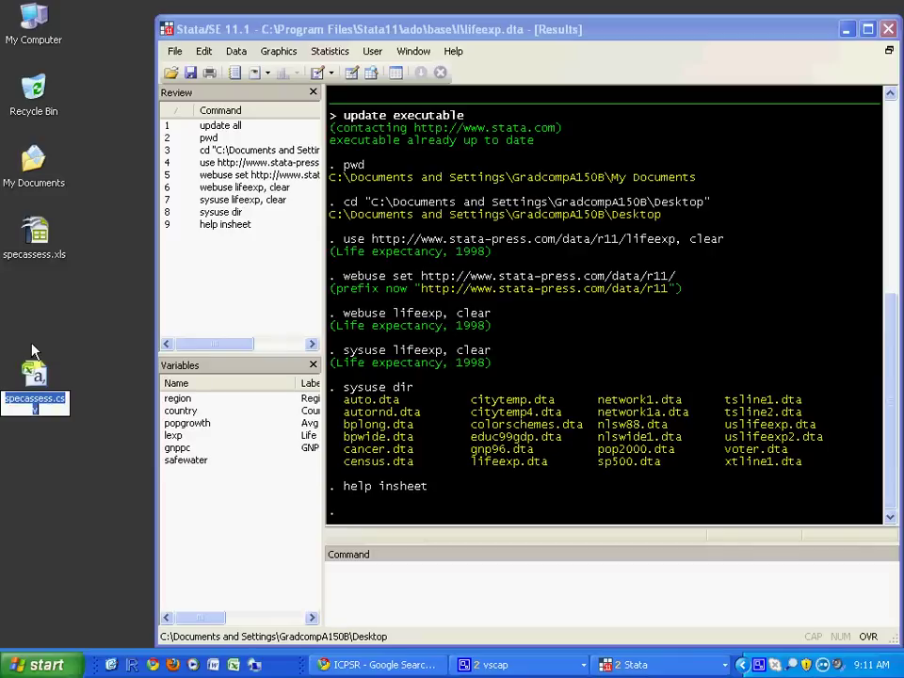
text(week)
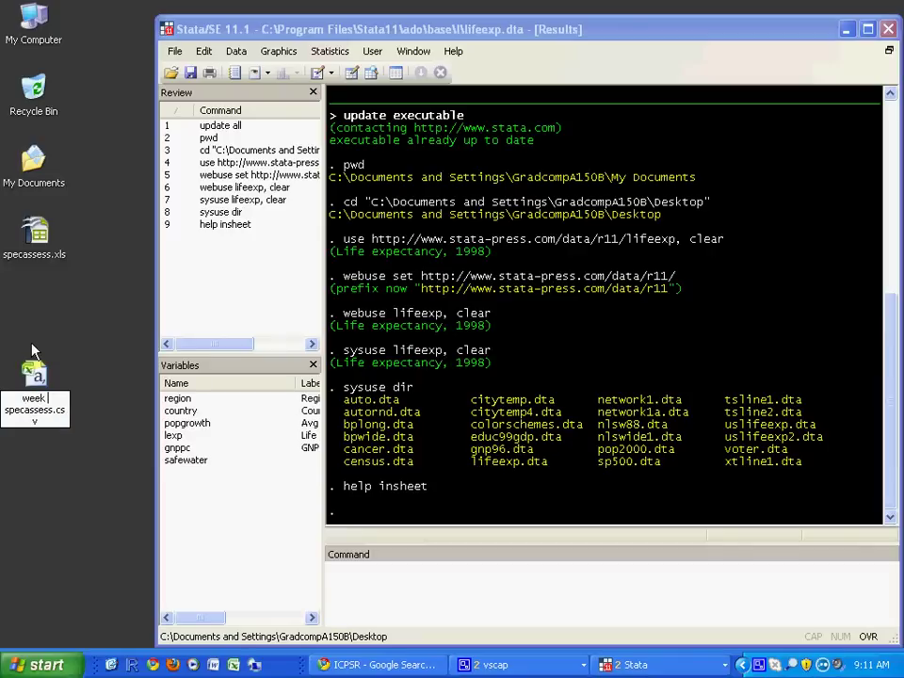
text( 01 -)
key(Return)
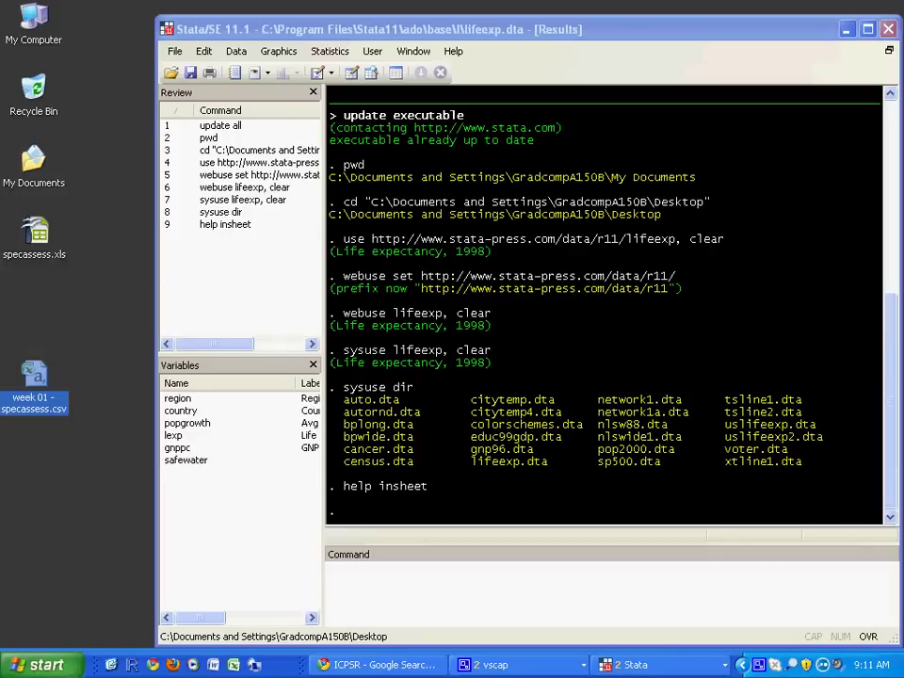
- In Stata, run insheet on 'week 01 - specassess.csv' with clear to replace the data in memory
key(alt+Tab)
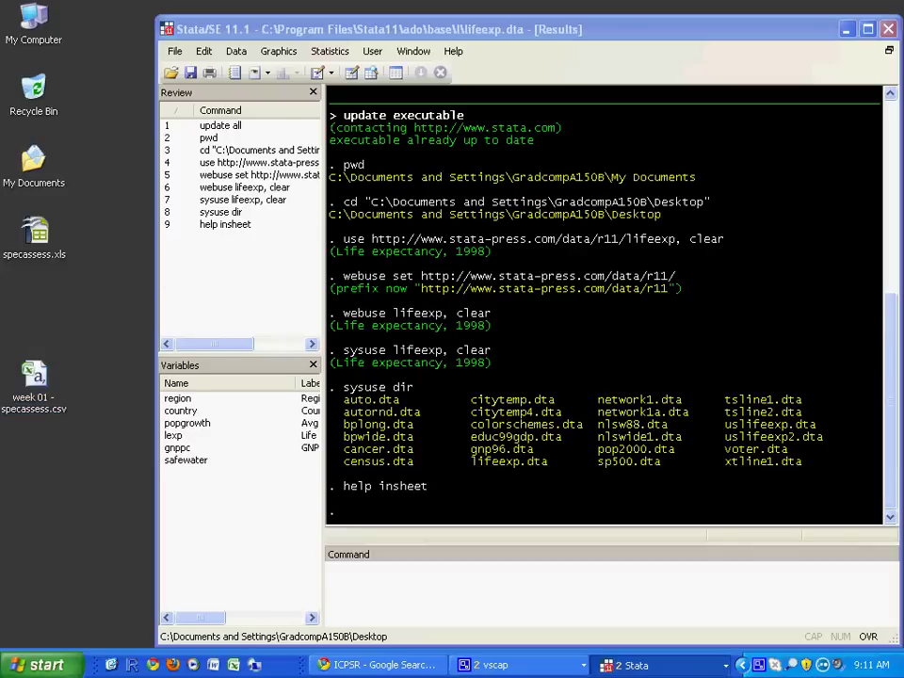
click(683, 609)
text(insheet using "week 01 - specassess.csv")
key(Return)
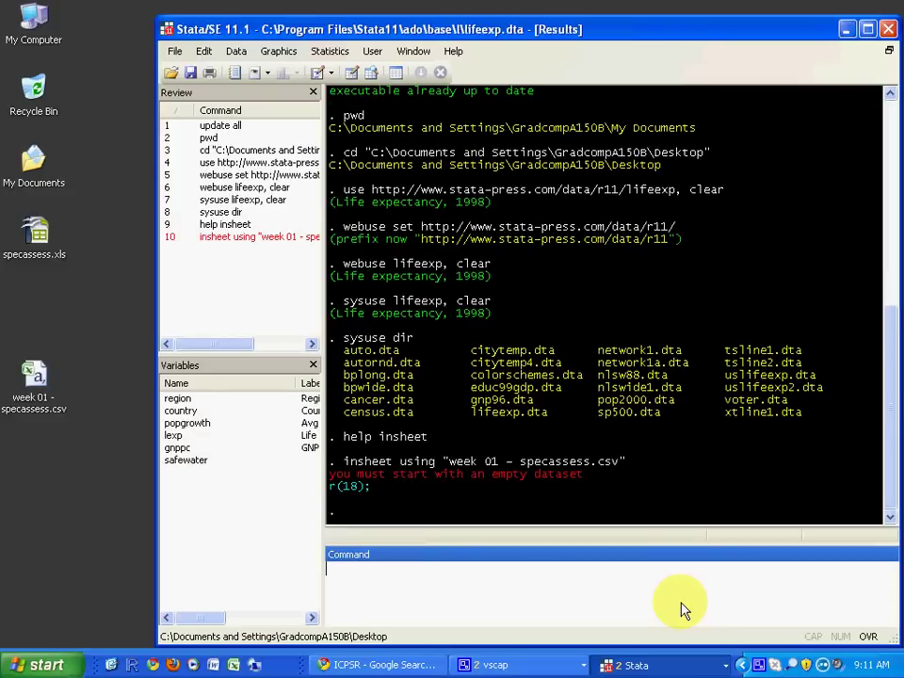
key(Page_Up)
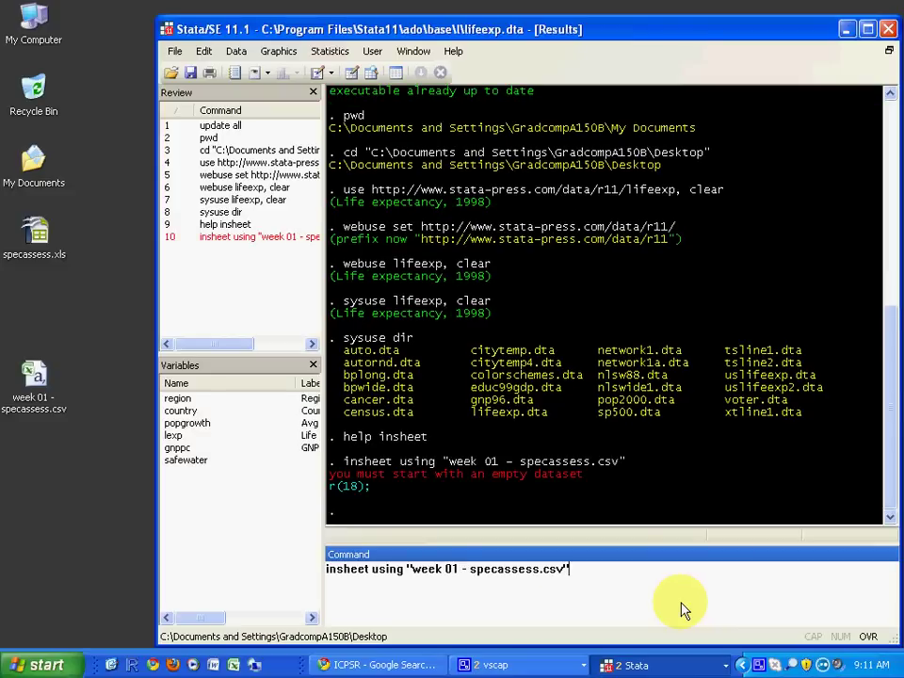
key(Return)
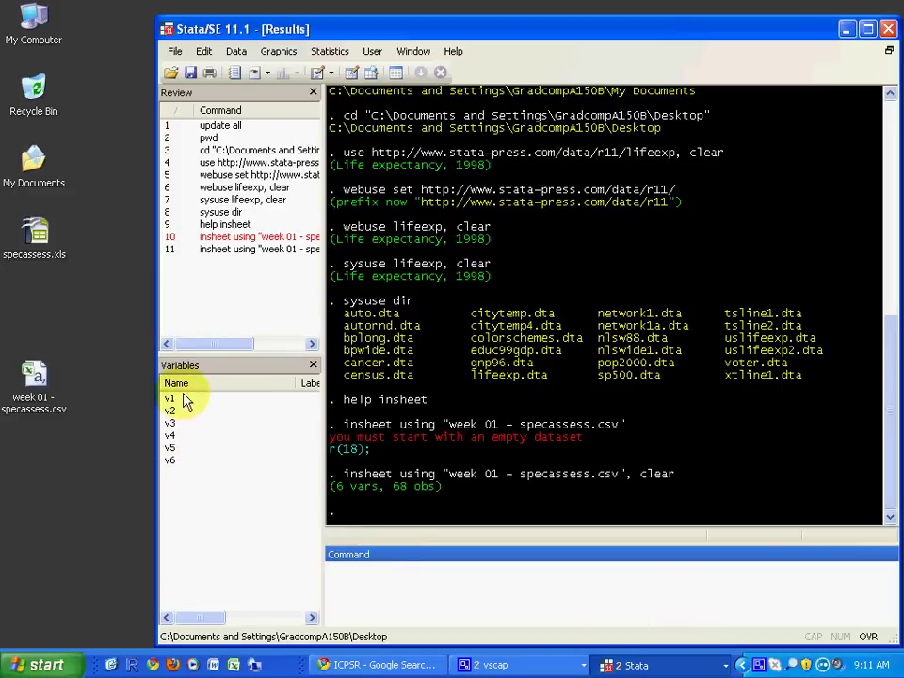
click(372, 73)
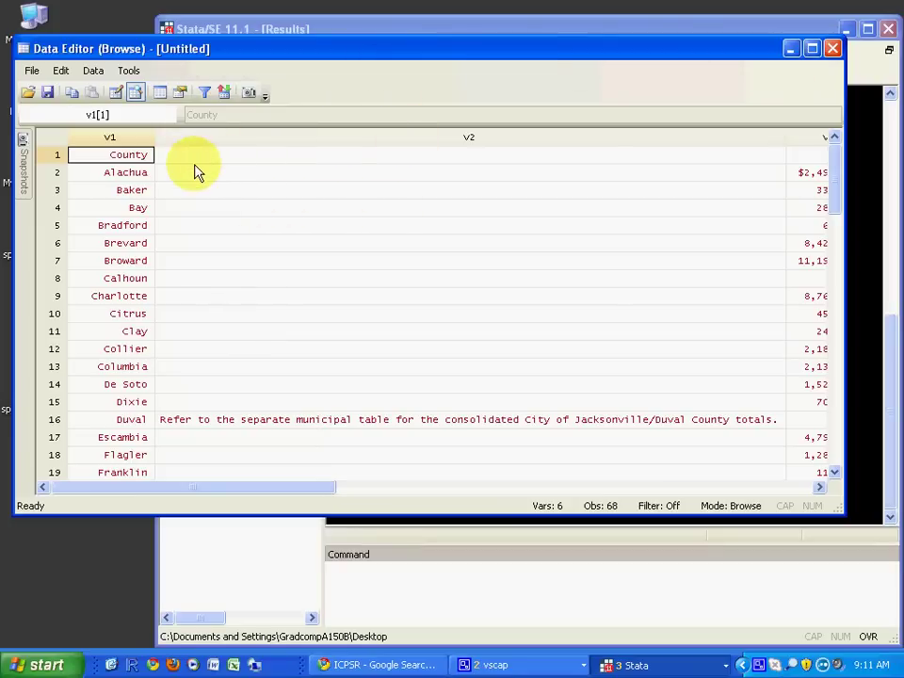
click(832, 48)
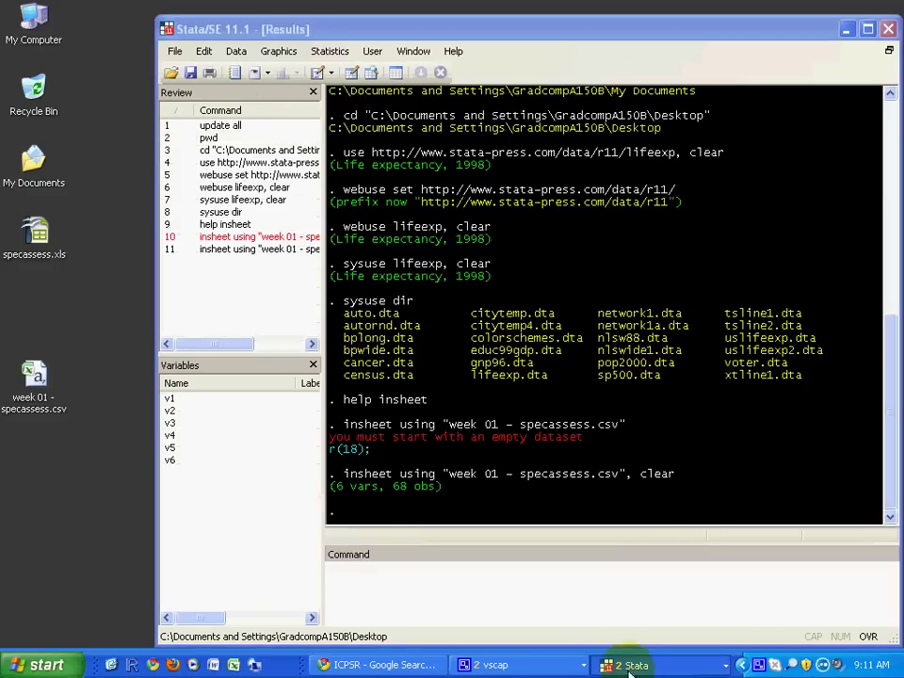
click(632, 597)
text(insheet using "week 01 - specassess.csv", case names clear)
key(Left)
key(Left)
key(Left)
key(Left)
key(Left)
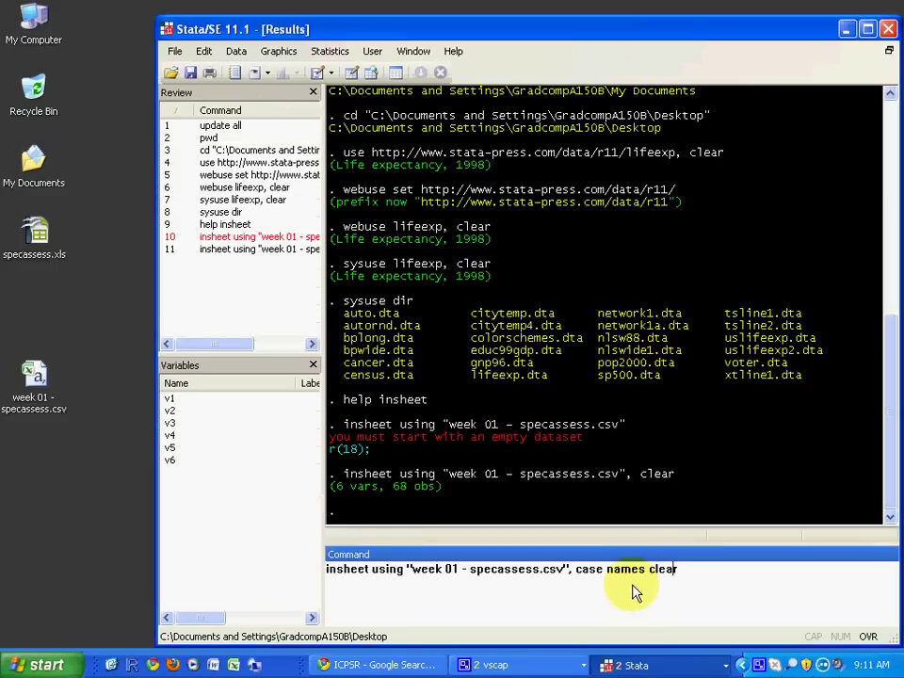
key(Left)
key(Left)
key(Left)
key(Left)
key(Return)
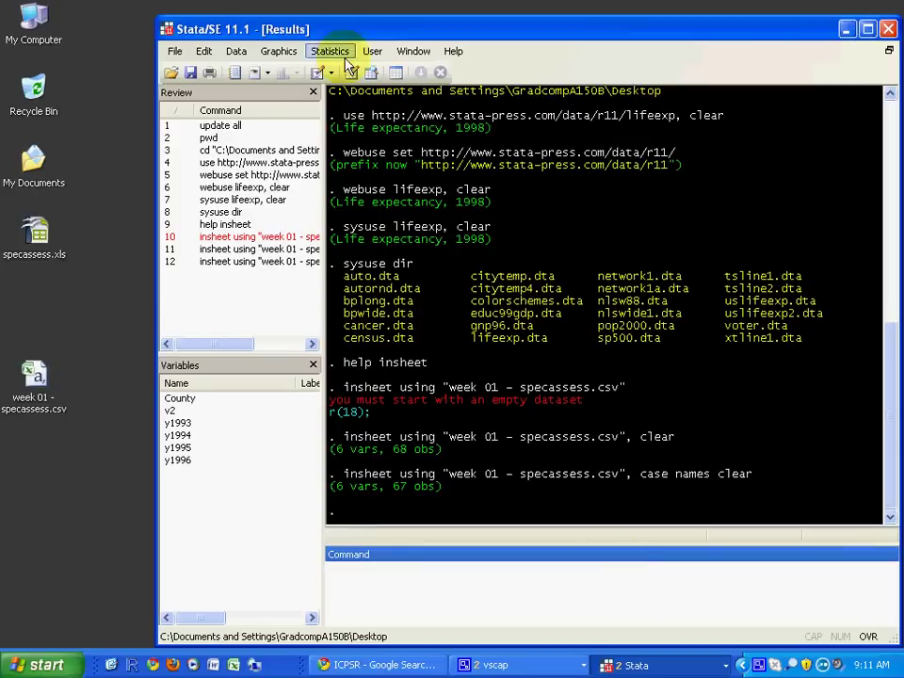
click(371, 72)
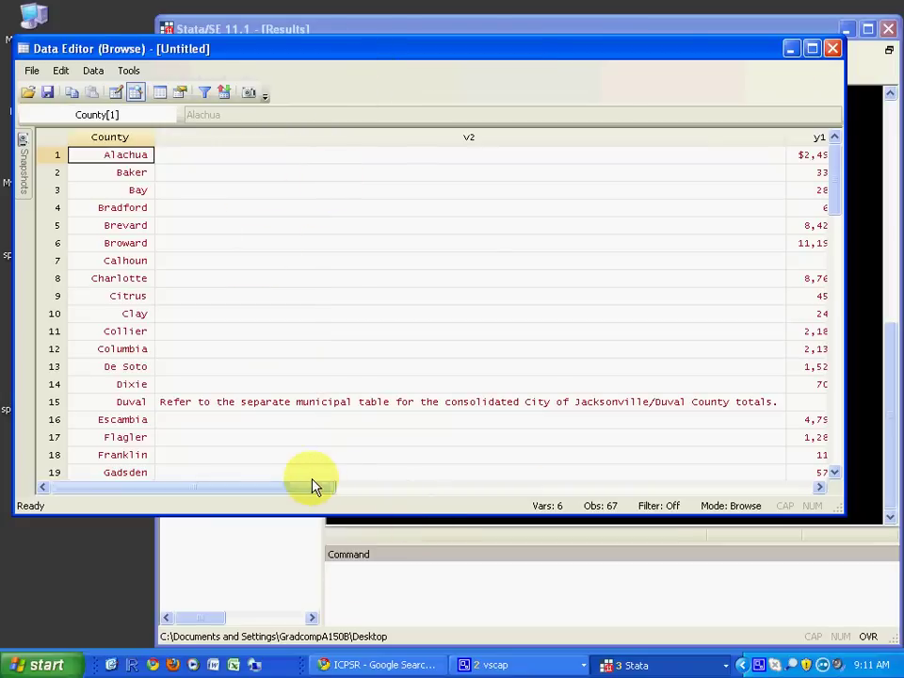
drag(312, 486, 479, 499)
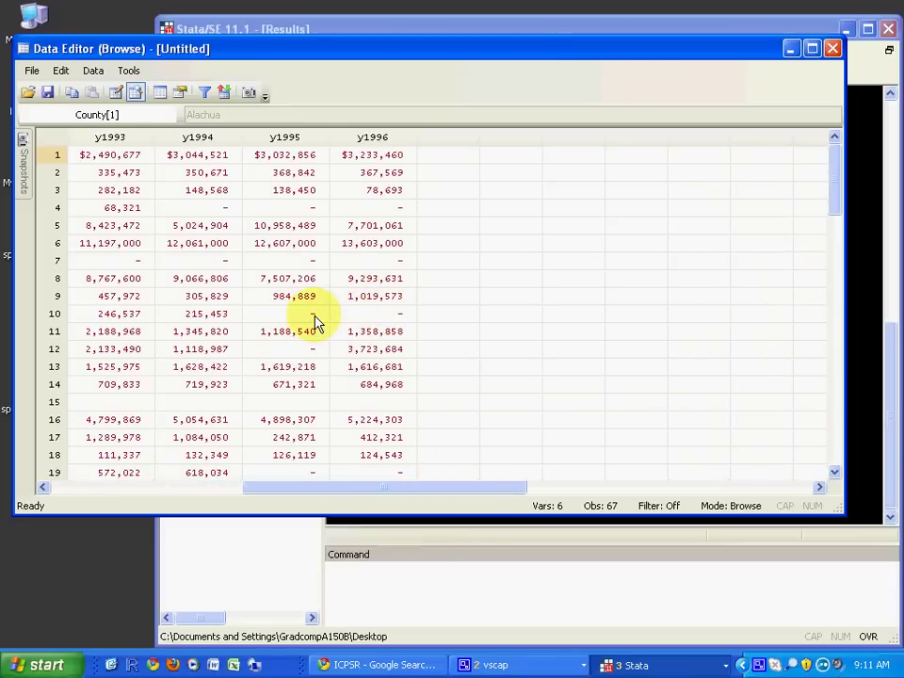
scroll(327, 369, down, 20)
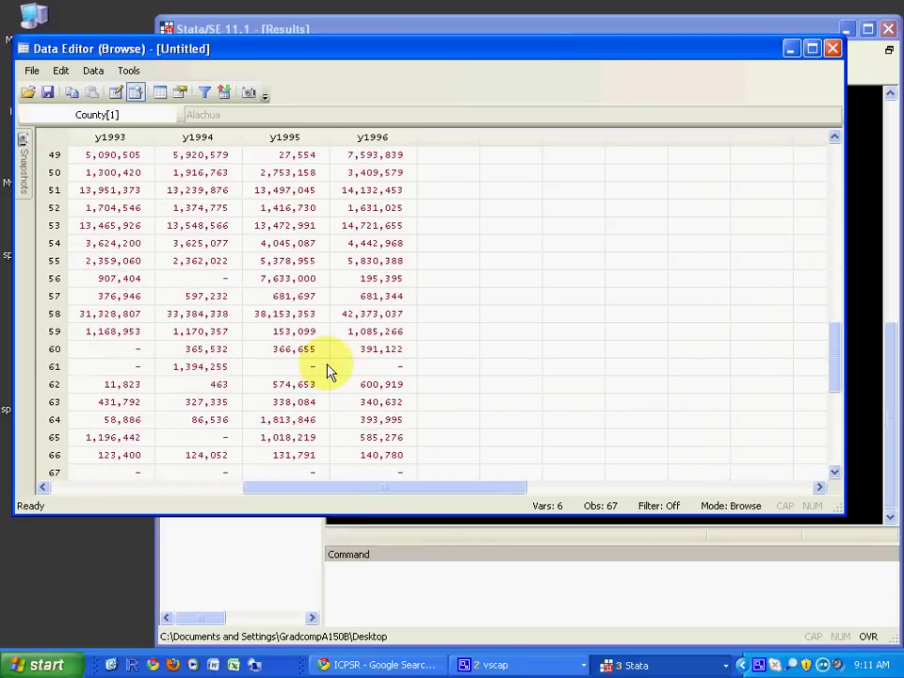
scroll(327, 369, up, 20)
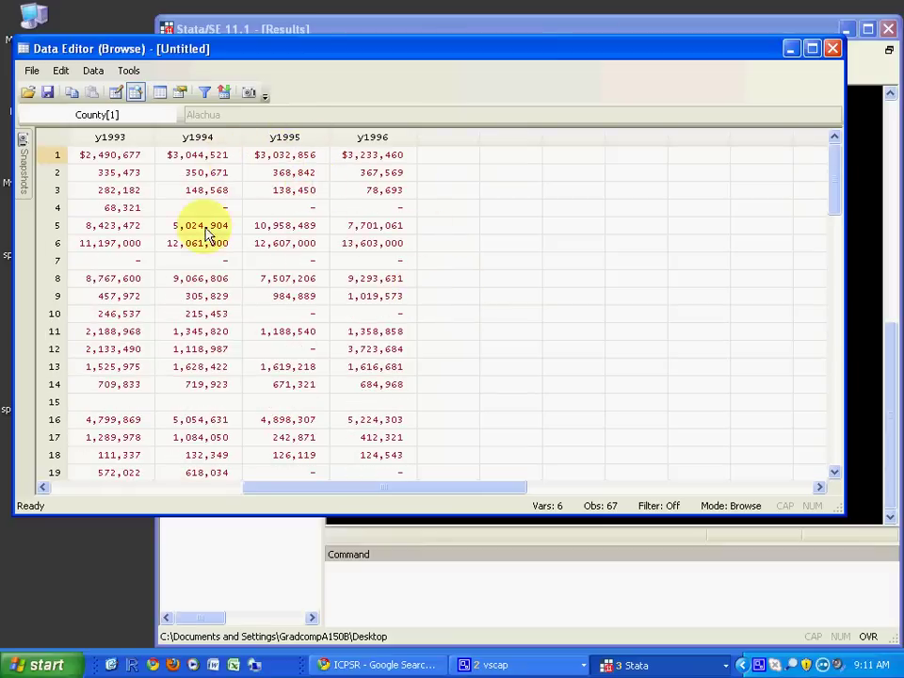
click(833, 48)
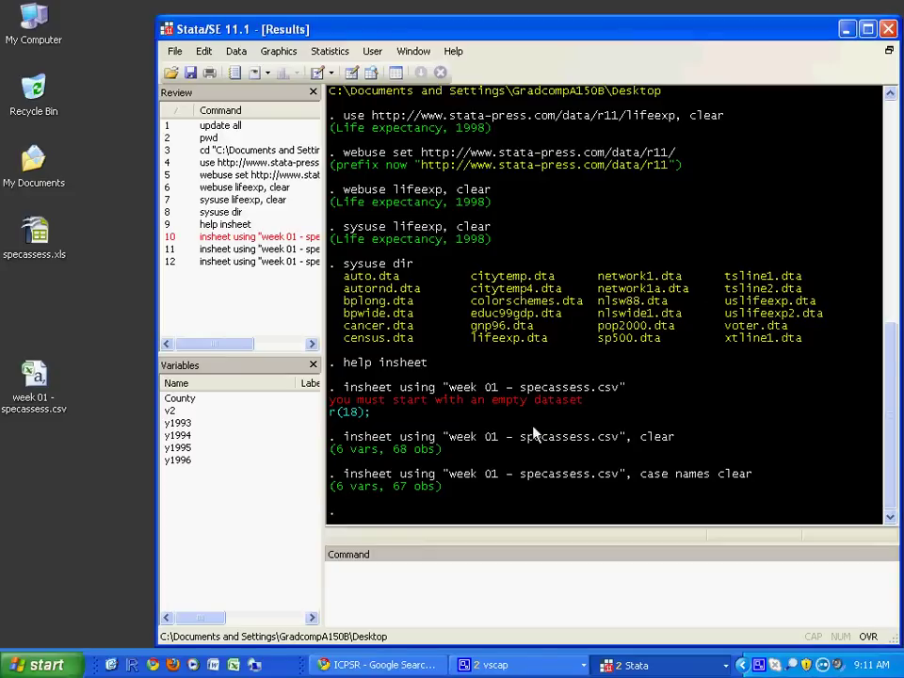
click(413, 573)
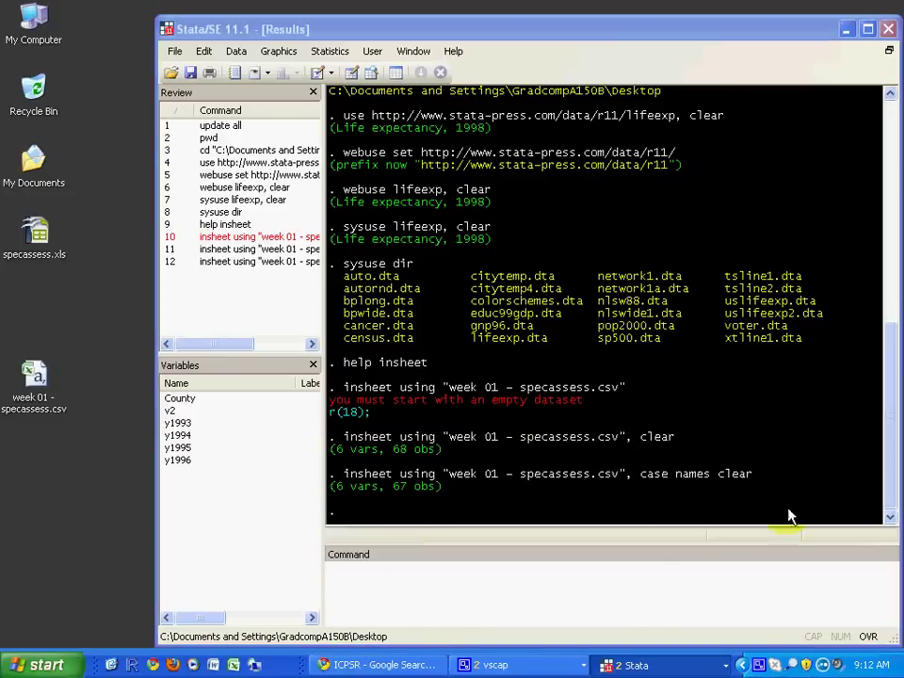
- Read Stata's help infix page, close it, and return to the ICPSR search results in Chrome
click(605, 608)
text(help infix)
key(Return)
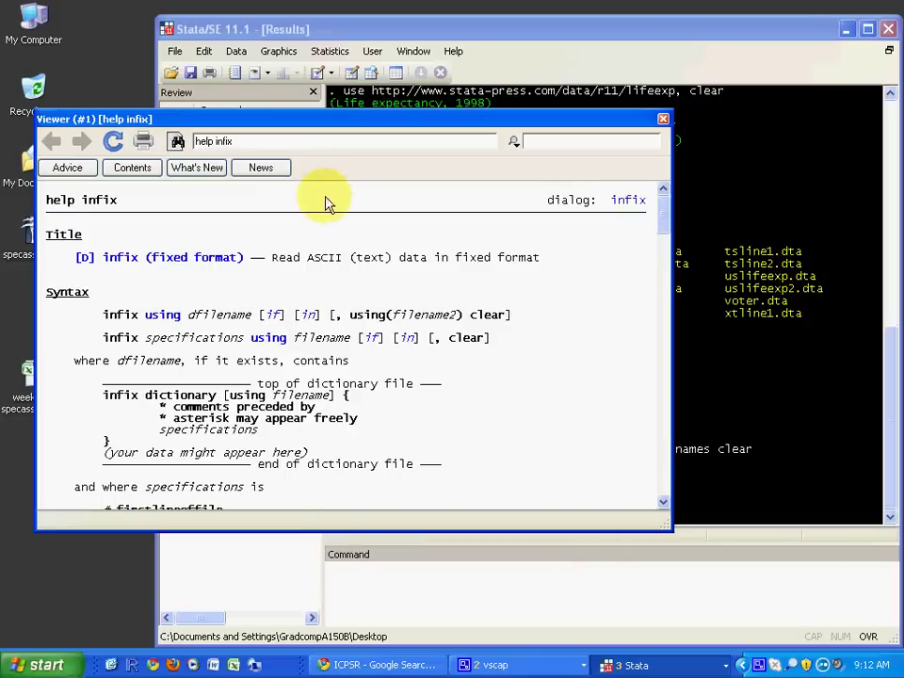
scroll(383, 268, down, 15)
scroll(384, 268, up, 15)
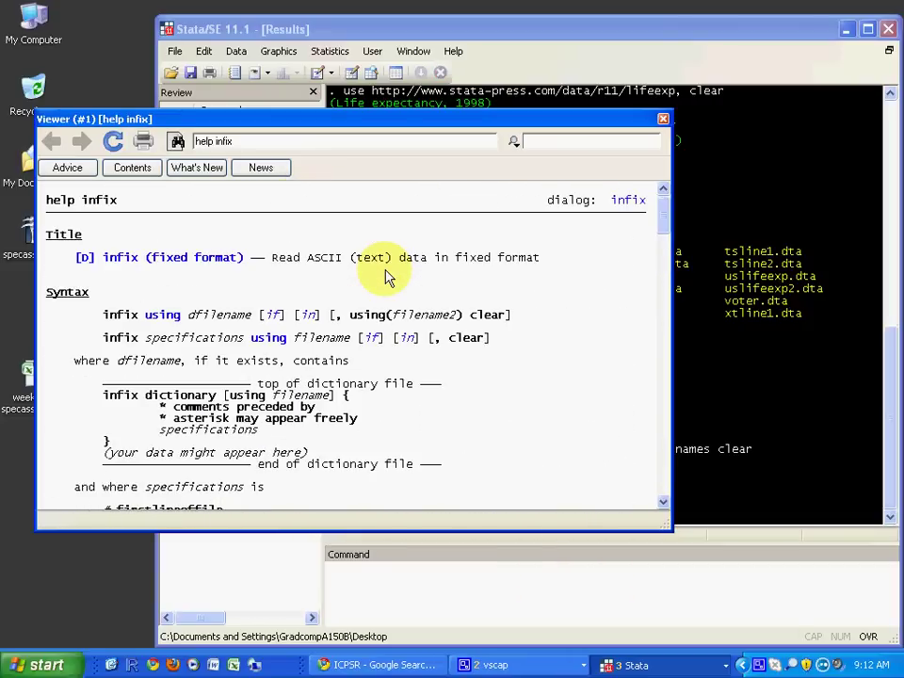
click(663, 121)
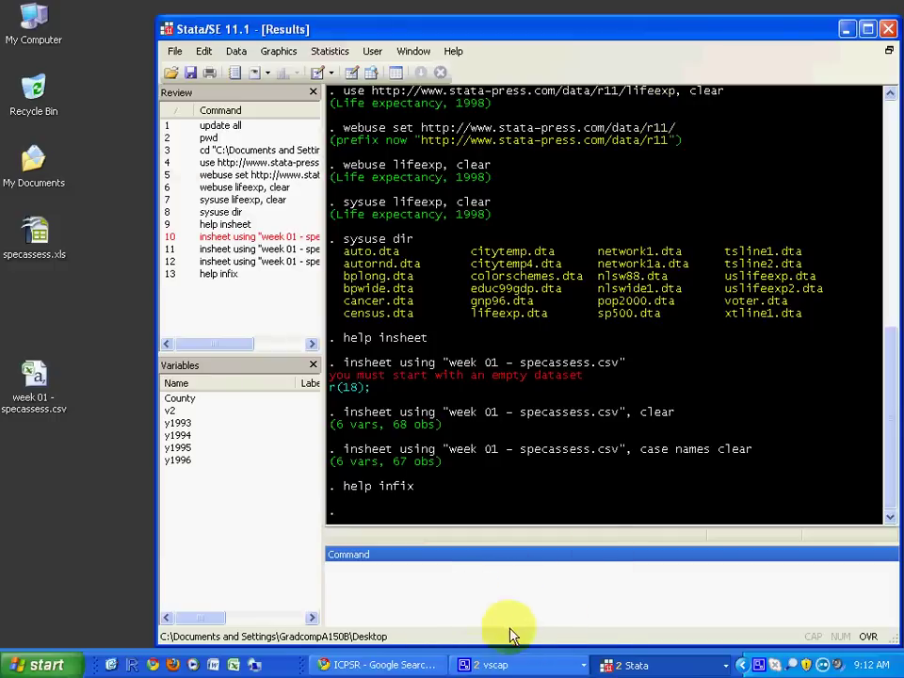
click(381, 664)
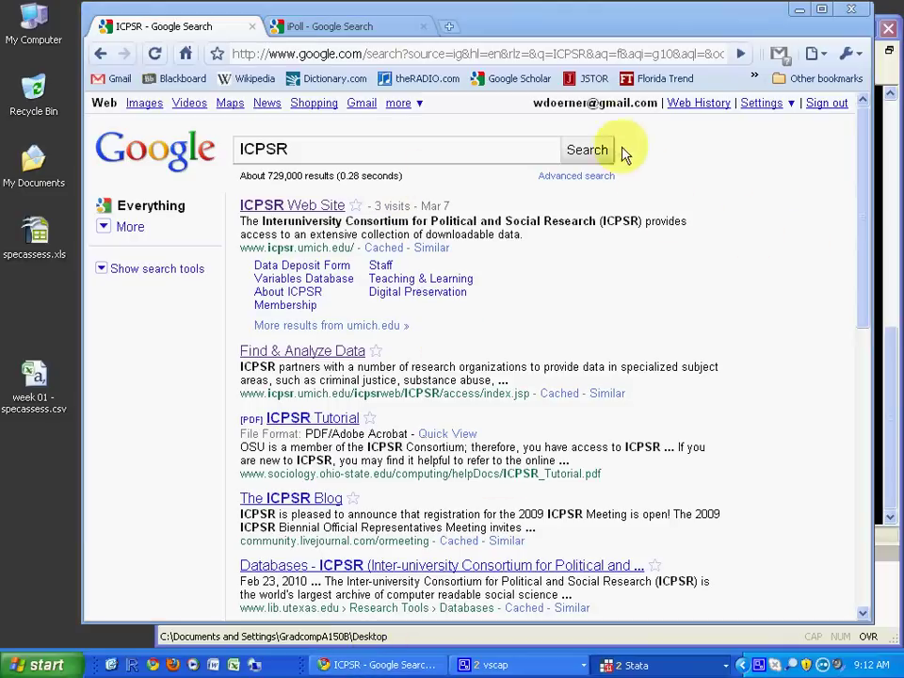
- Load the Journal of Applied Econometrics archive page in a new tab, download gpdata.zip, and minimize Chrome
click(450, 27)
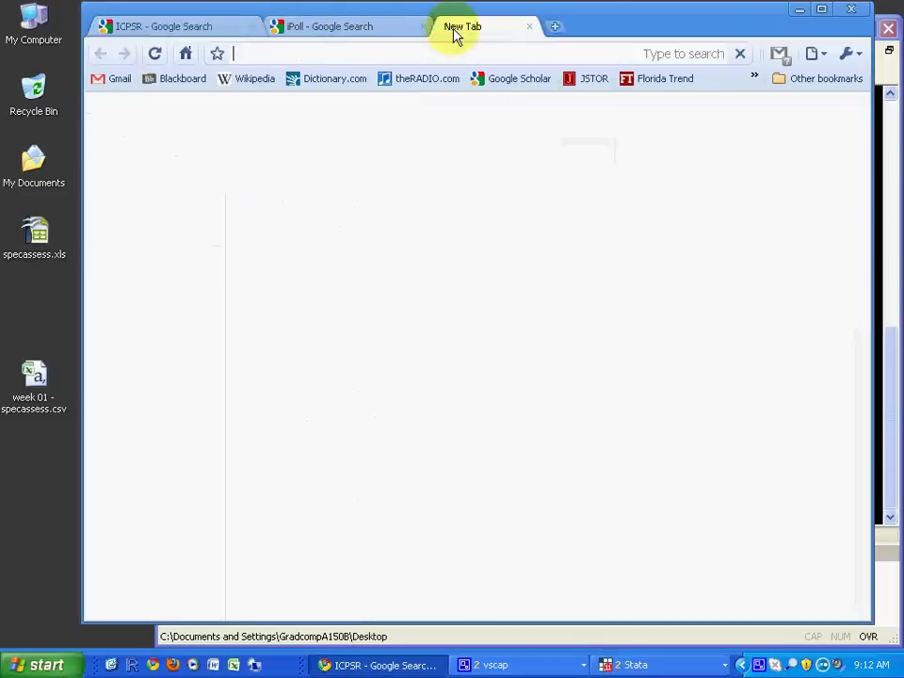
text(http://www.econ.queensu.ca/jae/2000-v15.1/grier-perry/)
key(Return)
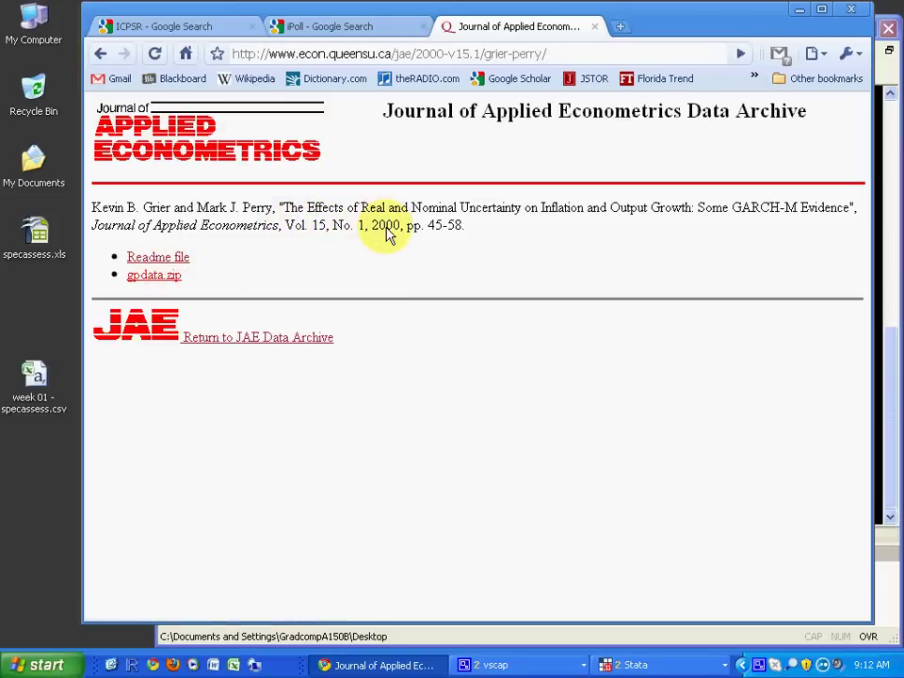
click(153, 278)
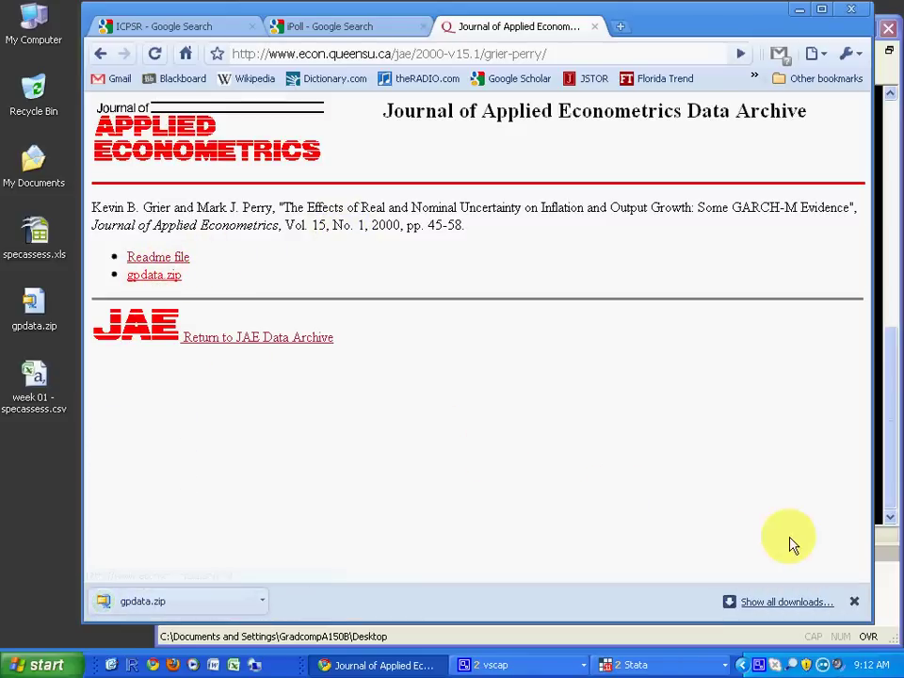
click(854, 601)
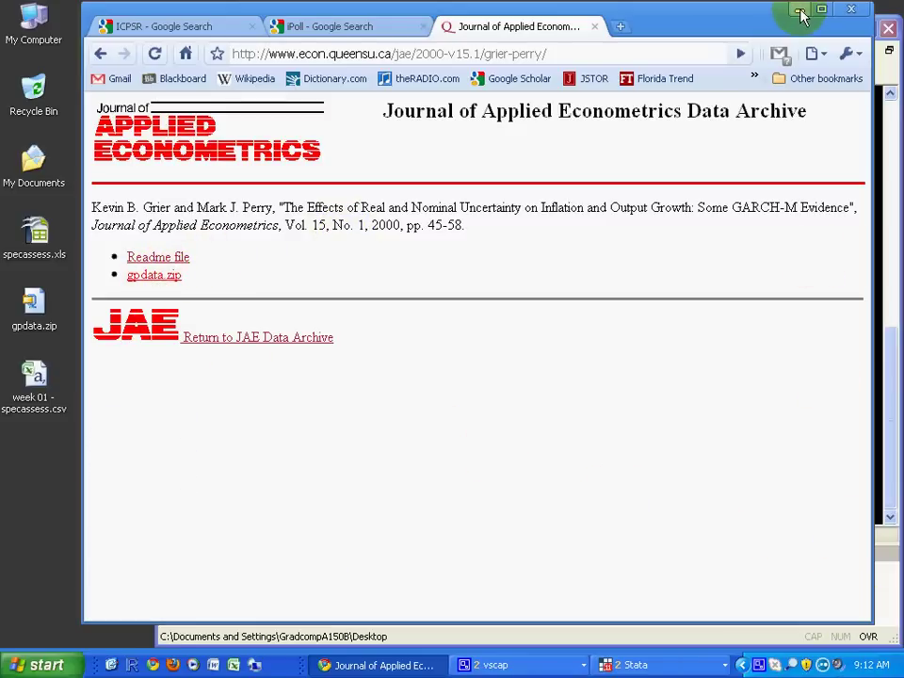
click(796, 12)
- Extract gpdata.zip with WinZip and move grier-perry.data from the gpdata folder onto the desktop
click(39, 304)
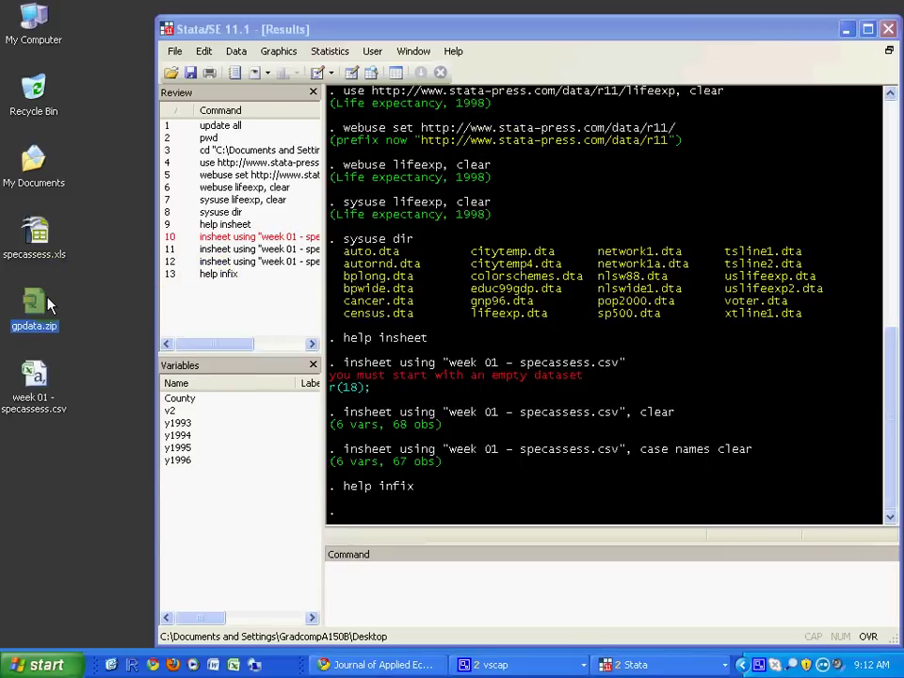
right_click(48, 299)
mouse_move(95, 367)
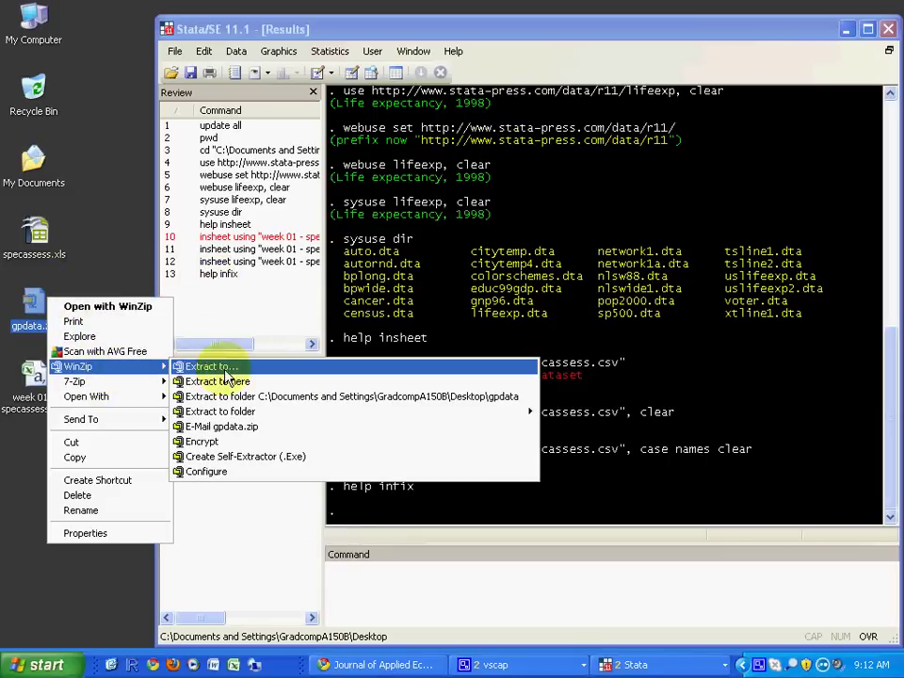
click(226, 396)
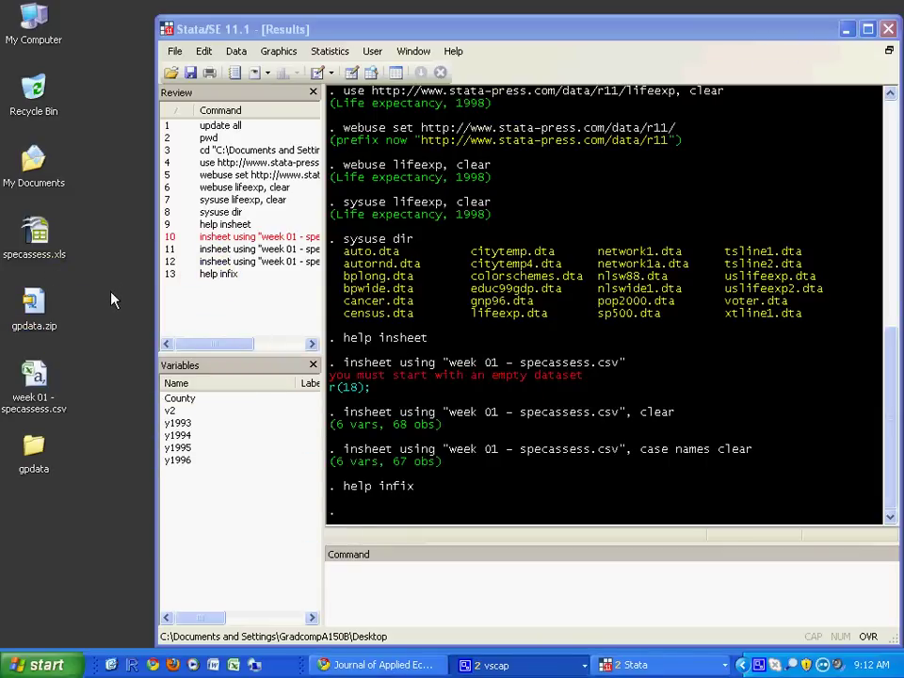
double_click(42, 454)
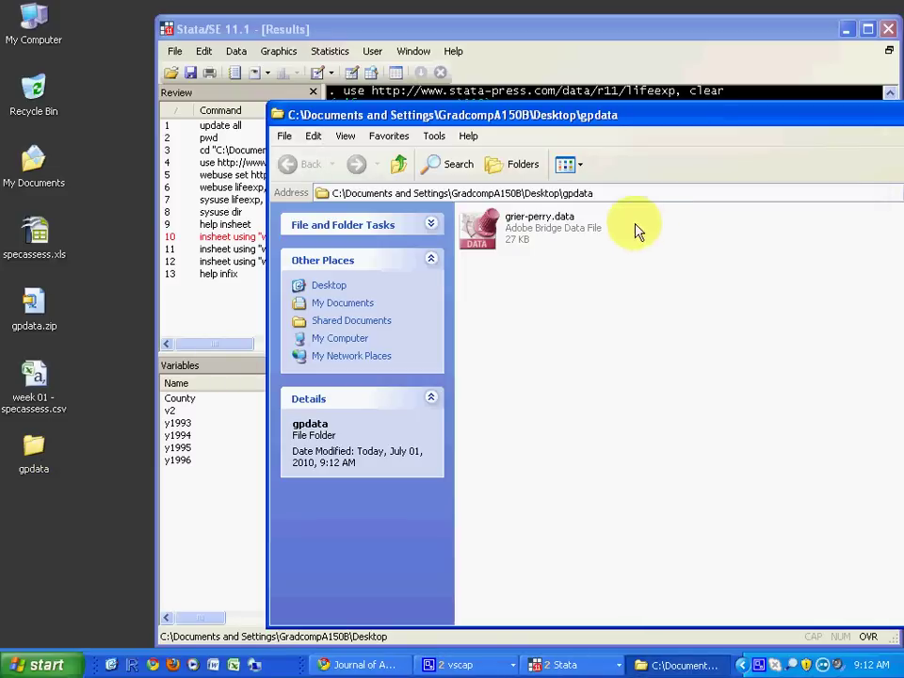
click(535, 235)
drag(185, 298, 122, 303)
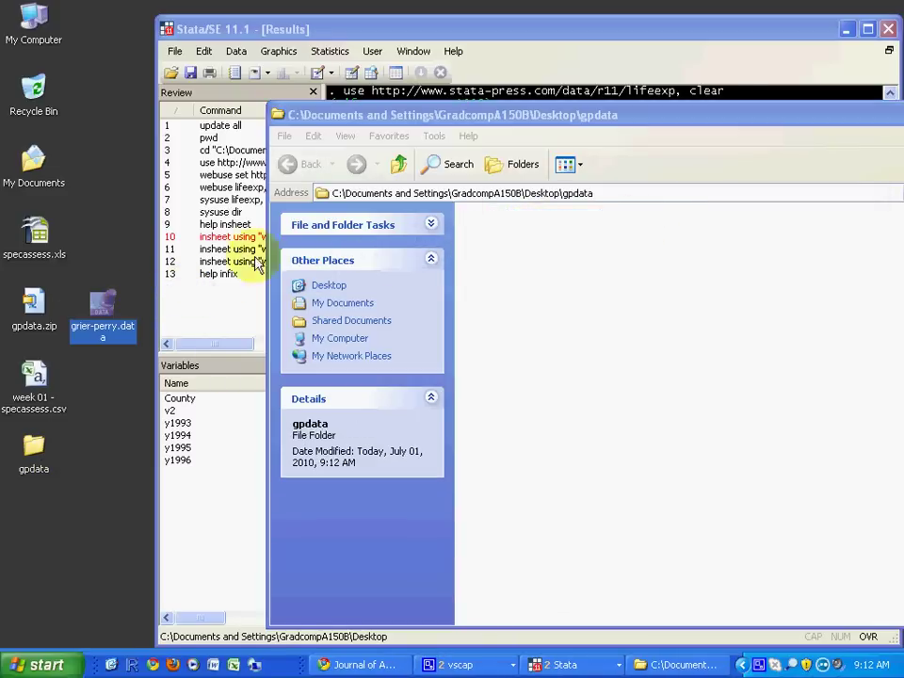
key(alt+F4)
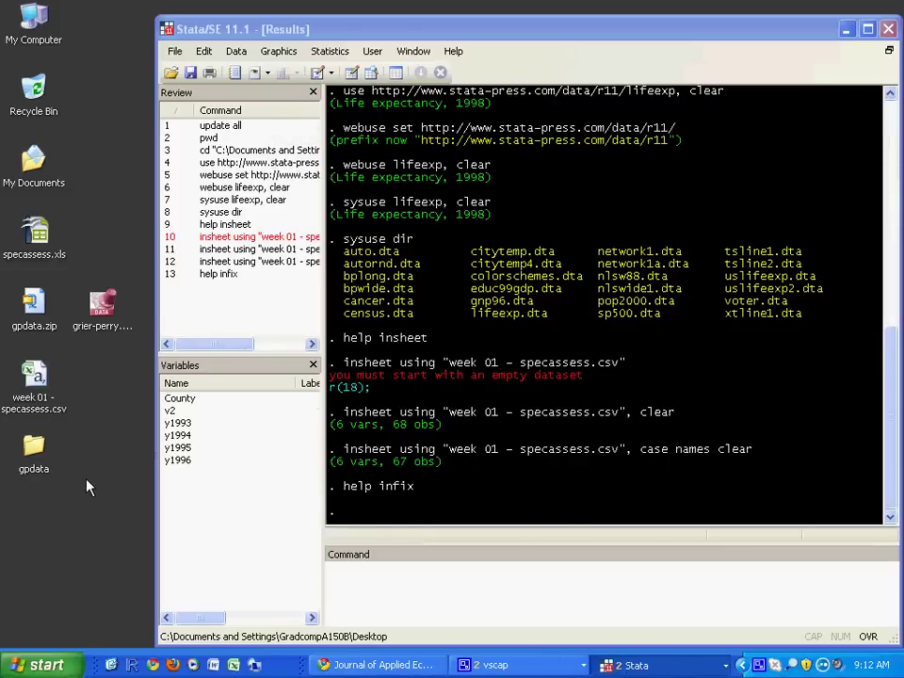
- Delete the four leftover desktop files and rename grier-perry.data to 'week 01 - grier-perry.data'
drag(86, 511, 19, 216)
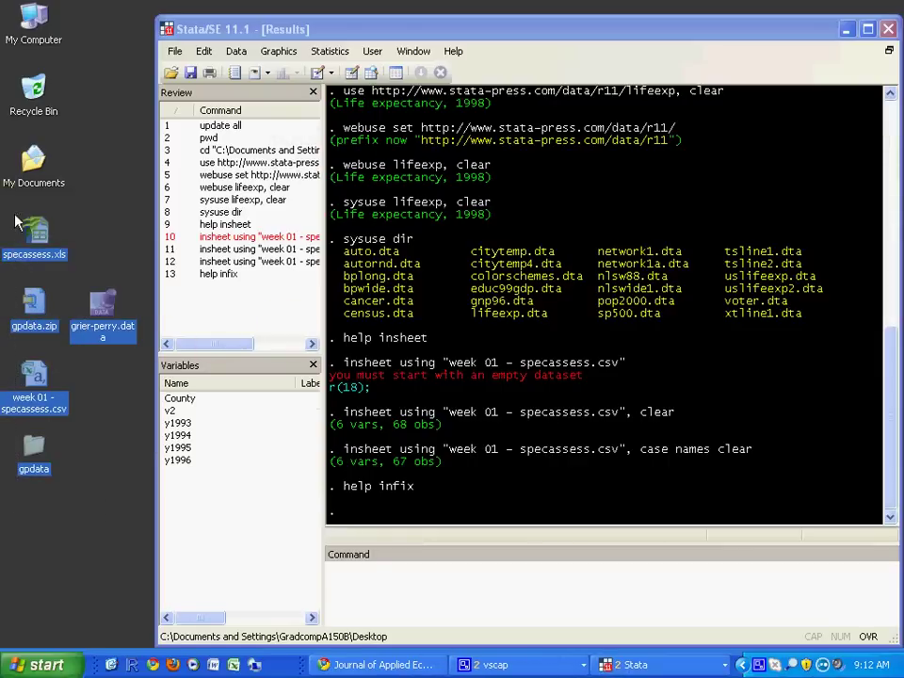
ctrl+click(106, 307)
key(Delete)
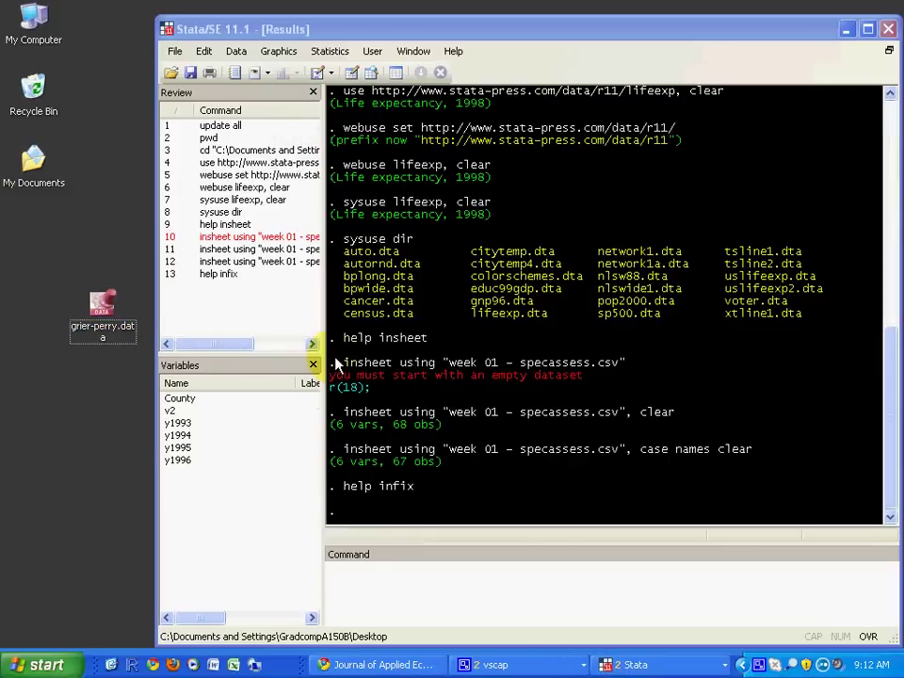
drag(107, 325, 34, 238)
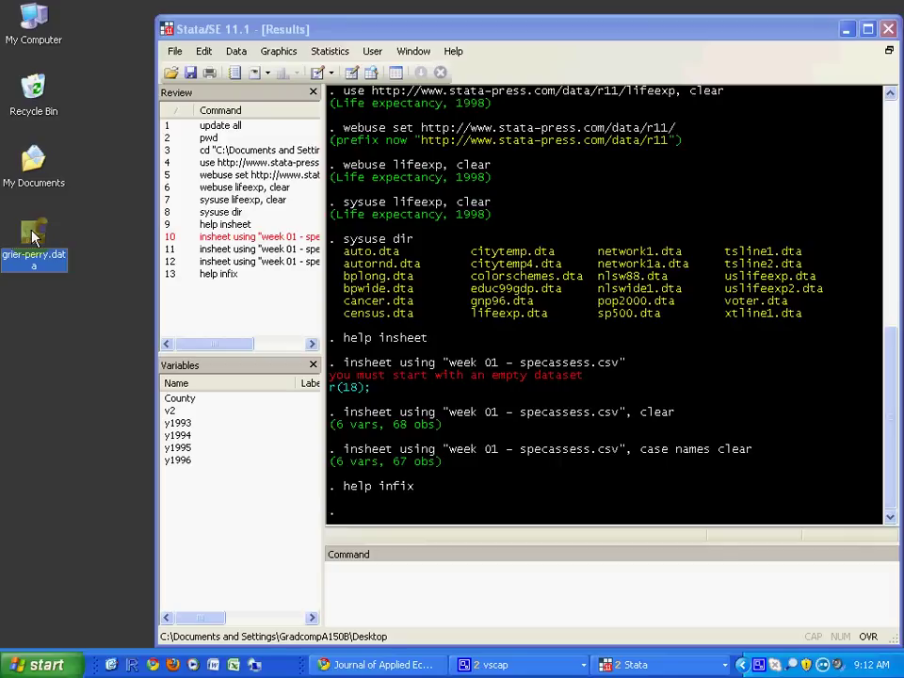
key(F2)
text(week 01 -)
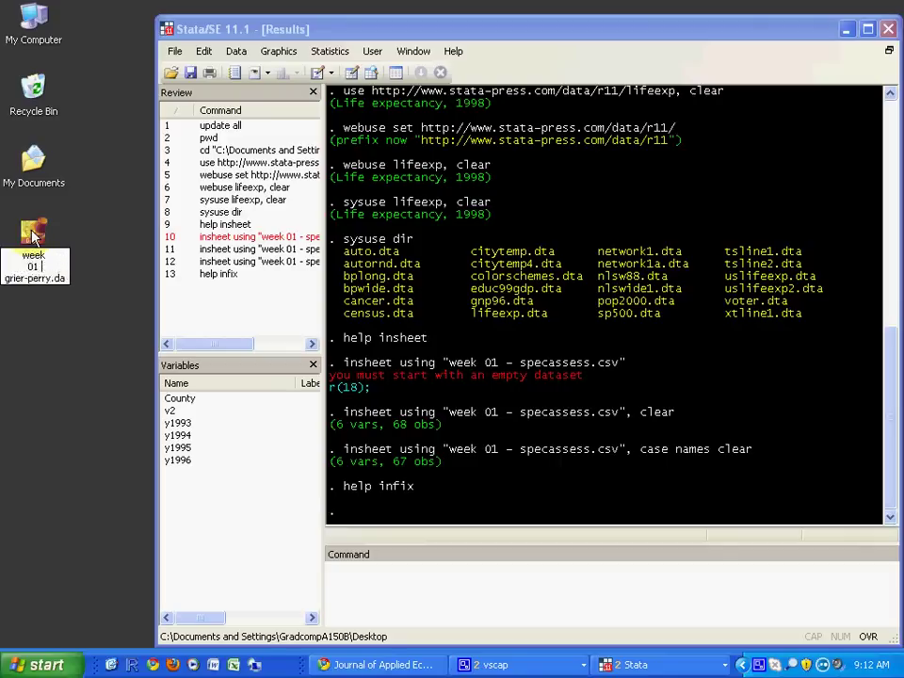
key(Return)
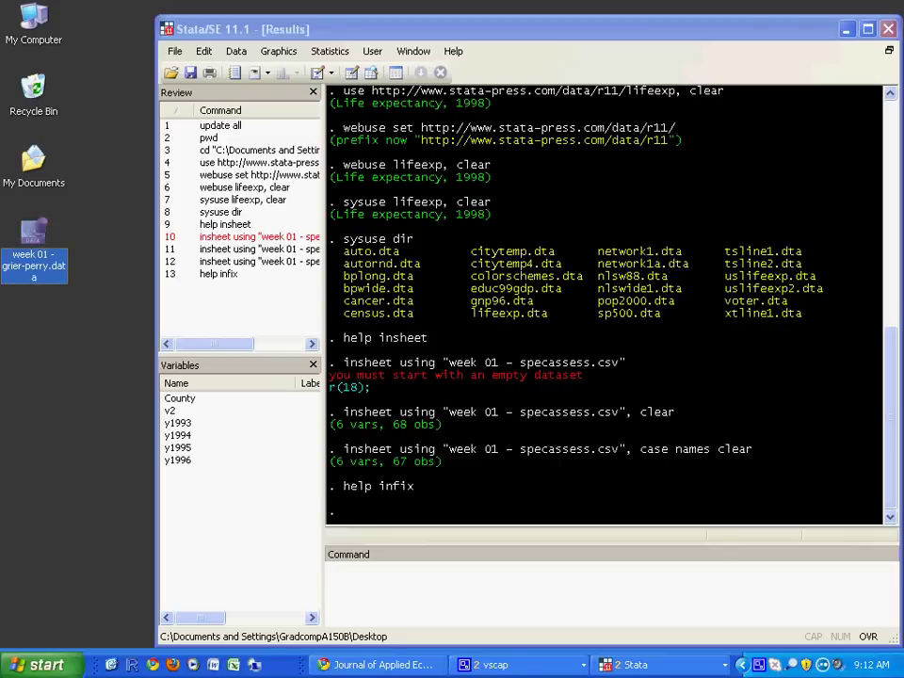
- Paste an infix command reading date, punew, pw, ip and spread from 'week 01 - grier-perry.data' into Stata
key(alt+Tab)
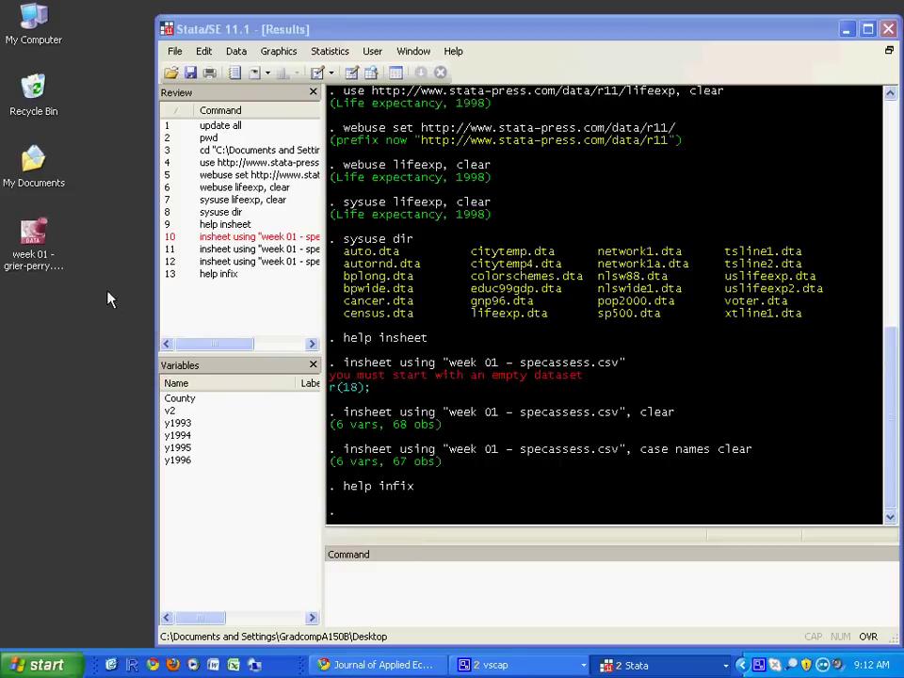
click(380, 587)
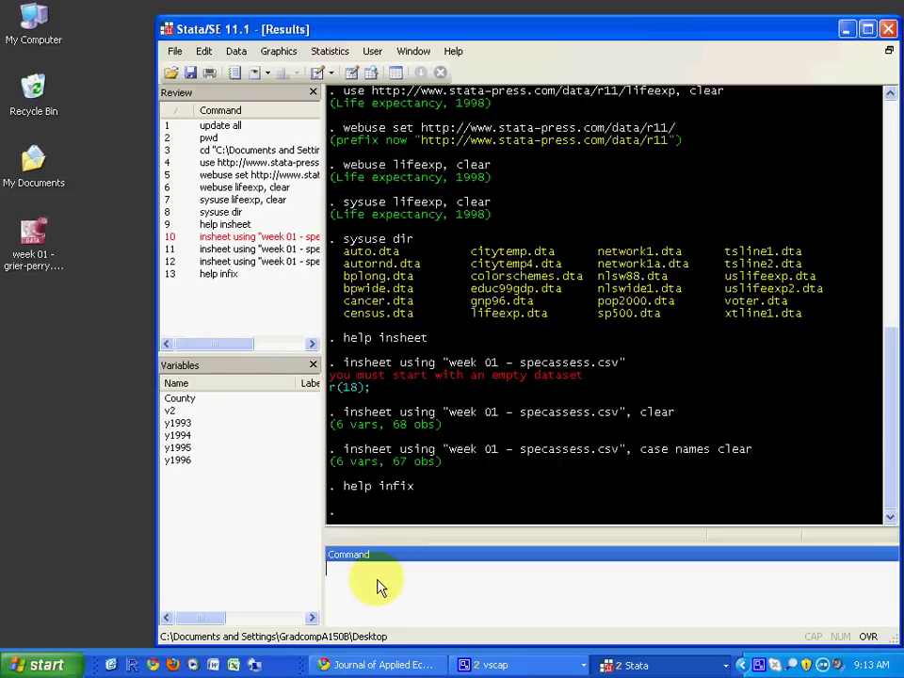
text(infix str date 1-7 punew 10-15 pw 20-24 ip 30-34 spread 40-44 using "week 01 - grier-perry.data", clear)
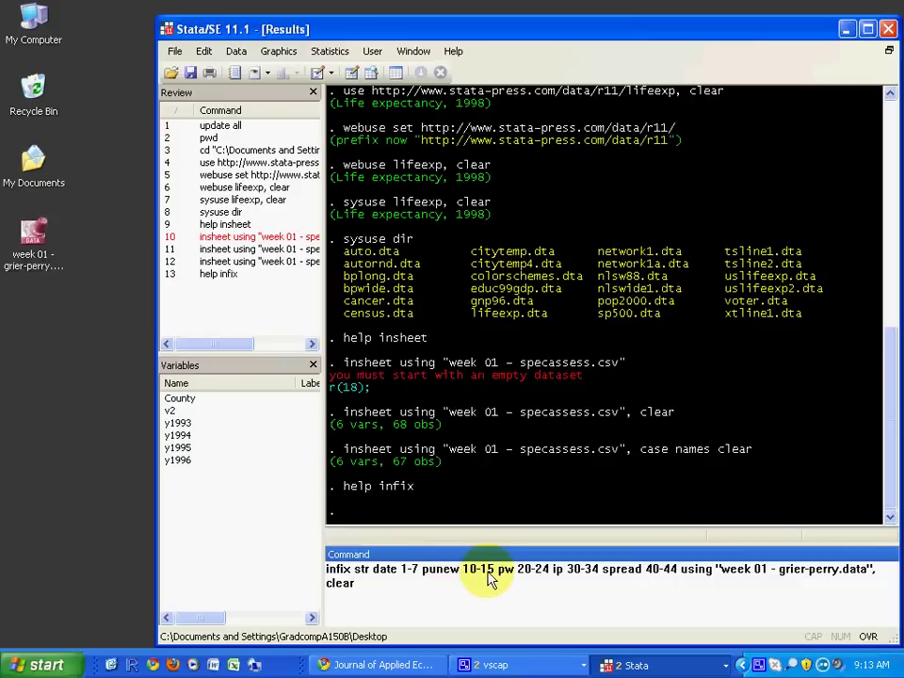
- Open 'week 01 - grier-perry.data' in WordPad and move its window to the top of the screen
right_click(32, 251)
mouse_move(89, 295)
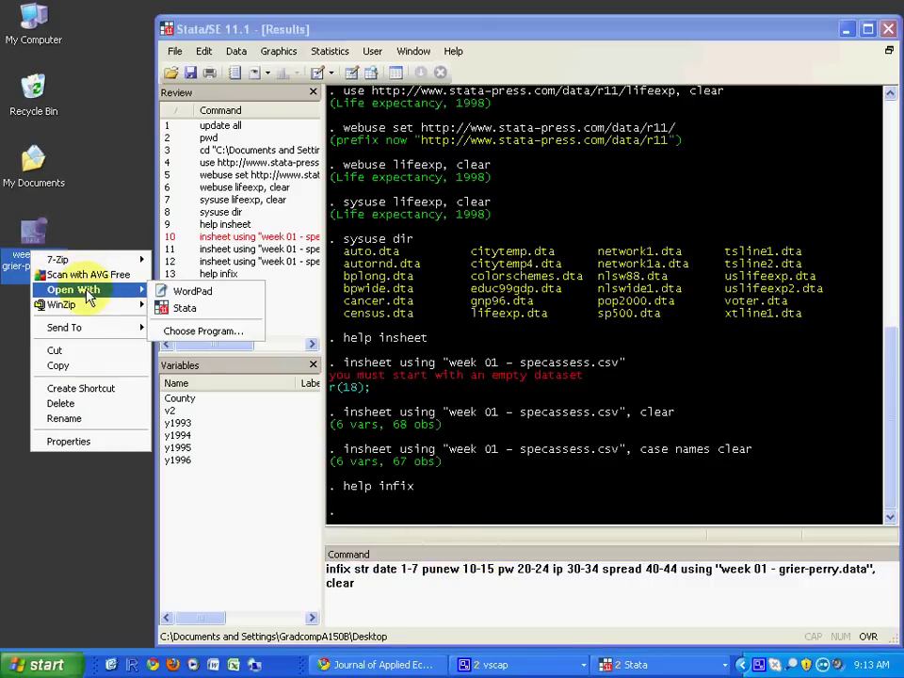
click(224, 292)
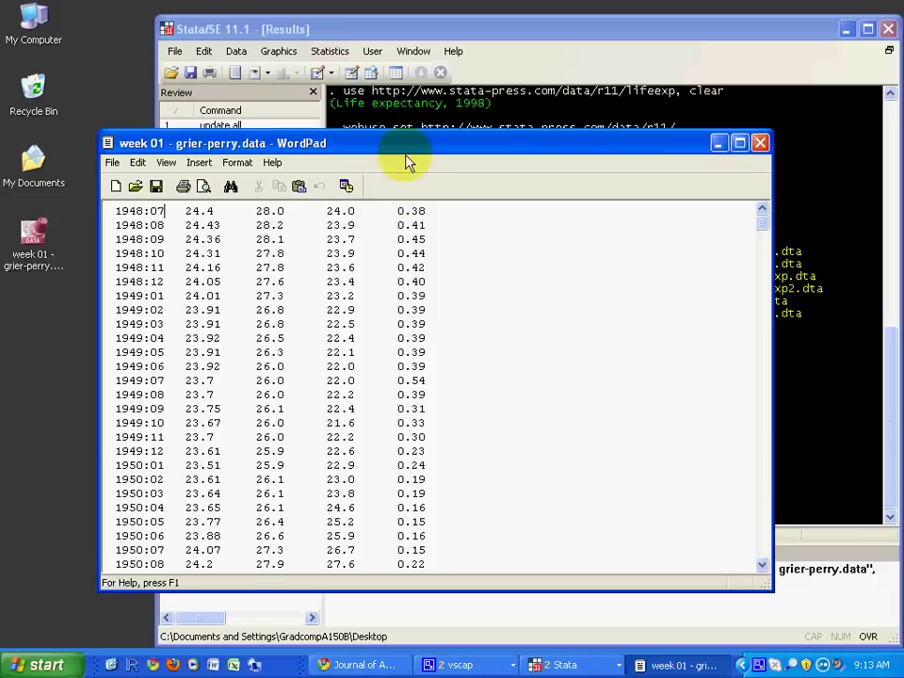
drag(405, 146, 390, 13)
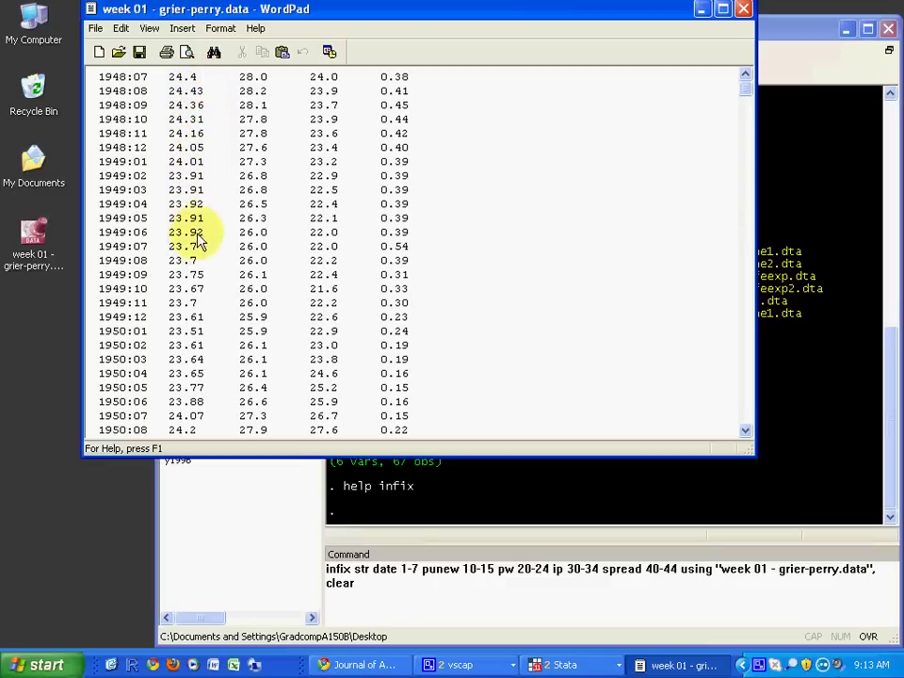
- Close WordPad, run the infix command to read 582 observations, and browse the imported values
click(744, 11)
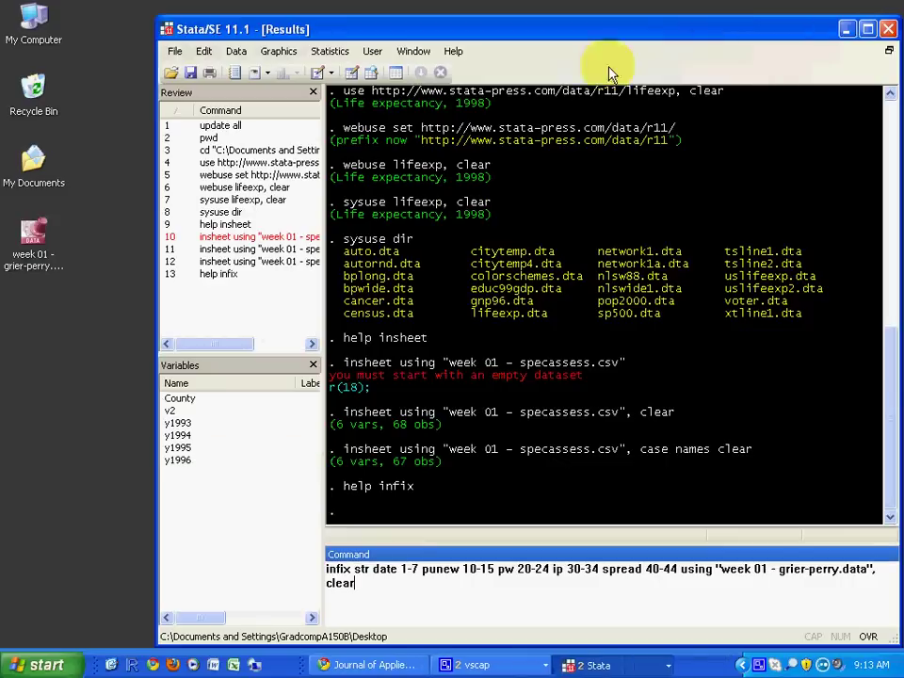
key(Return)
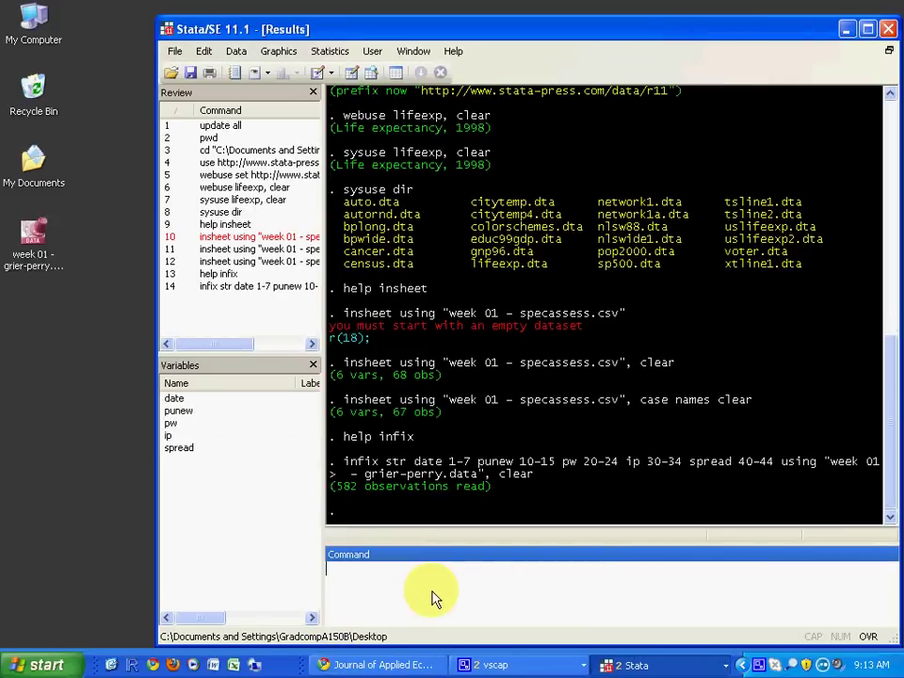
click(370, 73)
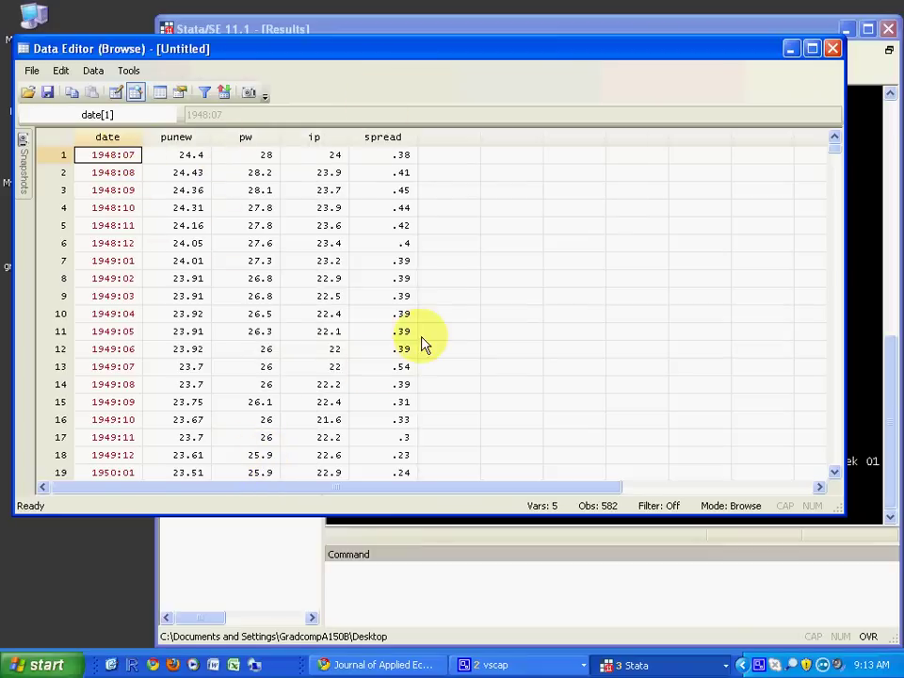
scroll(430, 345, down, 12)
scroll(429, 345, down, 20)
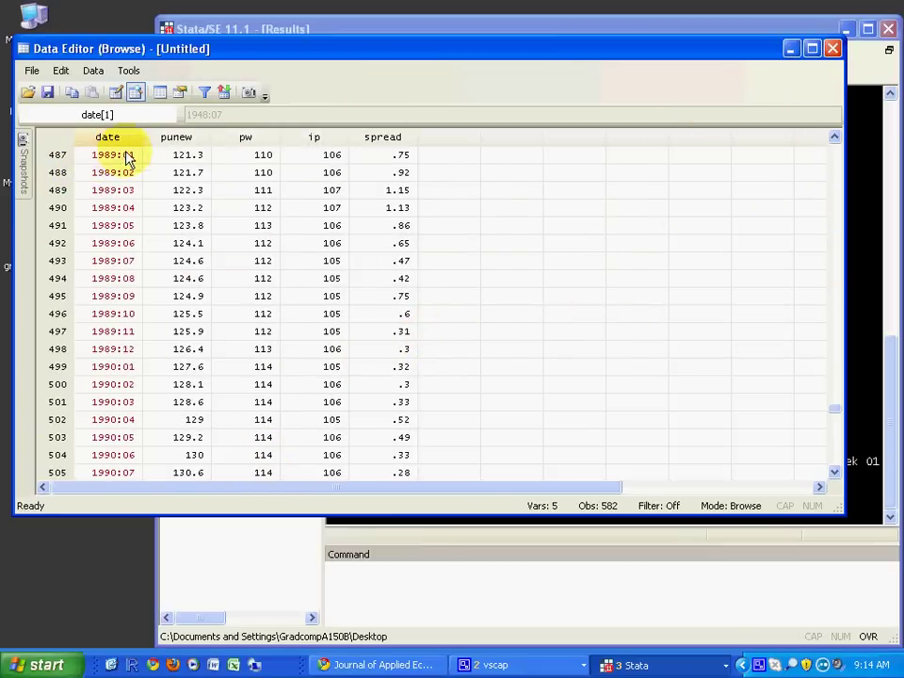
click(833, 48)
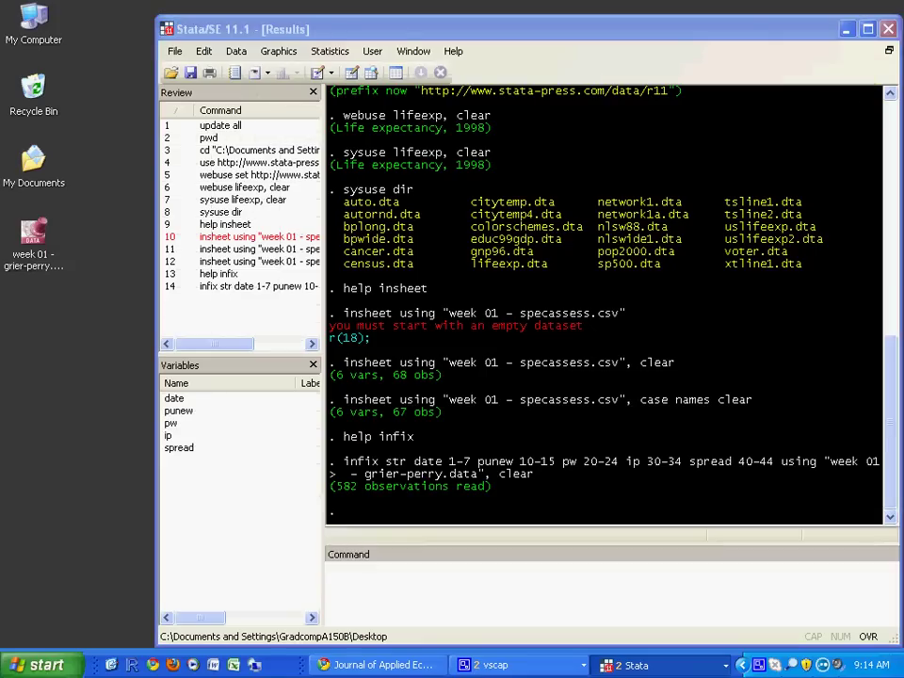
- Rerun infix with year 1-4 and month 6-8 replacing date, then browse the six variables
click(622, 601)
text(infix year 1-4 month 6-8 punew 10-15 pw 20-24 ip 30-34 spread 40-44 using "week 01 - grier-perry.data", clear)
key(Return)
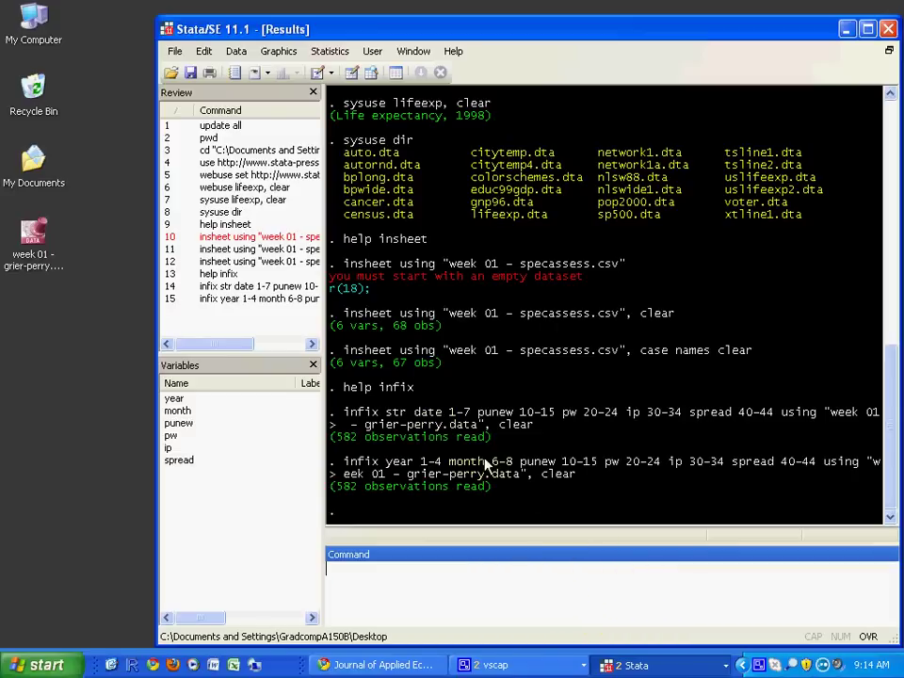
click(371, 72)
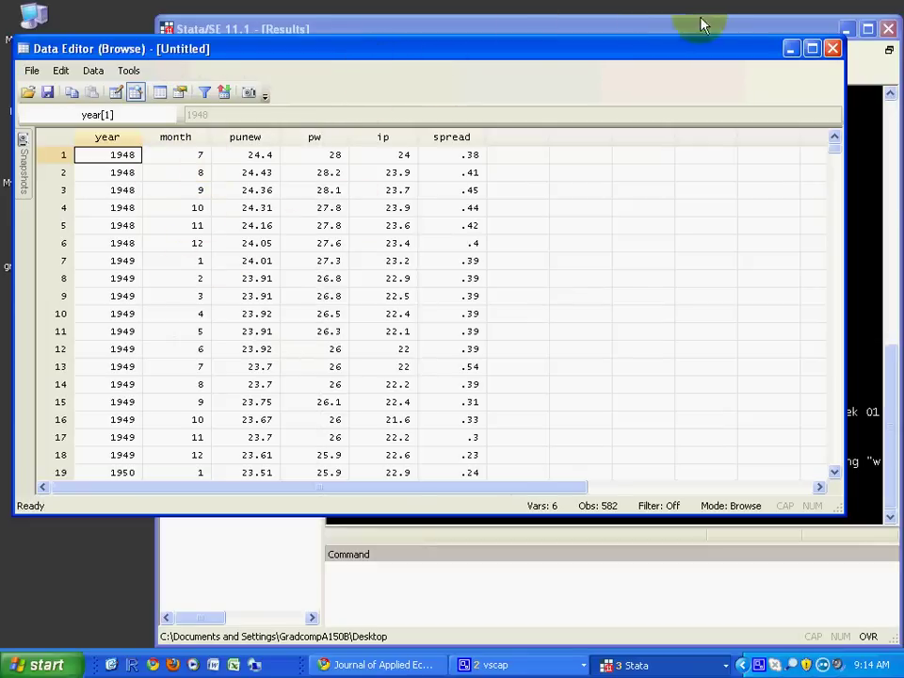
click(832, 48)
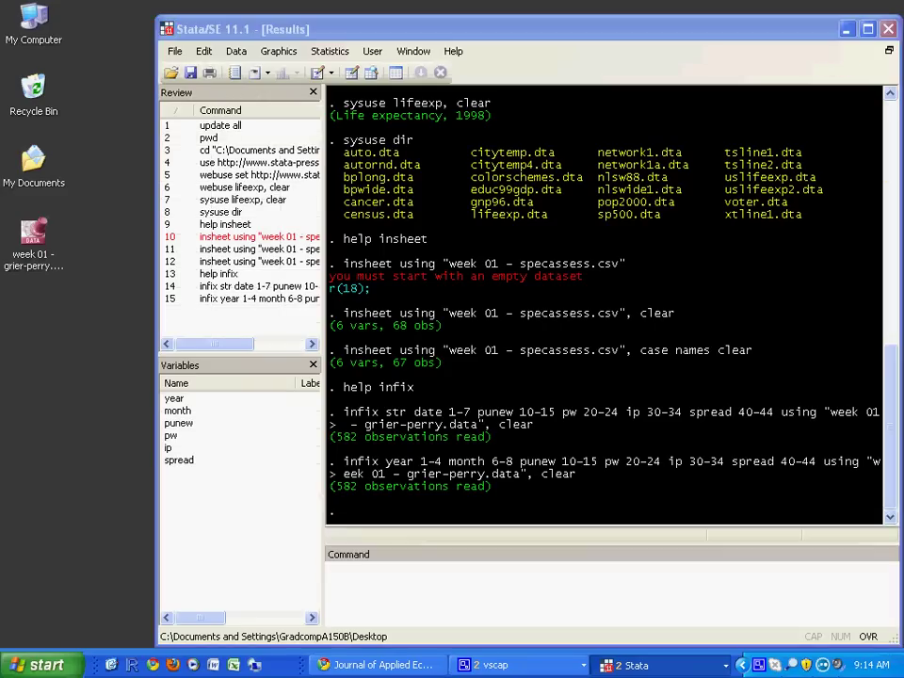
- View Stata's help infile page on free- and fixed-format reading, then close the Viewer
click(678, 603)
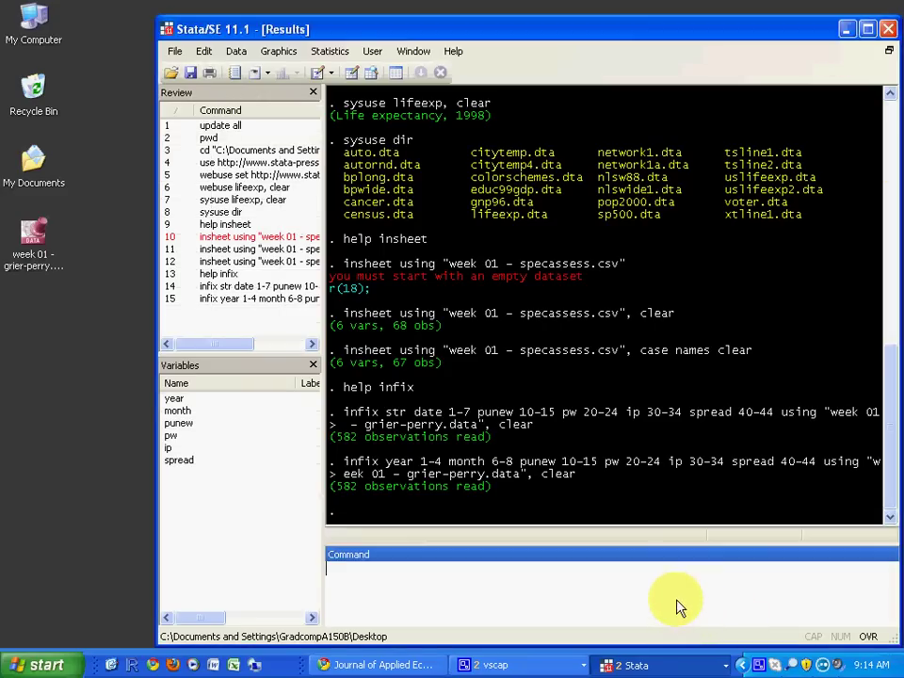
text(help infile)
key(Return)
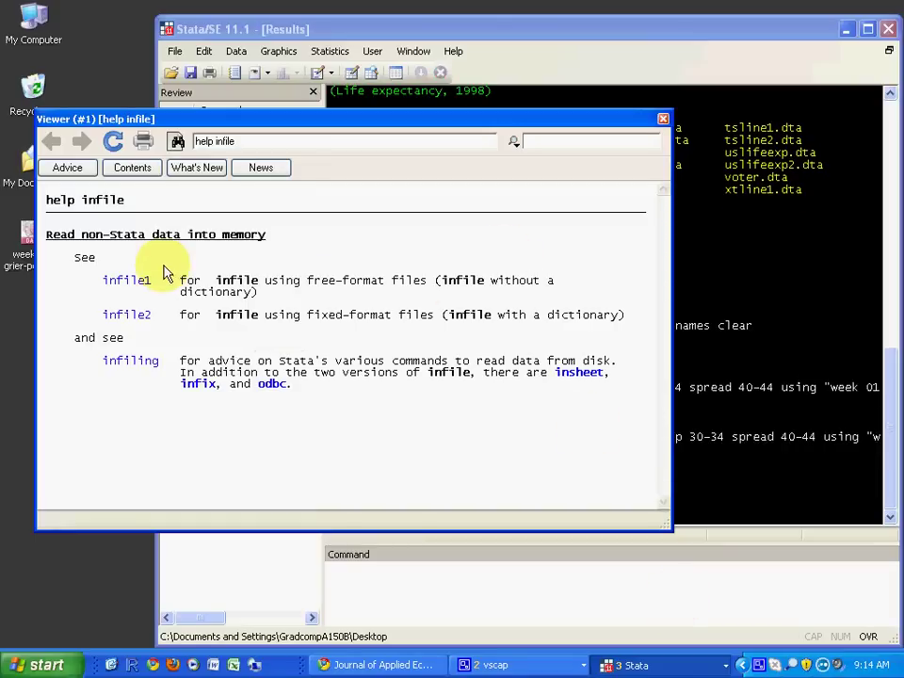
click(663, 120)
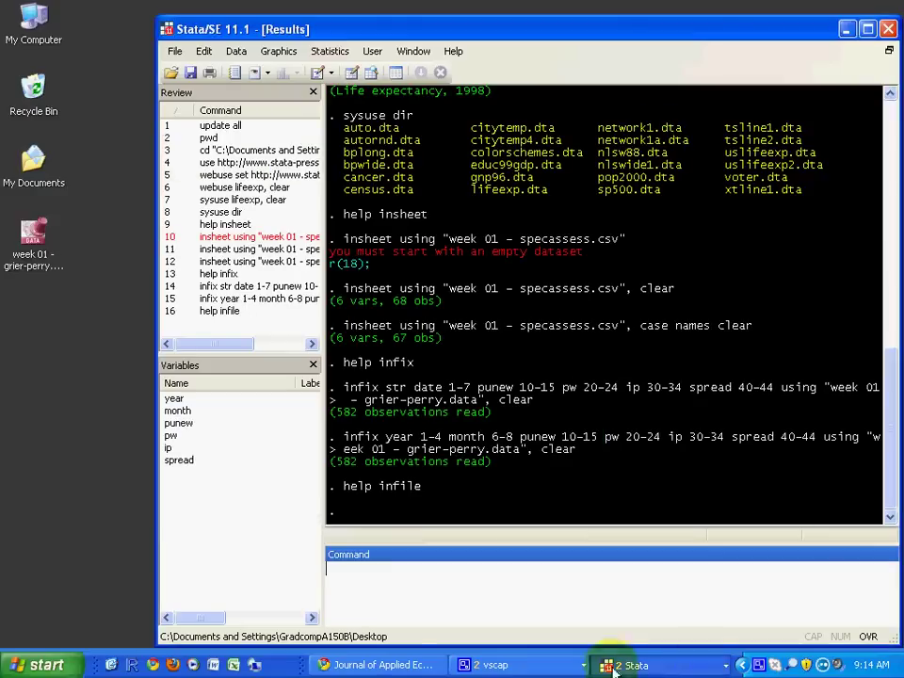
- Close the Journal of Applied Econometrics page and search the ICPSR web site for LEMAS
click(367, 665)
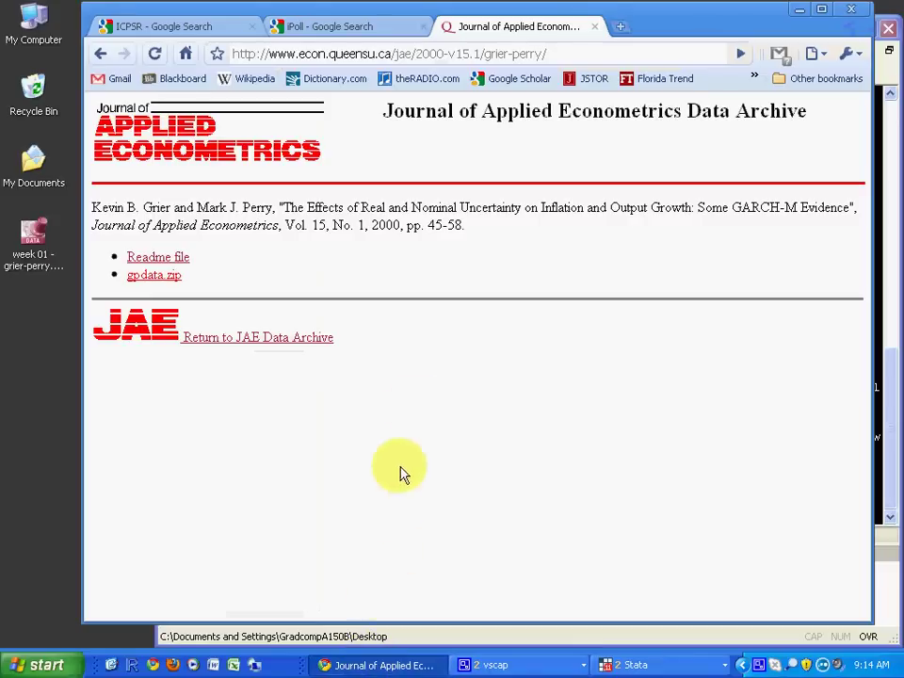
click(595, 28)
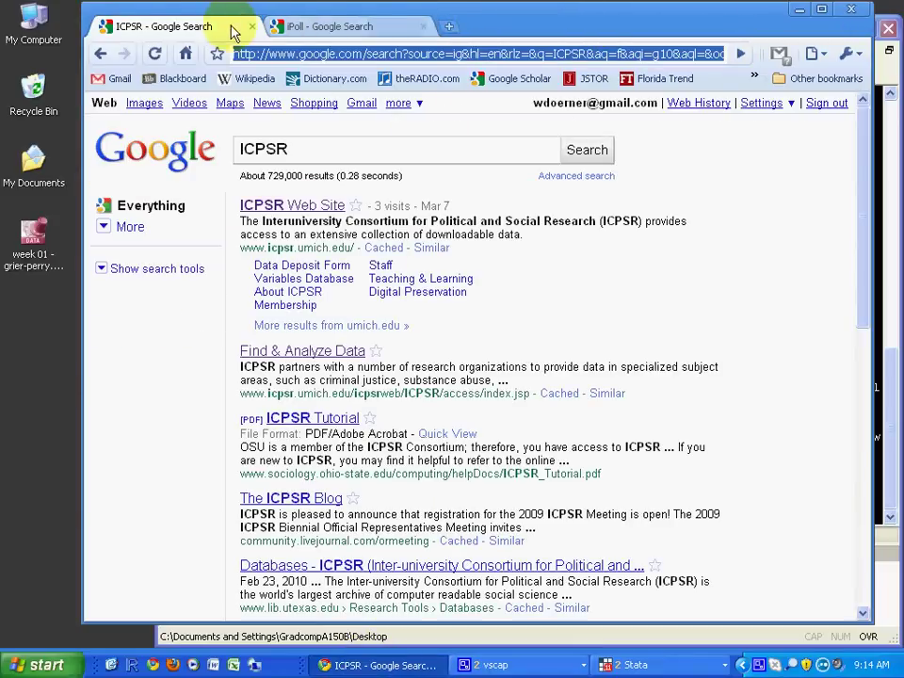
click(320, 208)
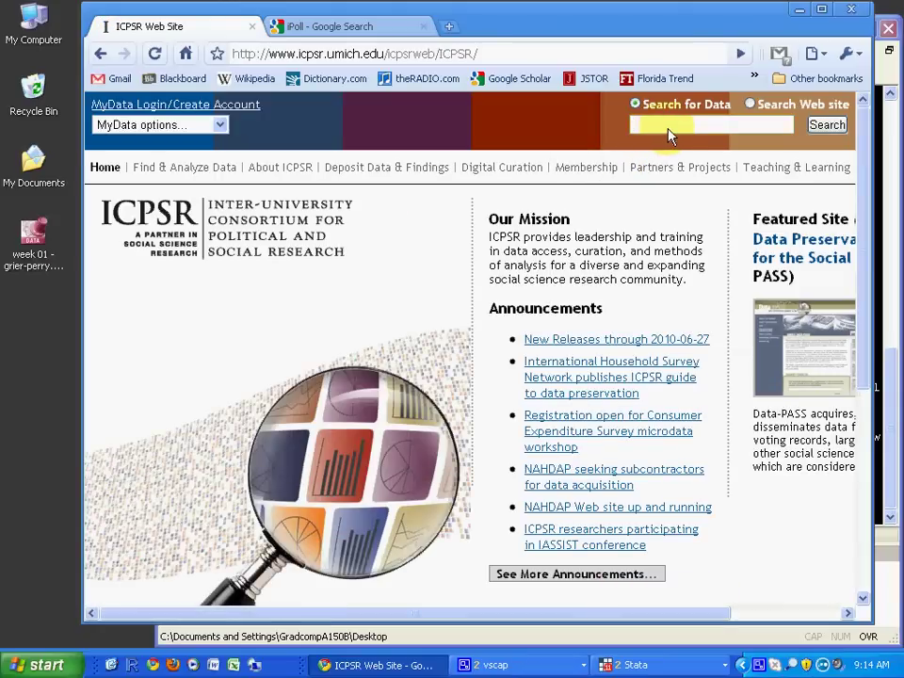
click(669, 136)
text(LEMAS)
key(Return)
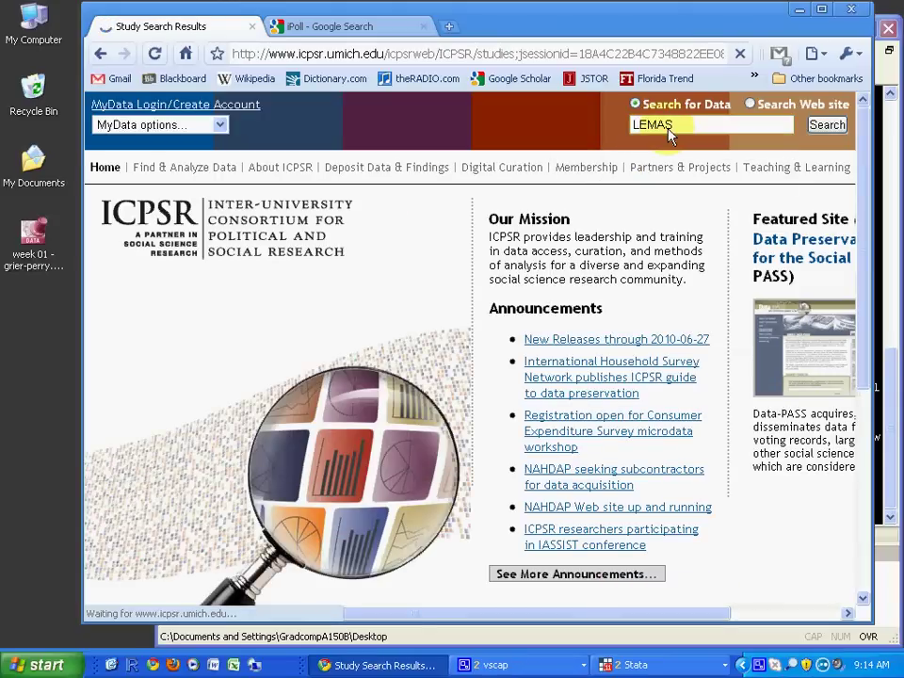
- Open study 4411, the LEMAS 2003 sample survey, and request its Quick Download
scroll(559, 296, down, 5)
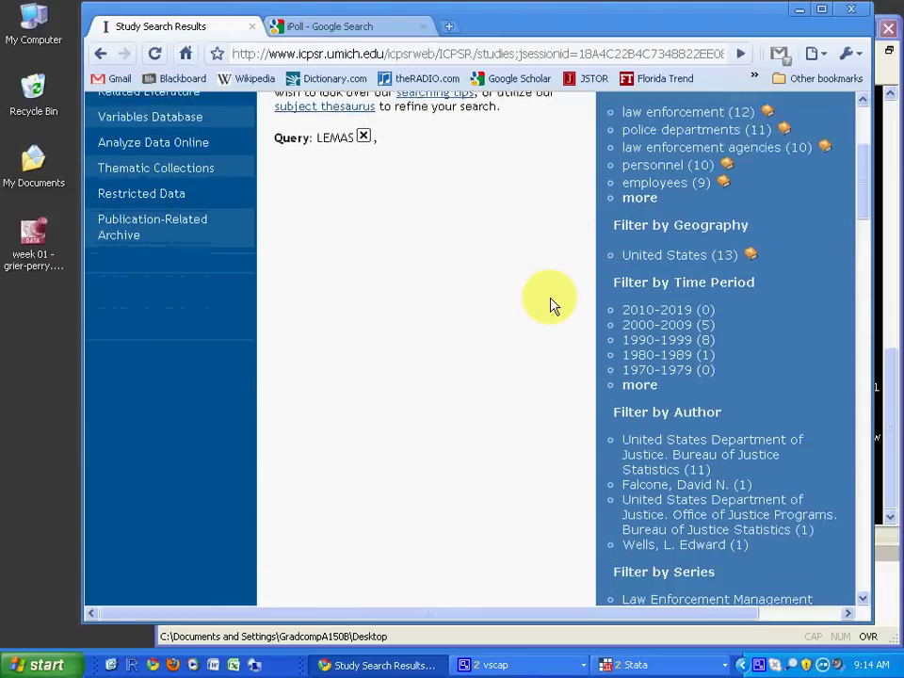
scroll(551, 303, down, 12)
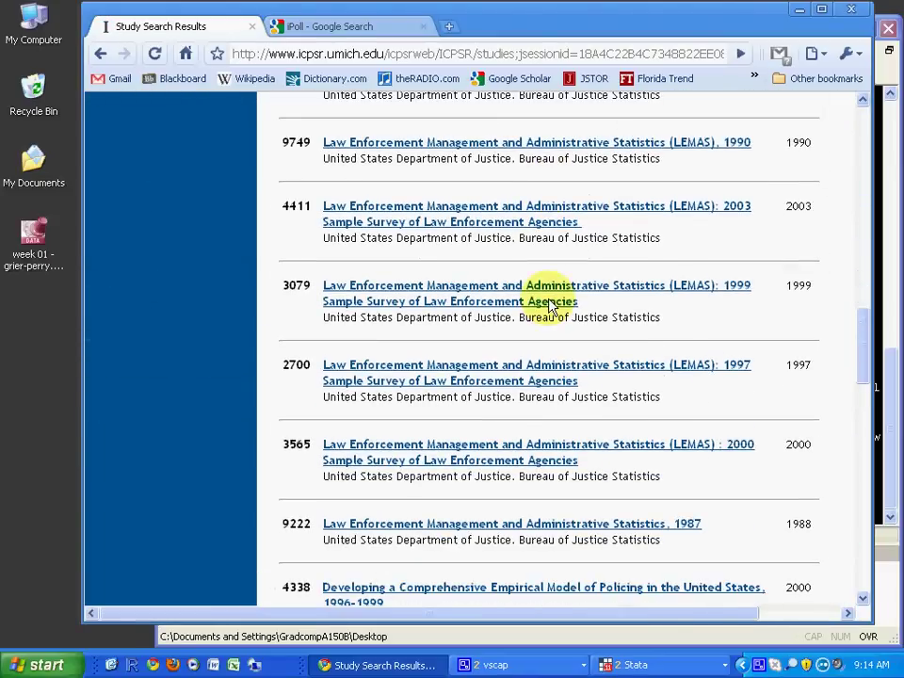
scroll(551, 303, up, 3)
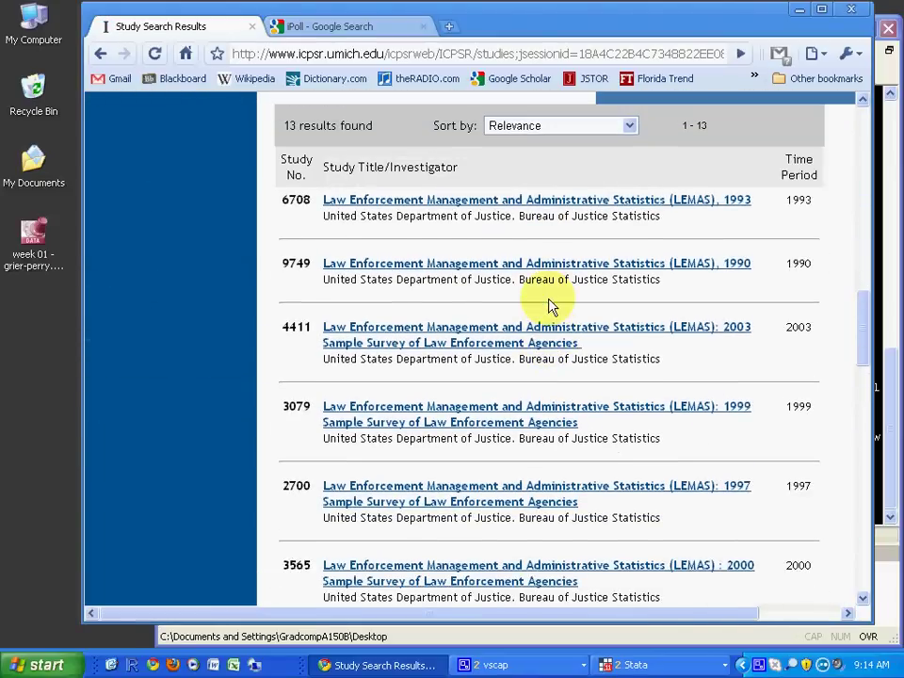
click(625, 329)
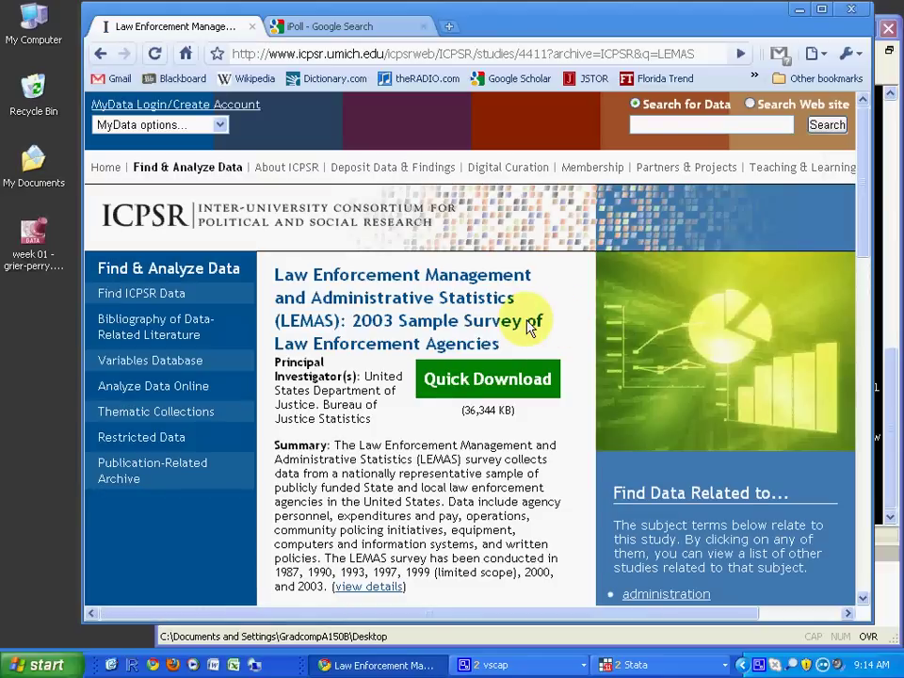
scroll(542, 324, down, 3)
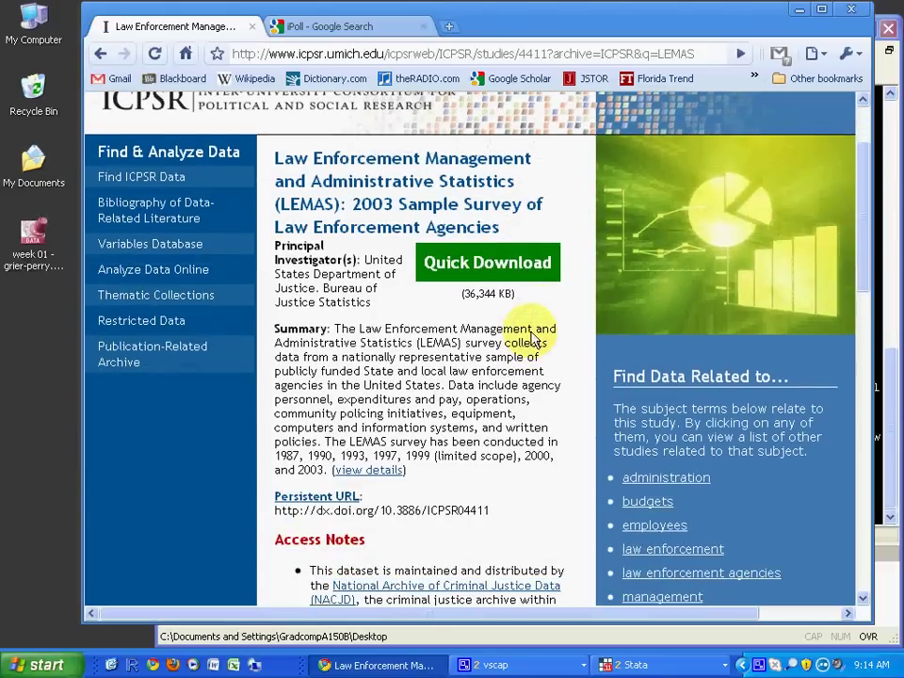
click(471, 264)
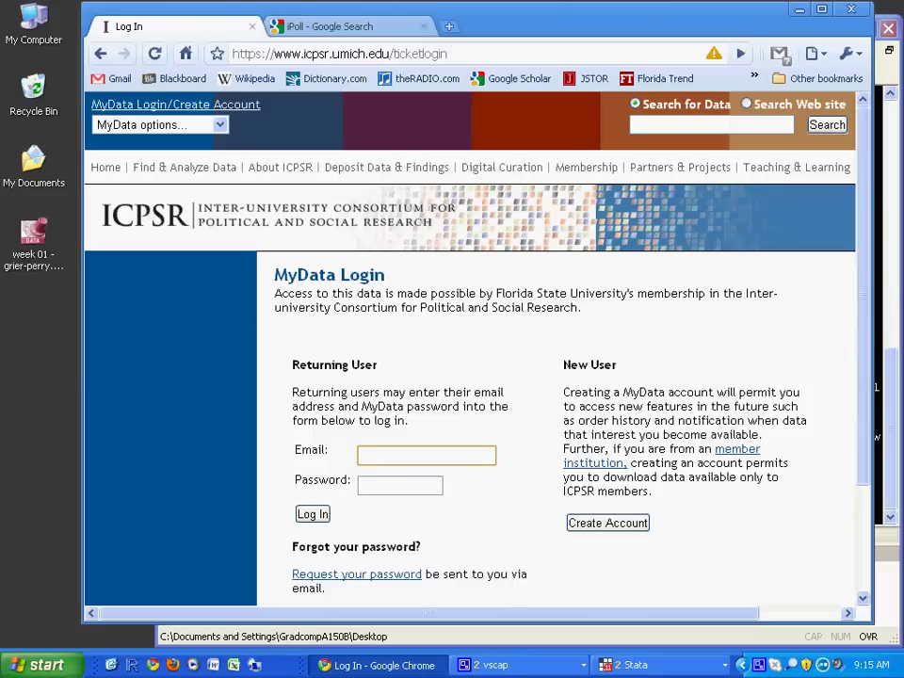
- Browse FSU Classes > 2010 - Summer > ECO4421 > lectures, then close the folder window
click(797, 11)
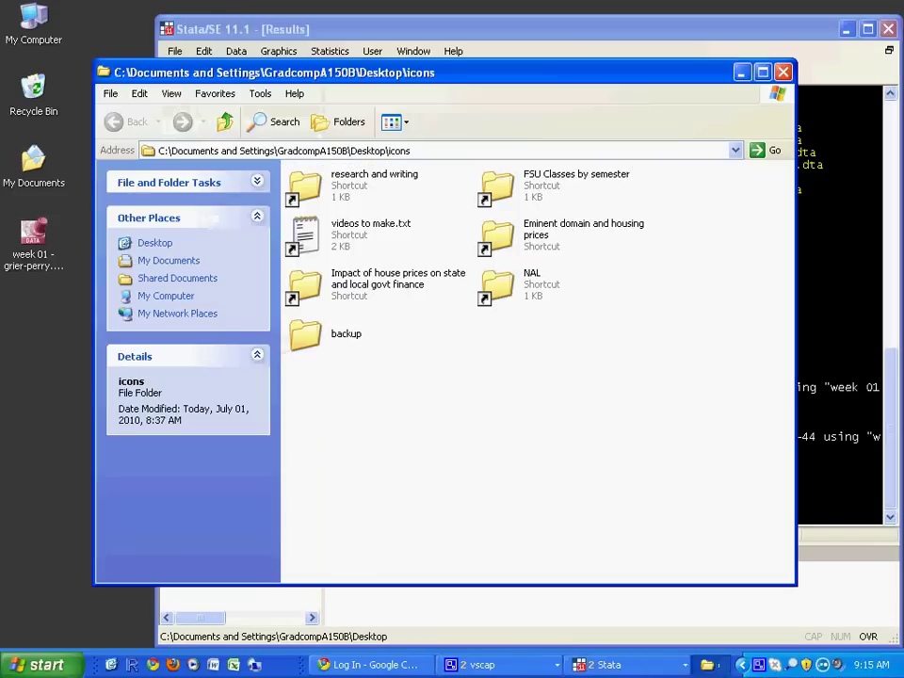
double_click(533, 207)
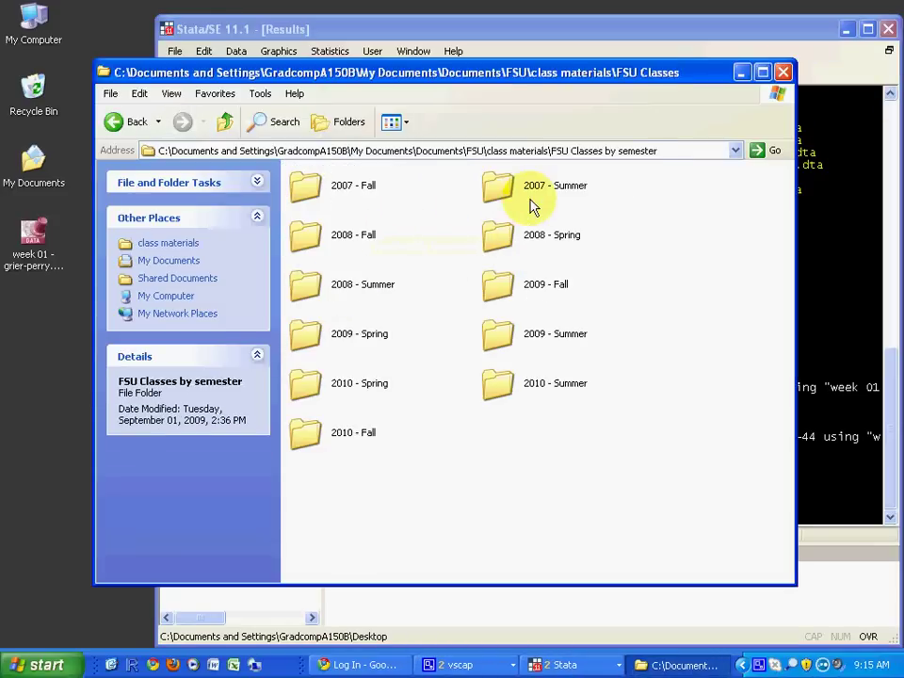
double_click(551, 376)
click(371, 186)
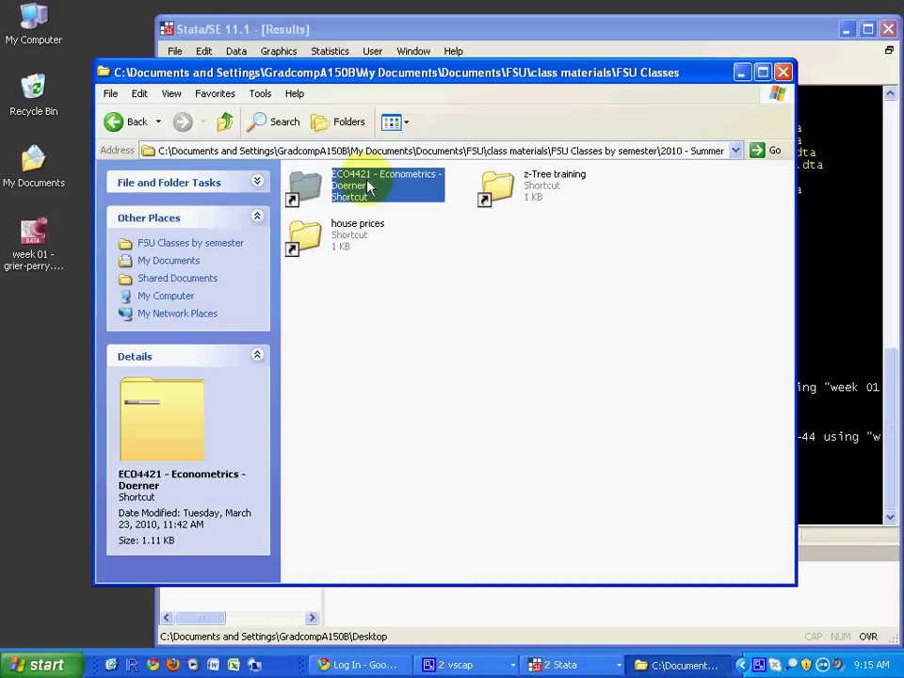
double_click(370, 186)
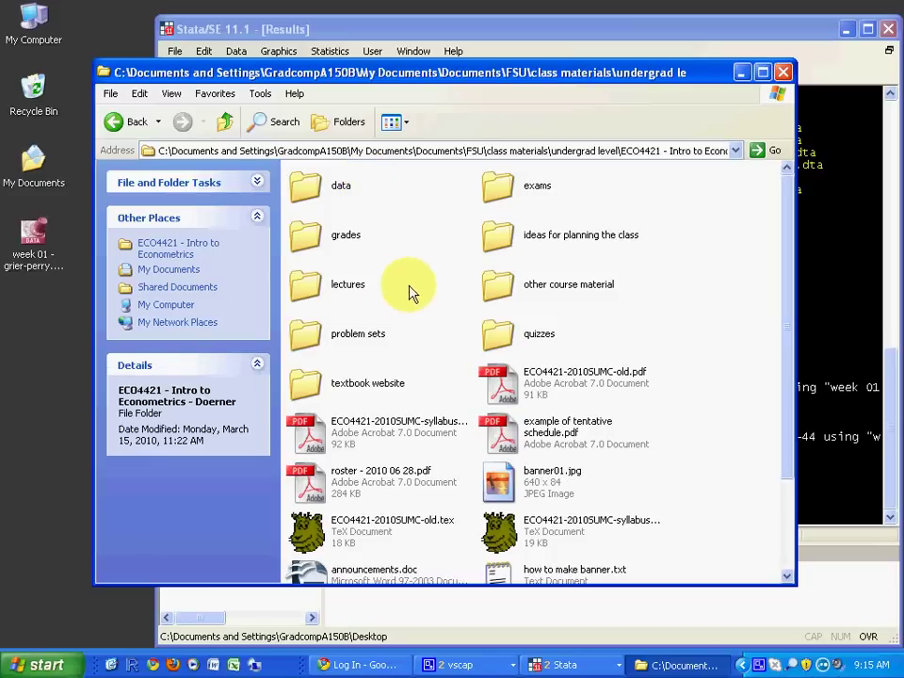
double_click(363, 290)
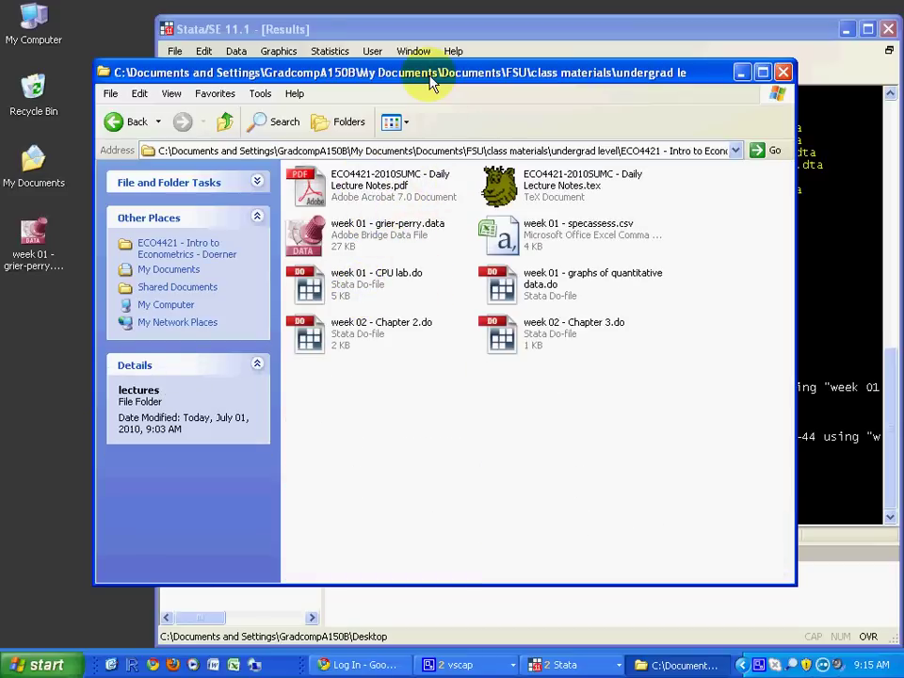
drag(430, 80, 903, 104)
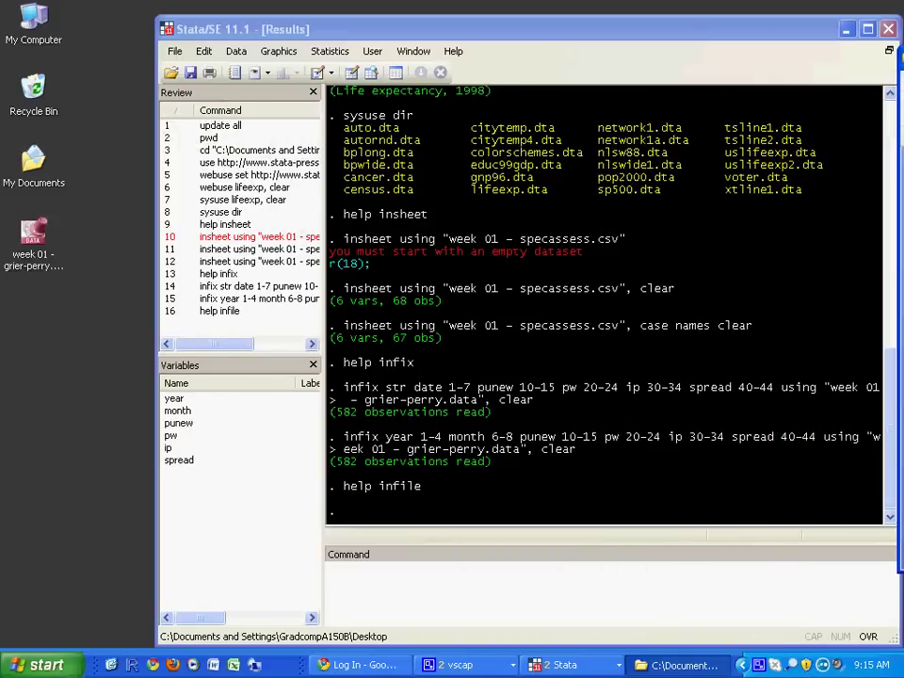
key(alt+F4)
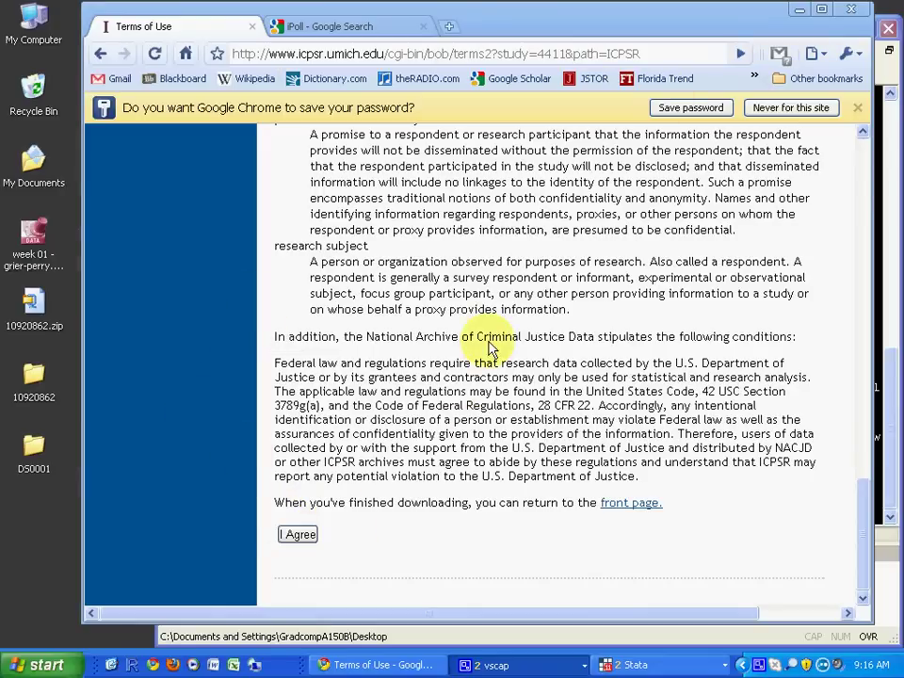
- Check the extracted 10920862 download's DS0001 folder files on the desktop, then close it
click(26, 300)
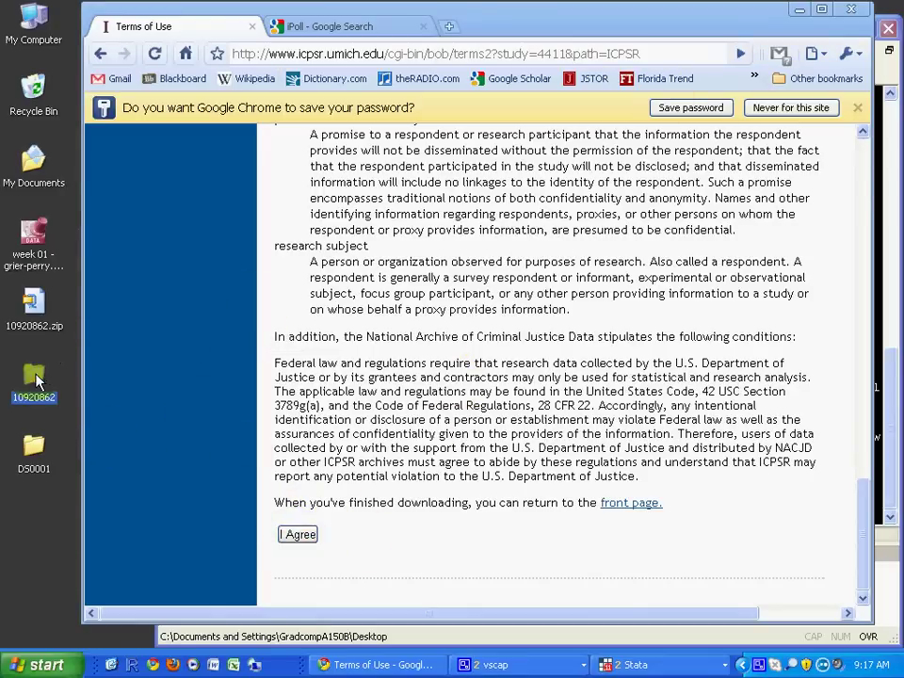
click(36, 382)
double_click(33, 450)
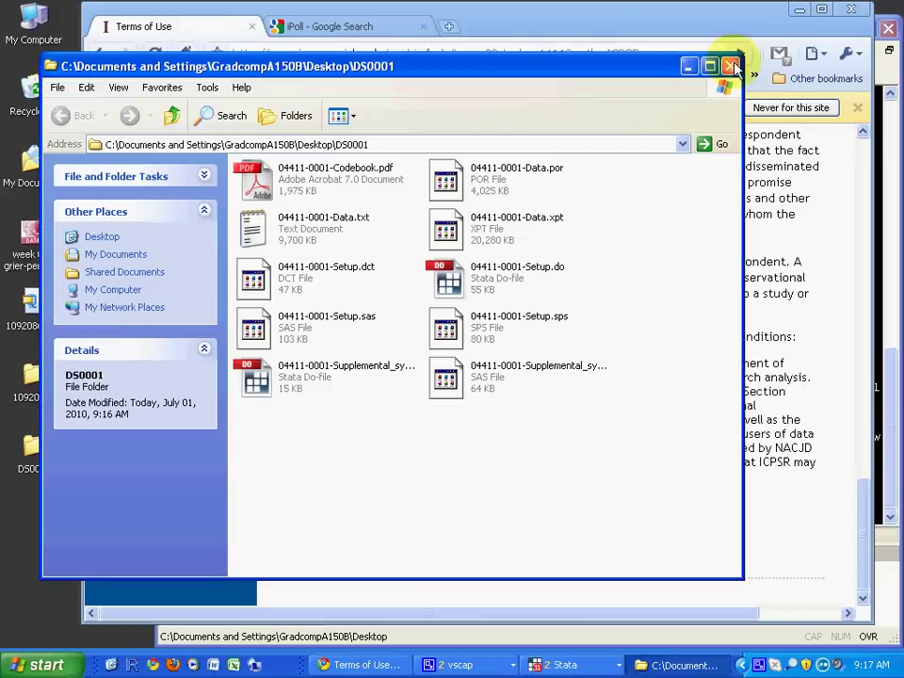
click(732, 66)
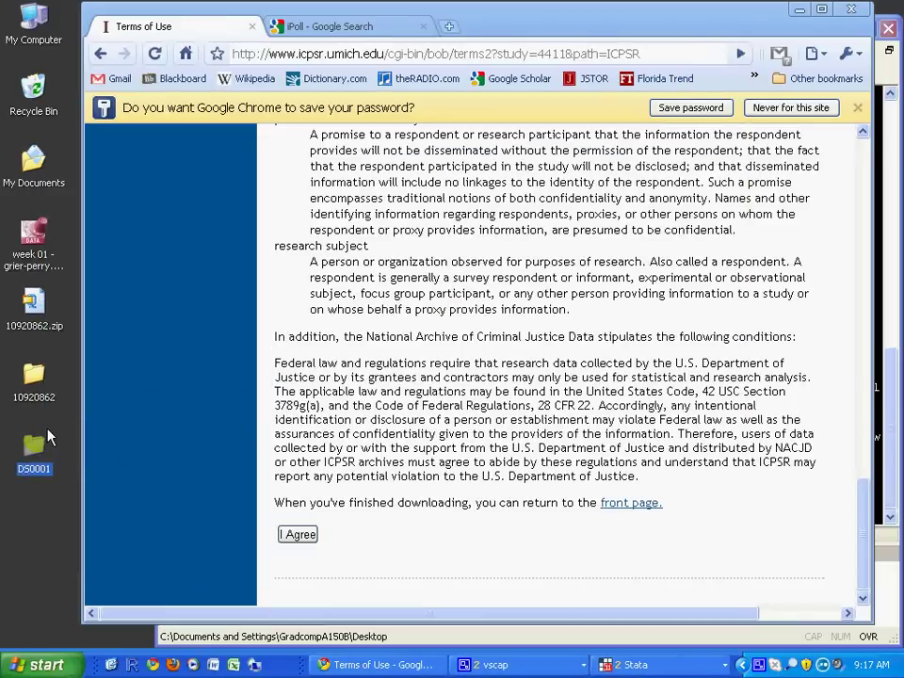
- Rename the DS0001 folder to LEMAS
key(F2)
text(LEMAS)
key(Return)
- Run the pasted infile command in Stata, clear the dataset, and rerun it
click(890, 585)
text(infile using "LEMAS\04411-0001-Setup.dct", using ("LEMAS\04411-0001-Data.txt"))
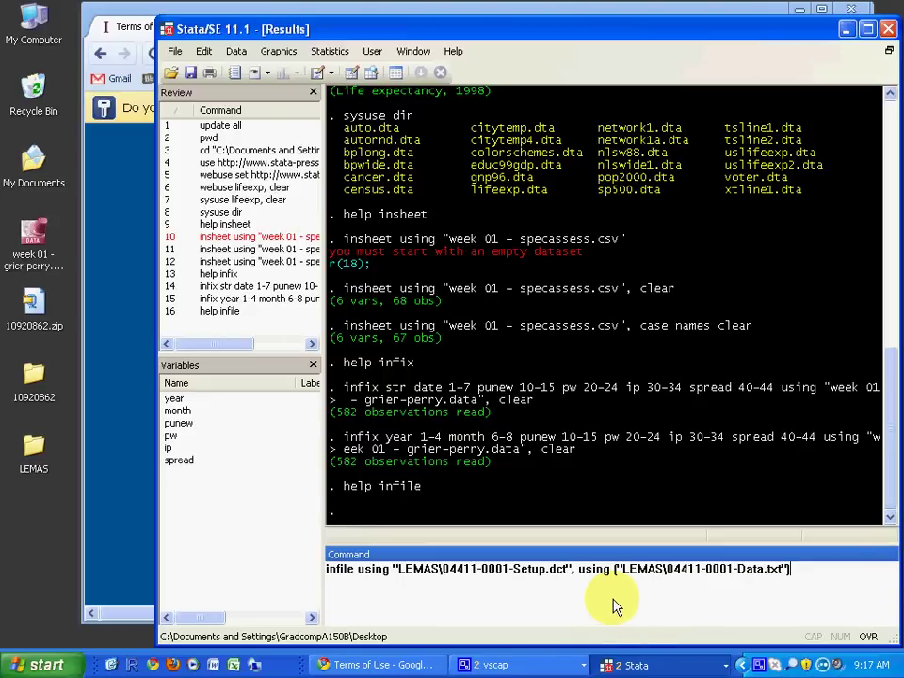
key(Return)
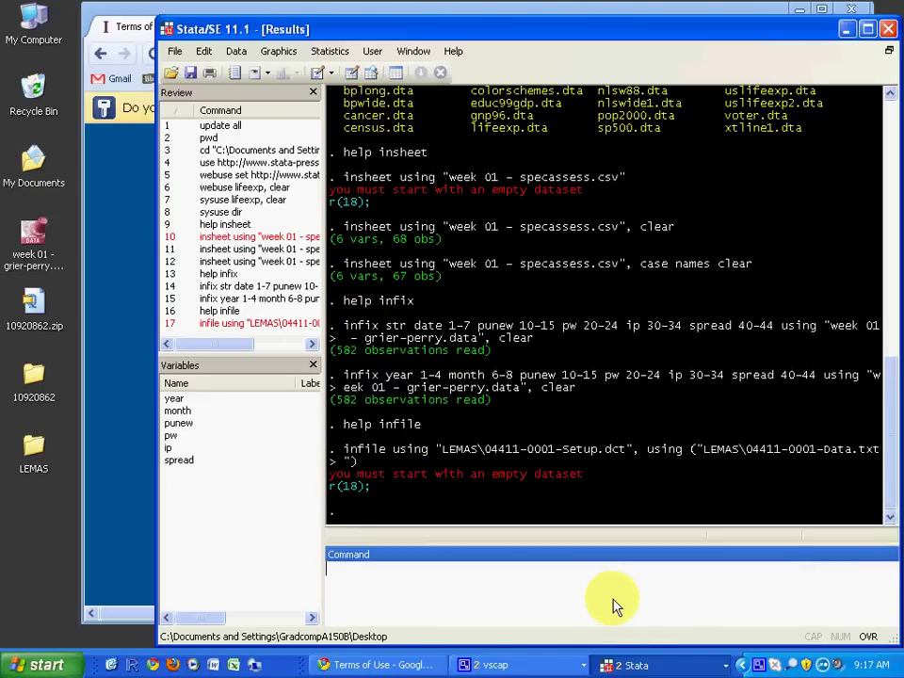
text(clear)
key(Return)
key(Page_Up)
key(Page_Up)
key(Return)
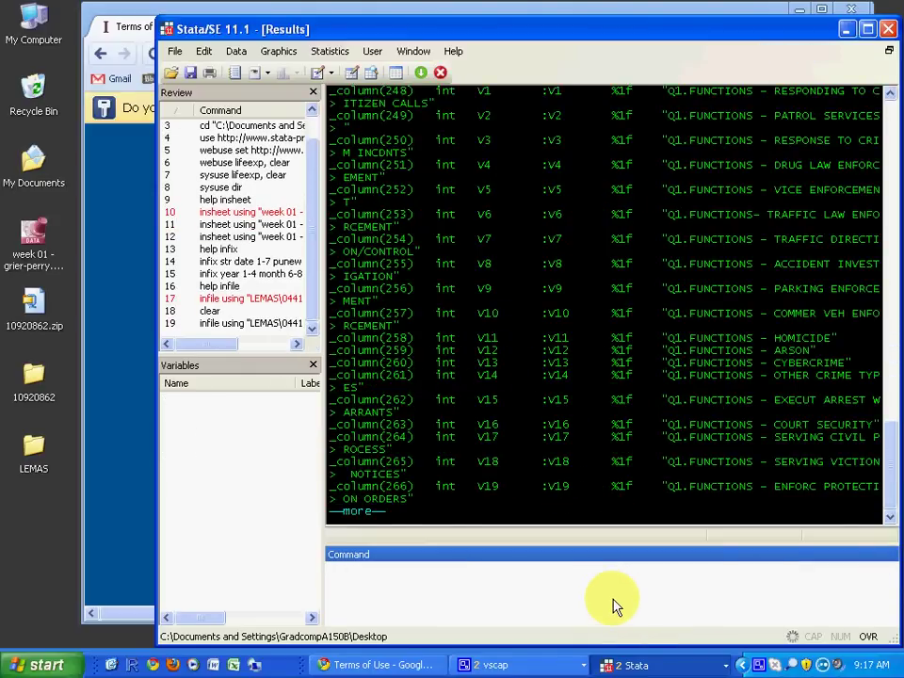
- Stop the paged listing, set more off, and rerun infile to load 2859 observations
key(space)
key(space)
key(space)
key(space)
text(q)
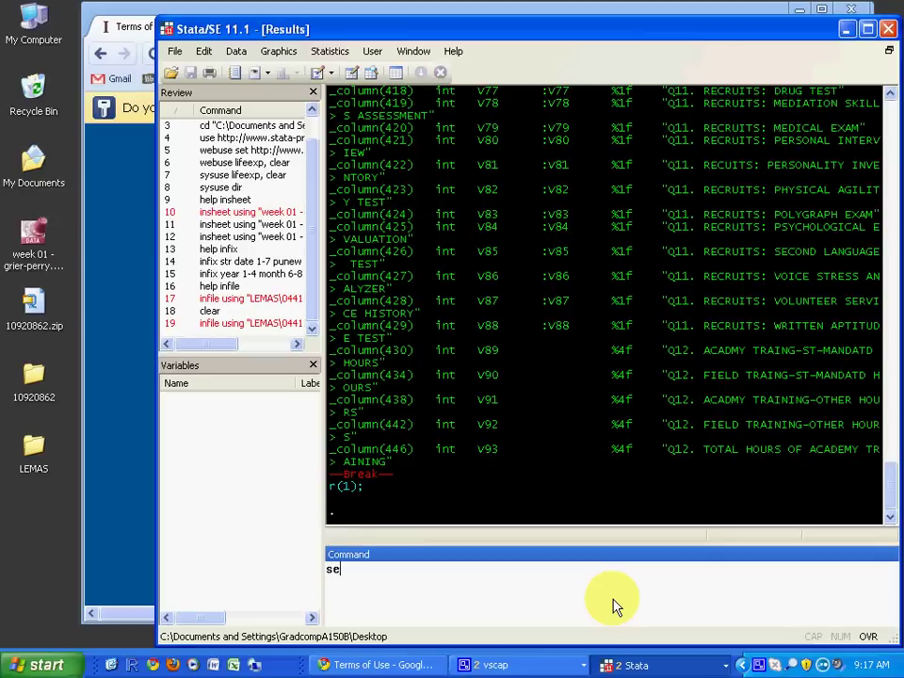
text(set more off)
key(Return)
key(Page_Up)
key(Page_Up)
key(Return)
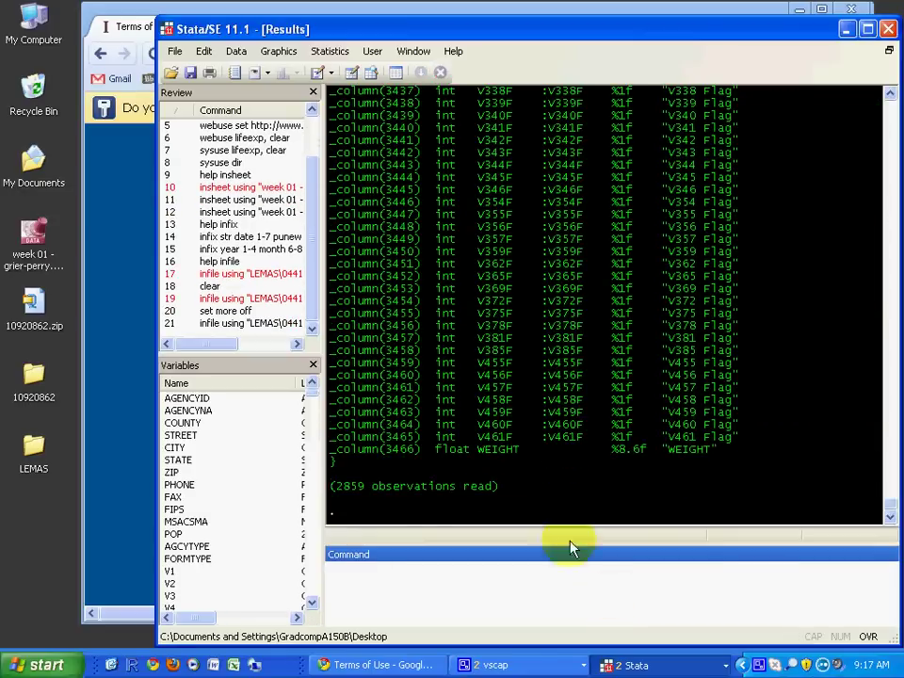
- Open the LEMAS folder and view the raw data file 04411-0001-Data.txt, then close it
double_click(36, 450)
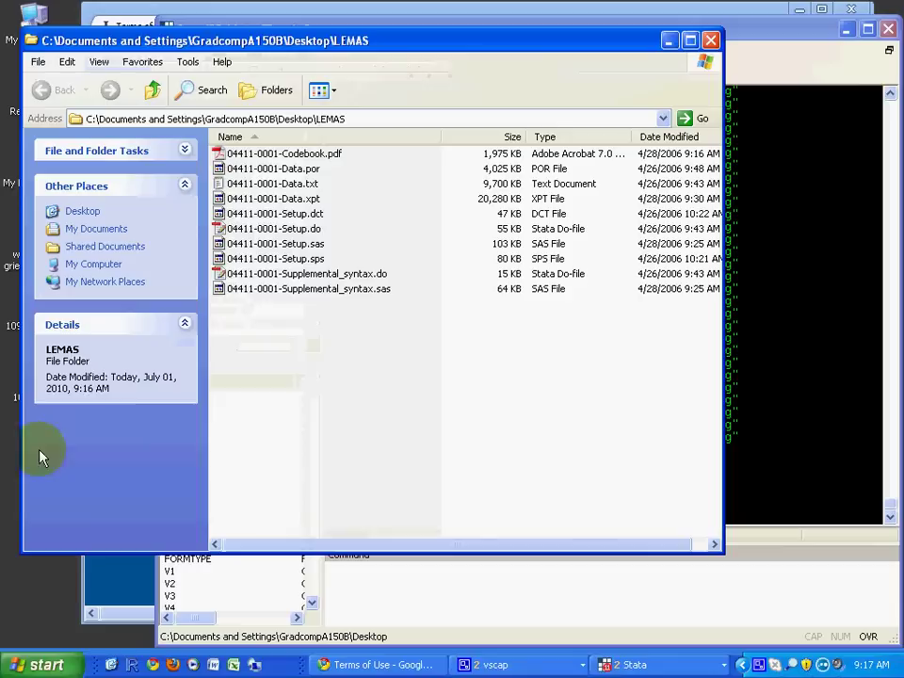
click(264, 184)
double_click(264, 184)
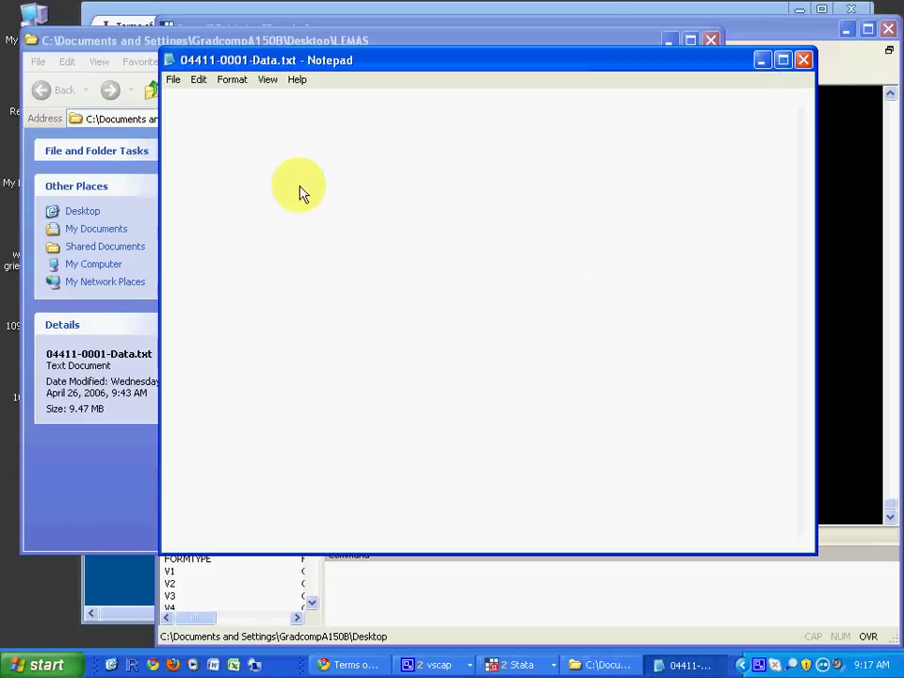
click(60, 518)
click(737, 184)
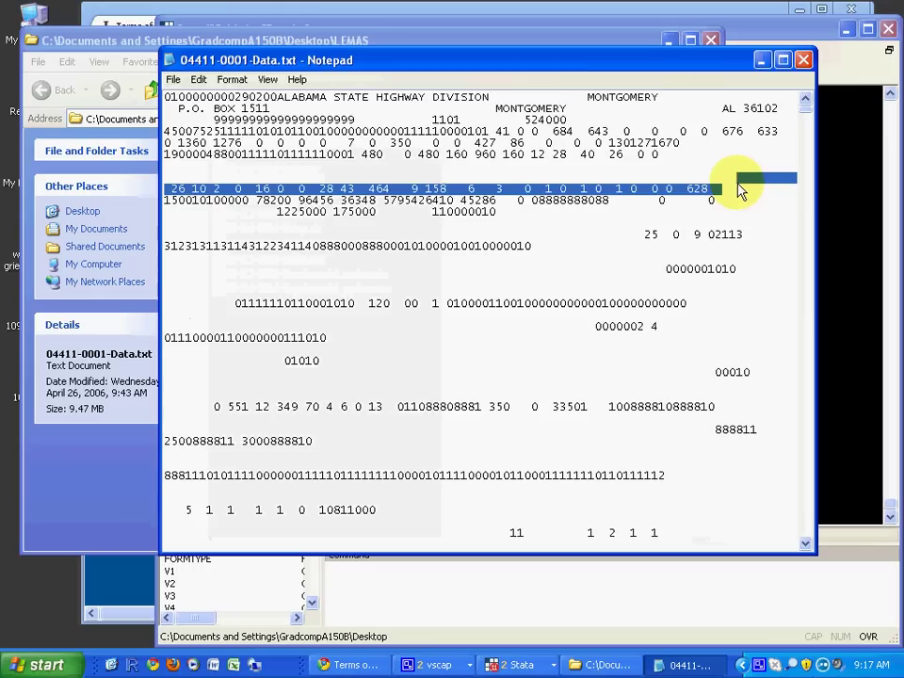
click(803, 60)
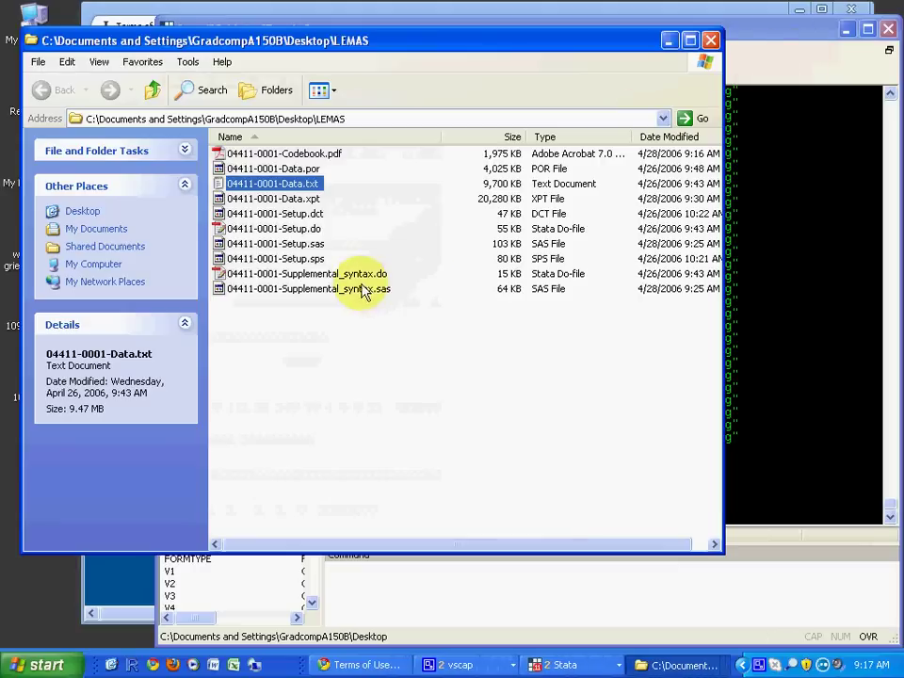
- View the 04411-0001-Setup.dct dictionary in WordPad, then close it
right_click(295, 215)
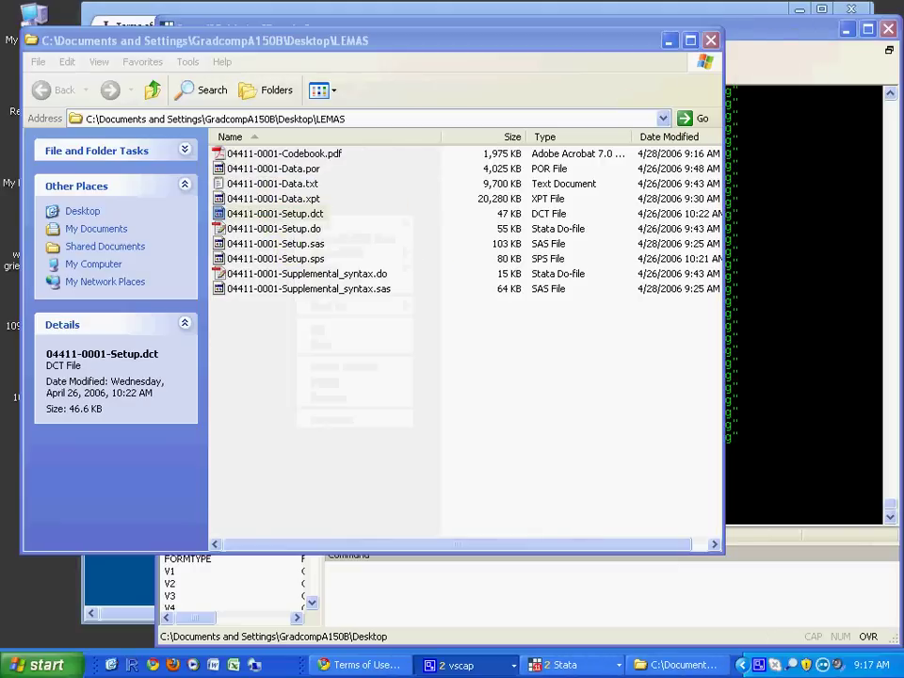
right_click(320, 214)
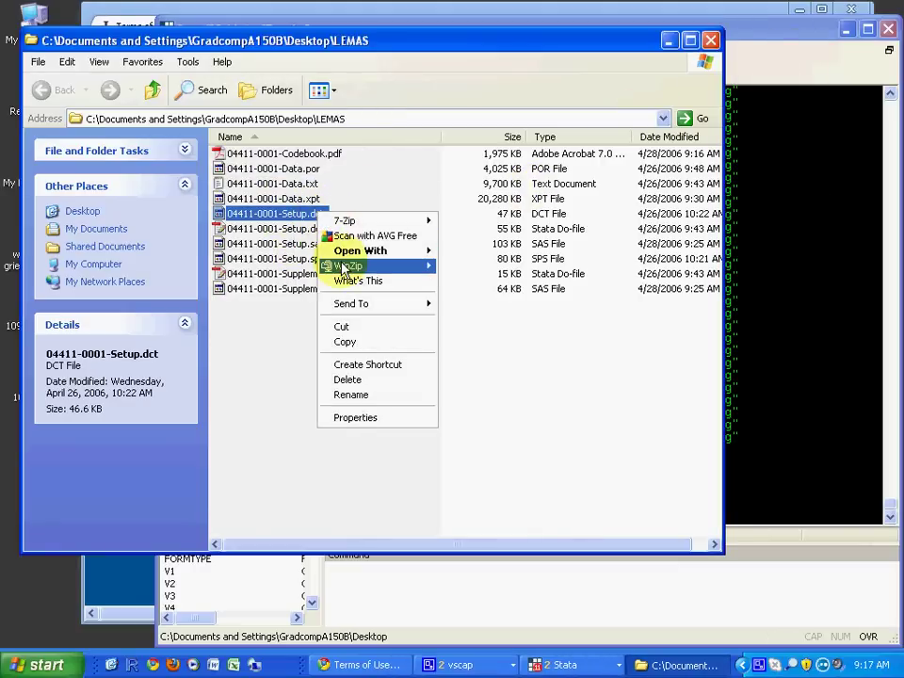
mouse_move(398, 254)
click(464, 252)
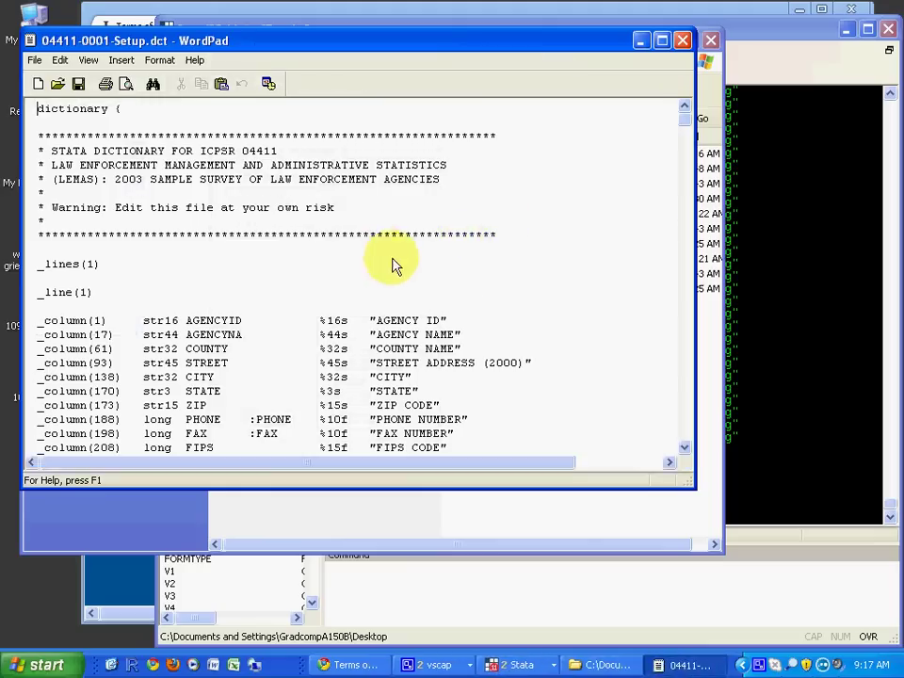
scroll(394, 265, down, 20)
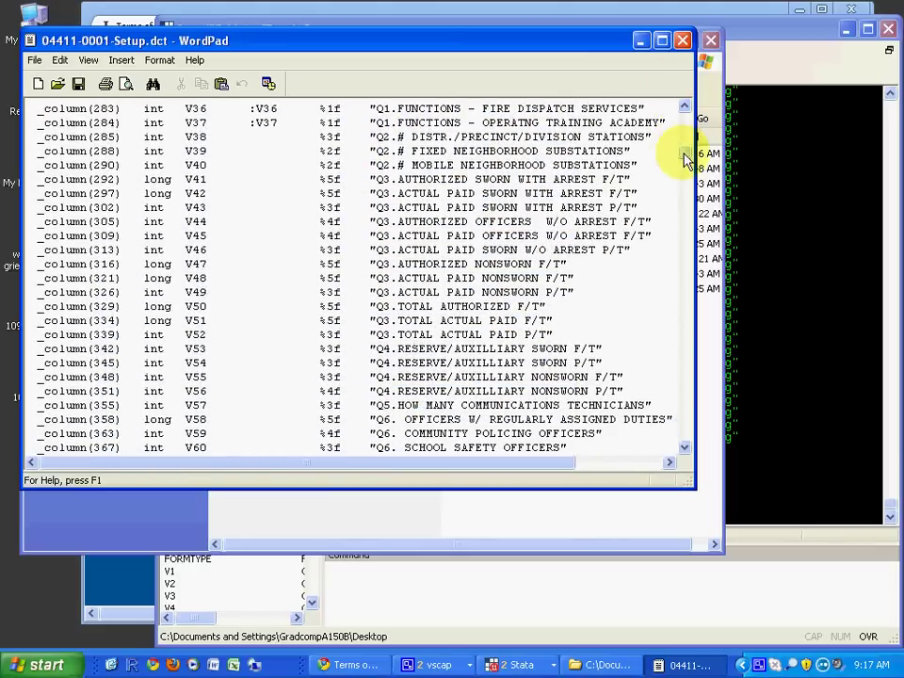
drag(685, 160, 686, 70)
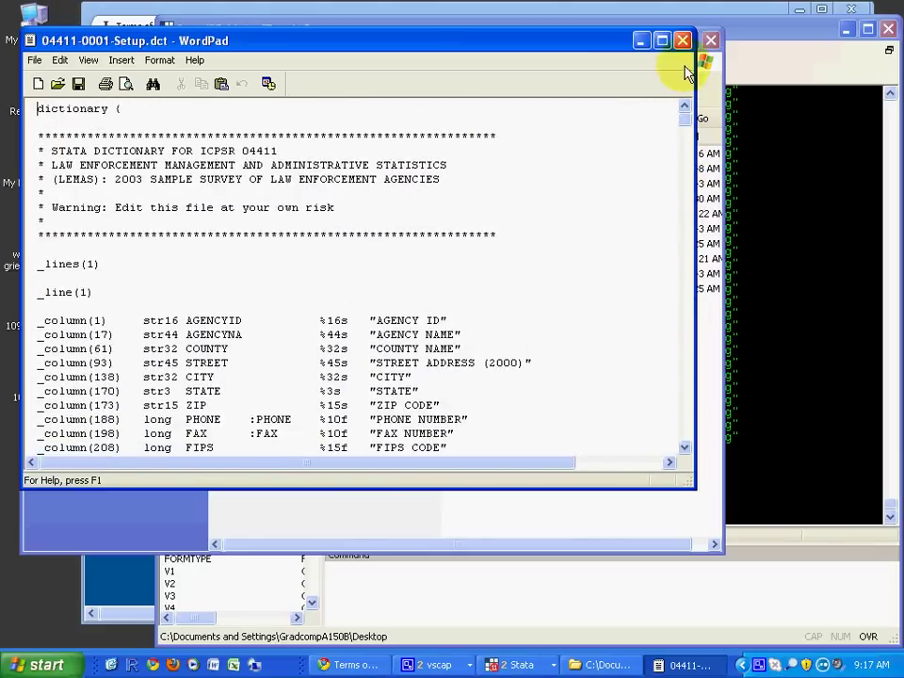
click(683, 39)
- Read 04411-0001-Setup.do in the Do-file Editor, then close it and the second Stata window
right_click(289, 231)
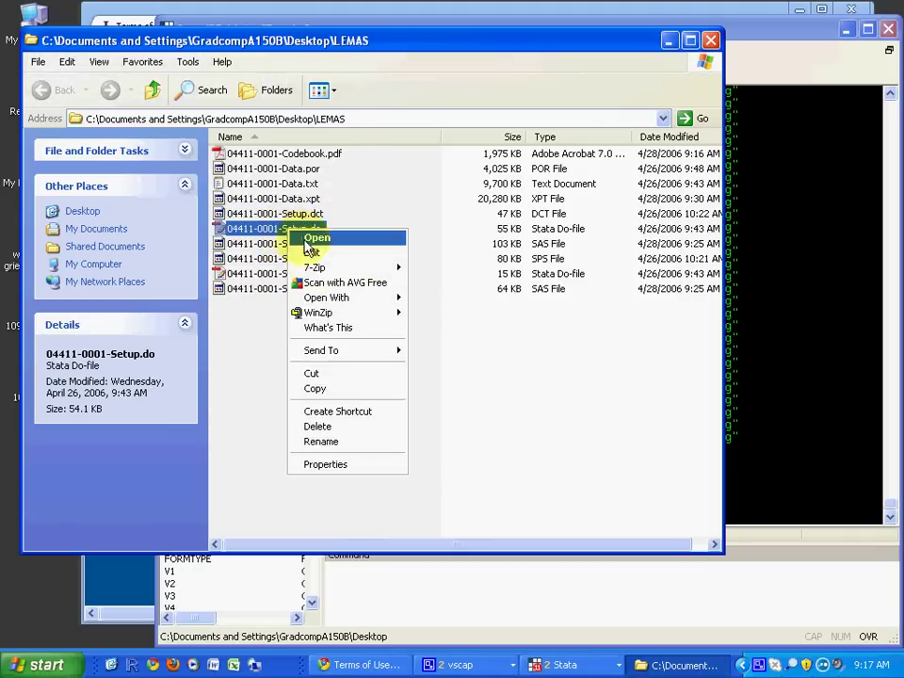
click(311, 254)
scroll(450, 319, down, 6)
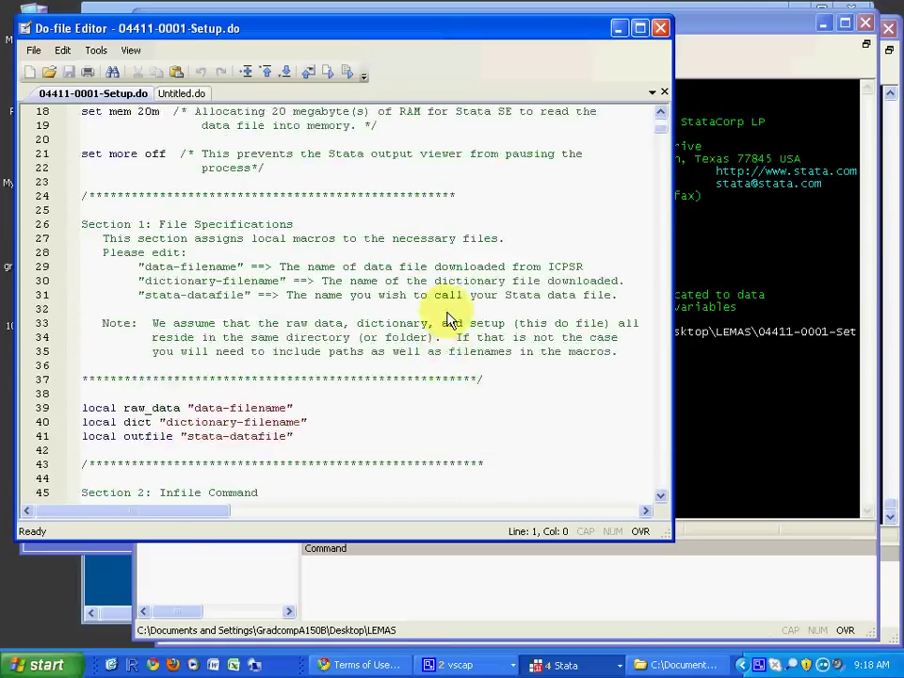
scroll(450, 319, down, 6)
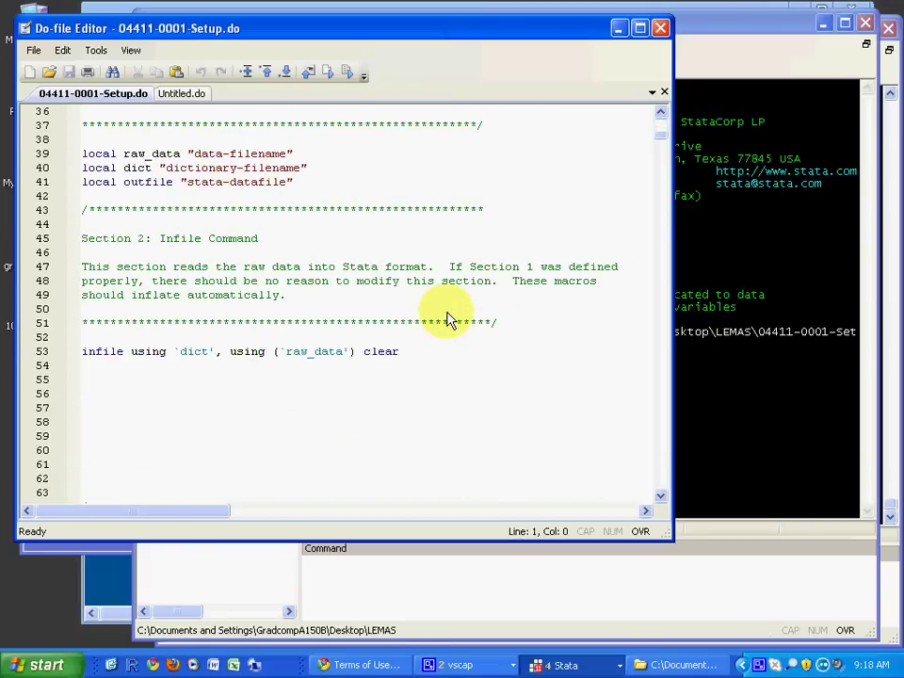
click(660, 28)
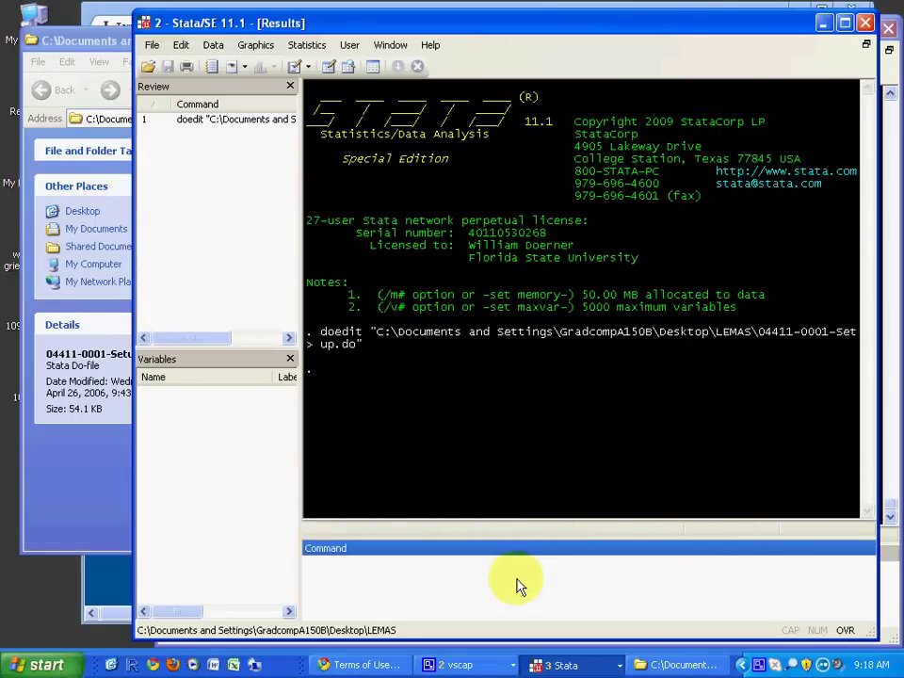
click(864, 23)
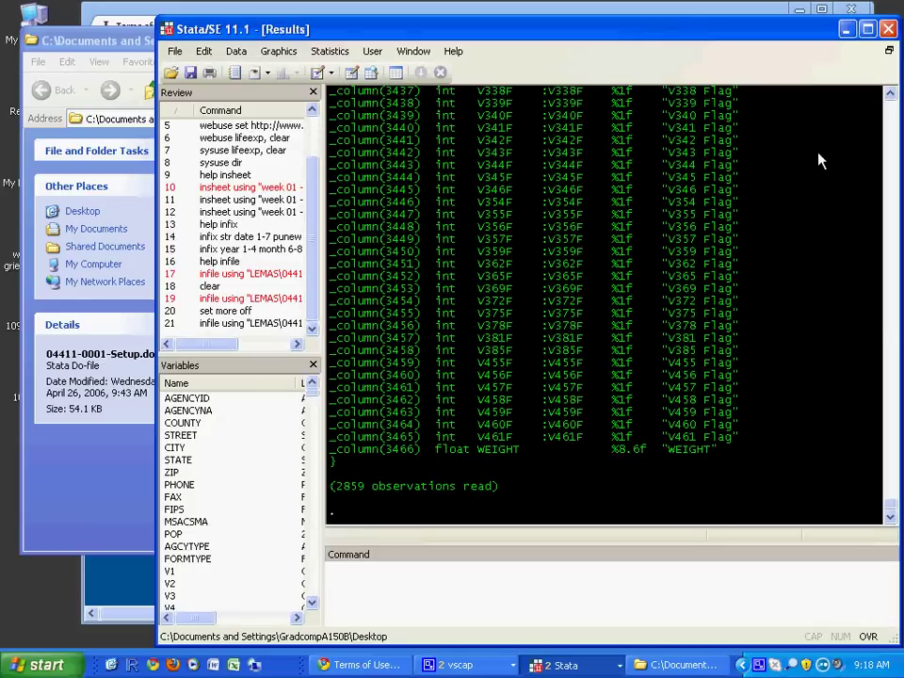